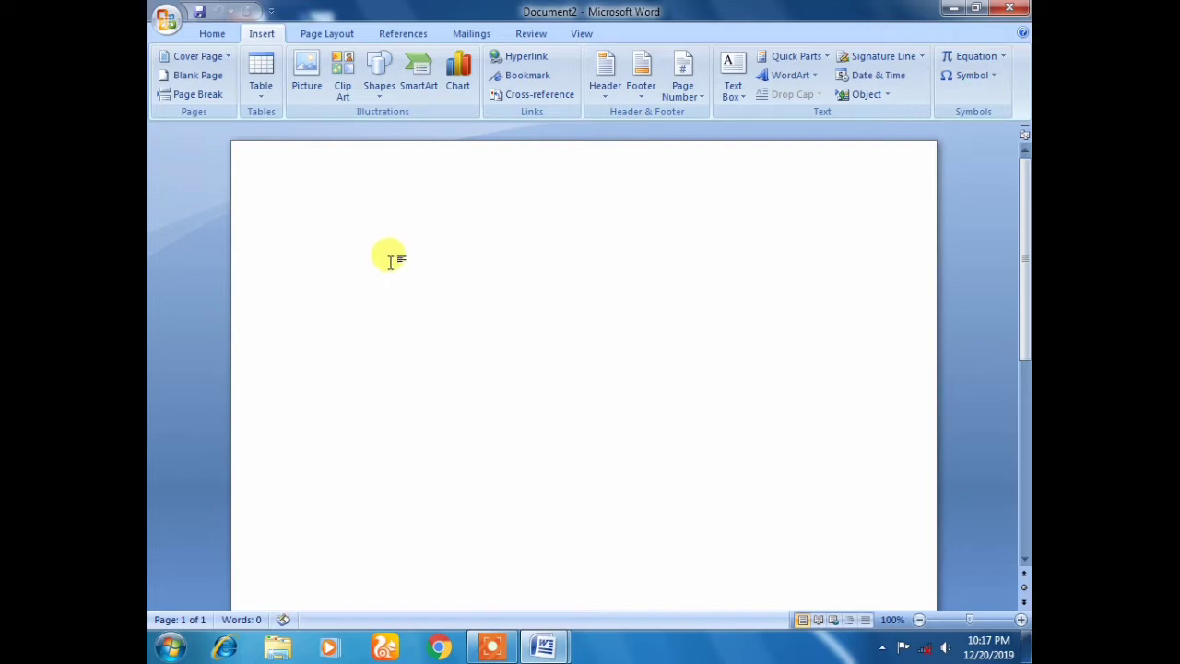
Browse the Cover Page gallery designs and close it without choosing one.
click(209, 34)
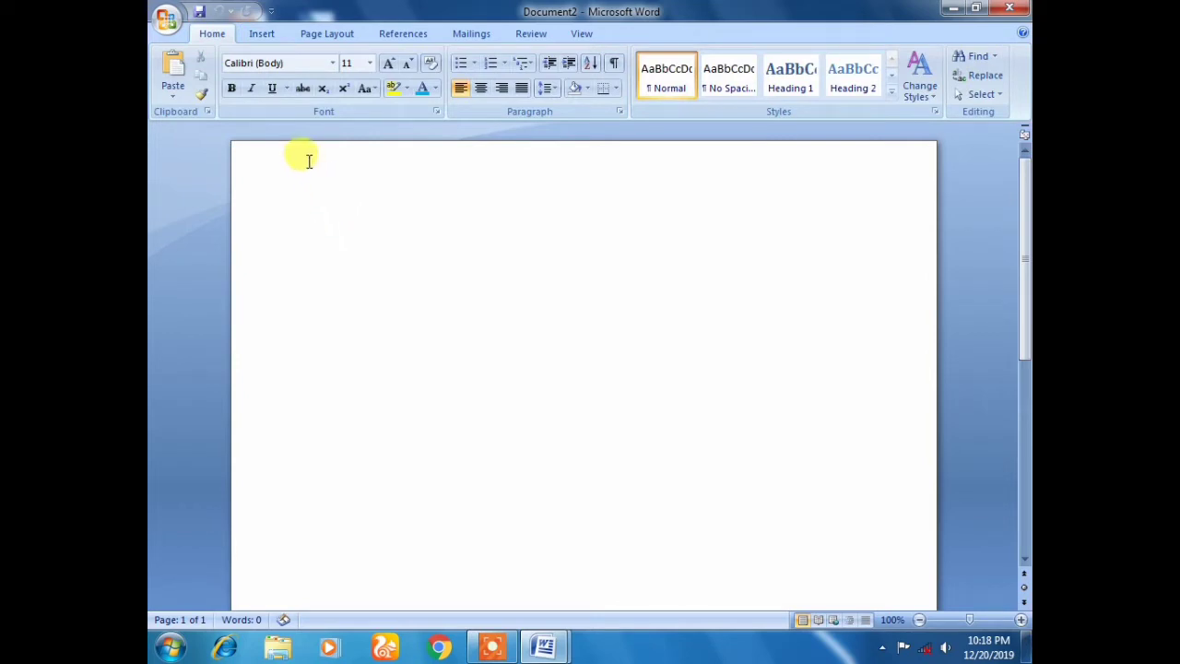
click(261, 37)
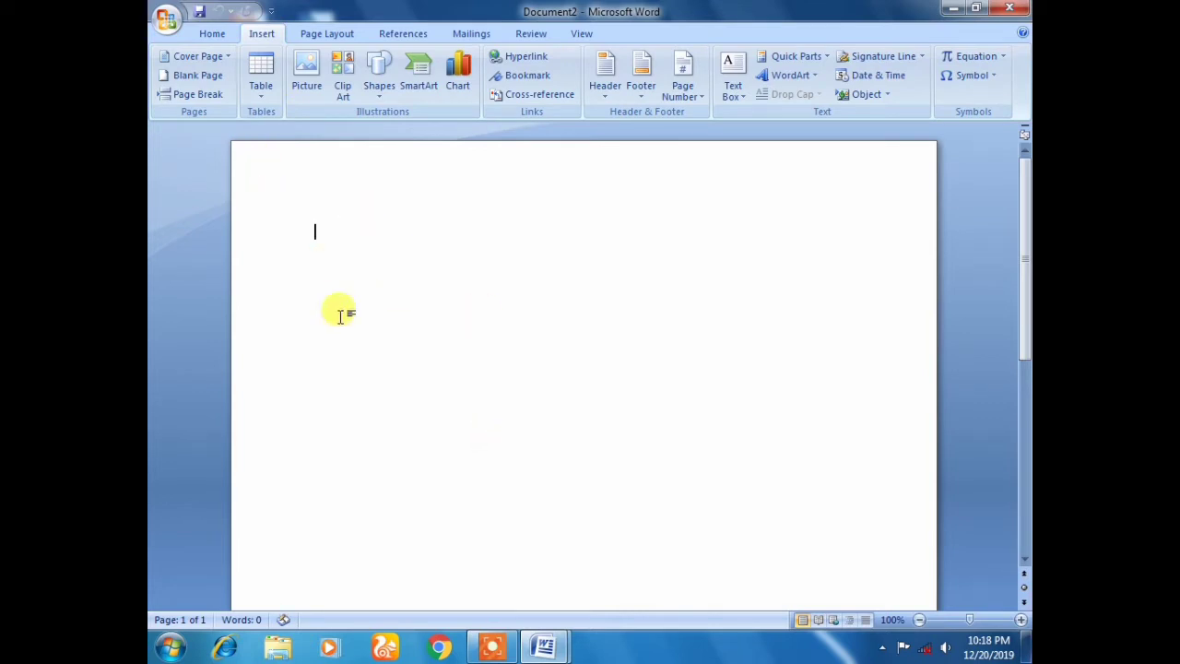
click(219, 57)
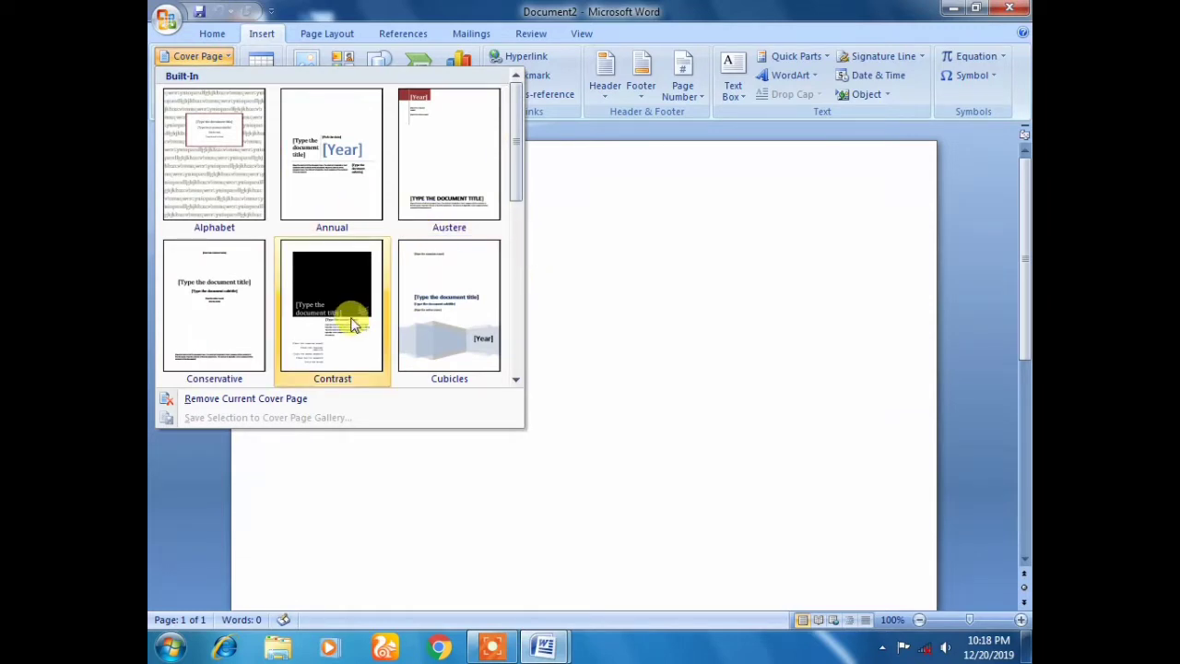
click(516, 380)
click(516, 380)
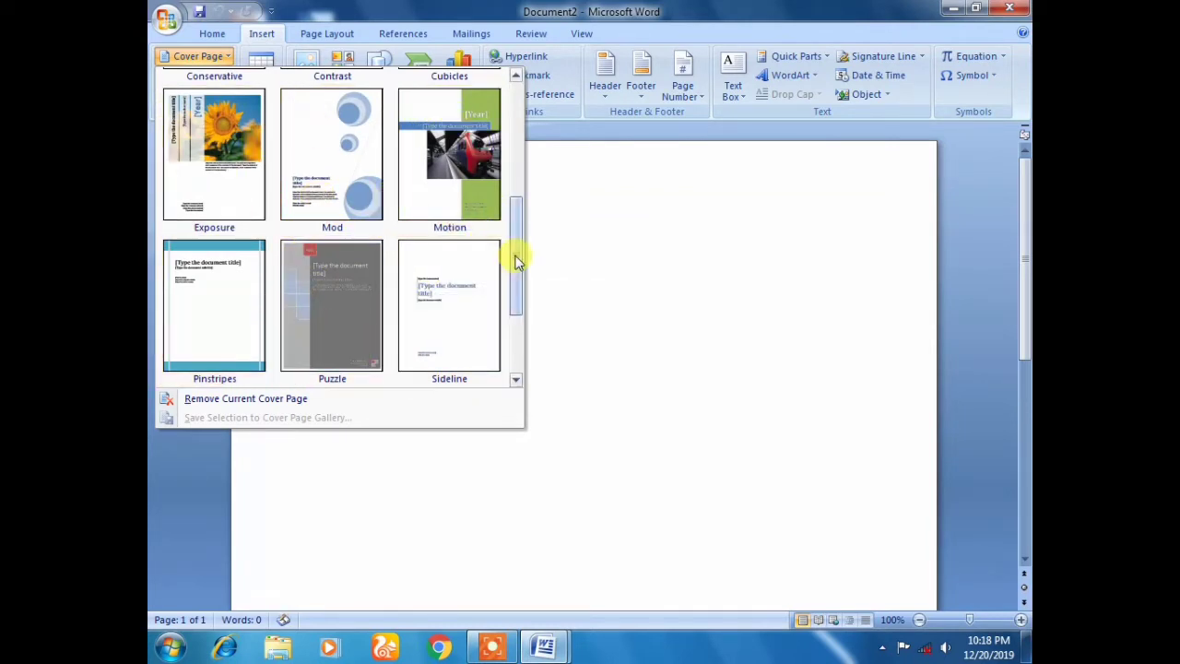
drag(517, 262, 517, 342)
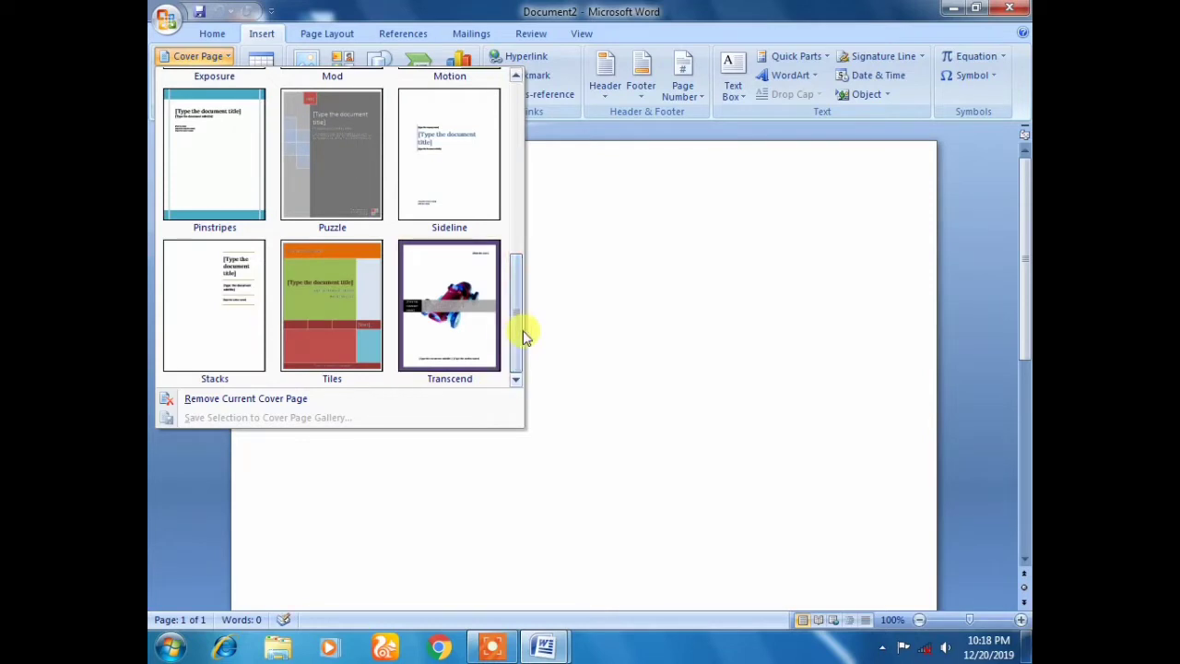
click(547, 292)
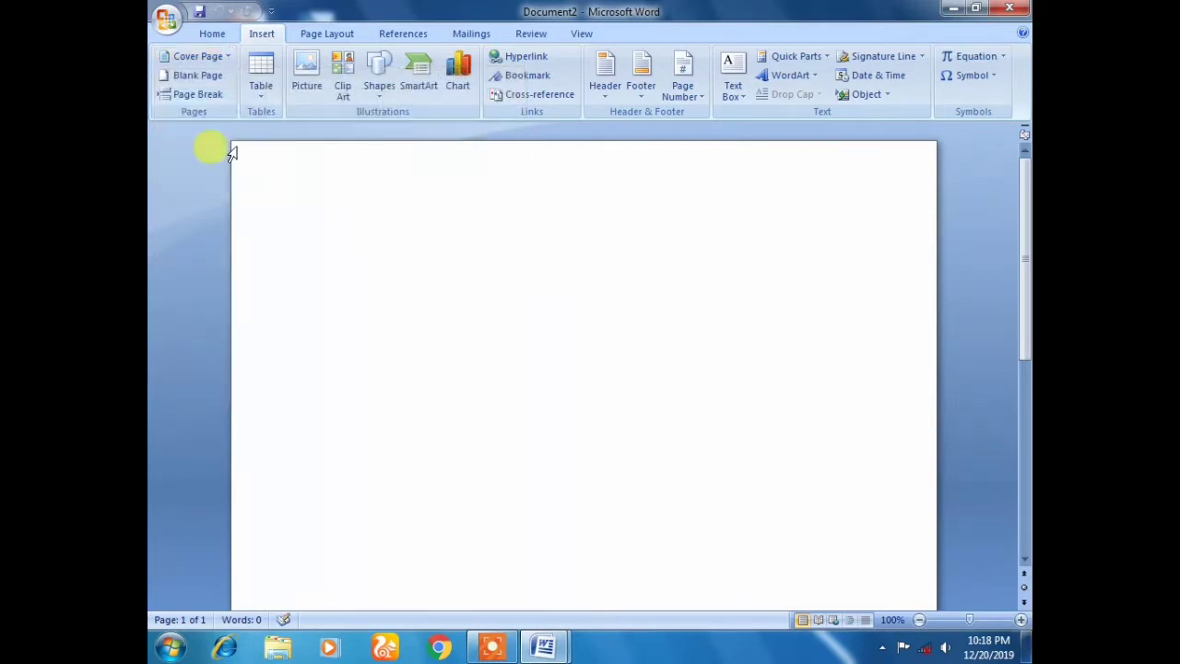
Insert a blank page, then undo it with Ctrl+Z.
click(209, 81)
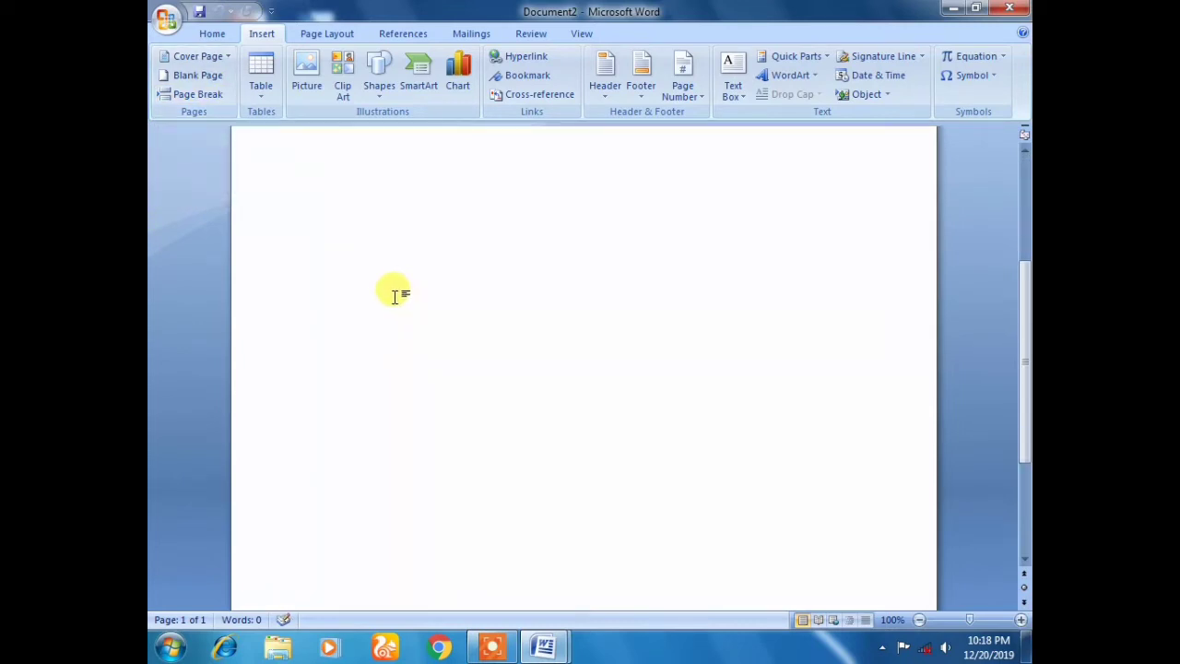
scroll(403, 303, down, 3)
scroll(379, 287, up, 5)
scroll(379, 287, up, 1)
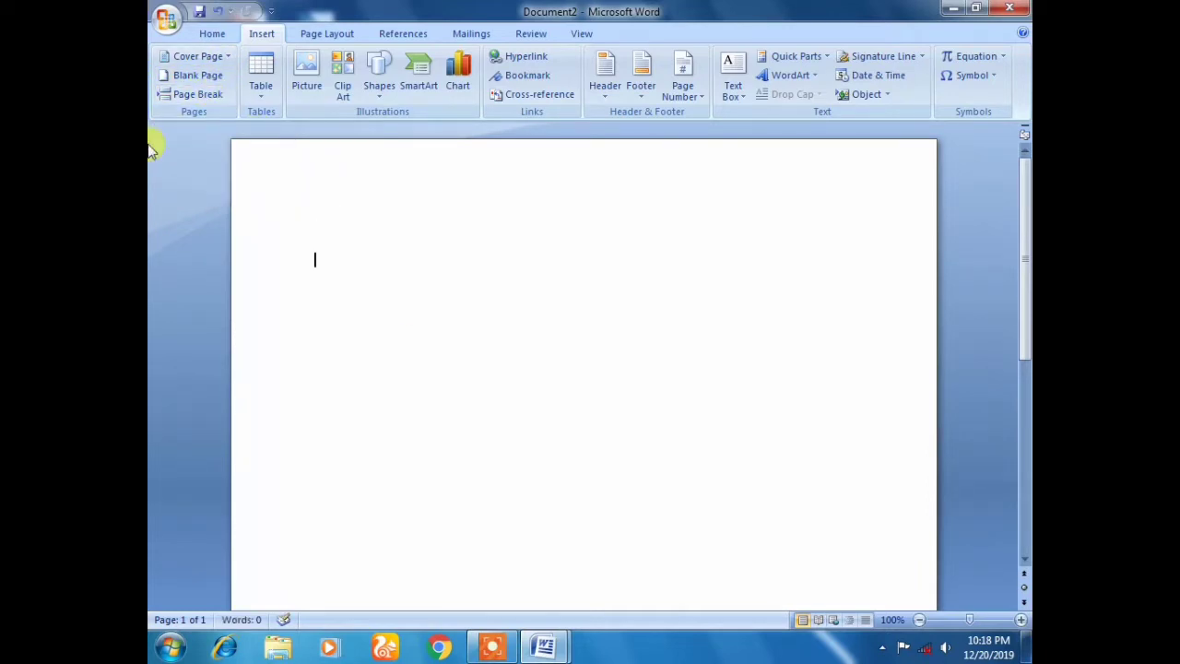
key(ctrl+z)
text(Rs)
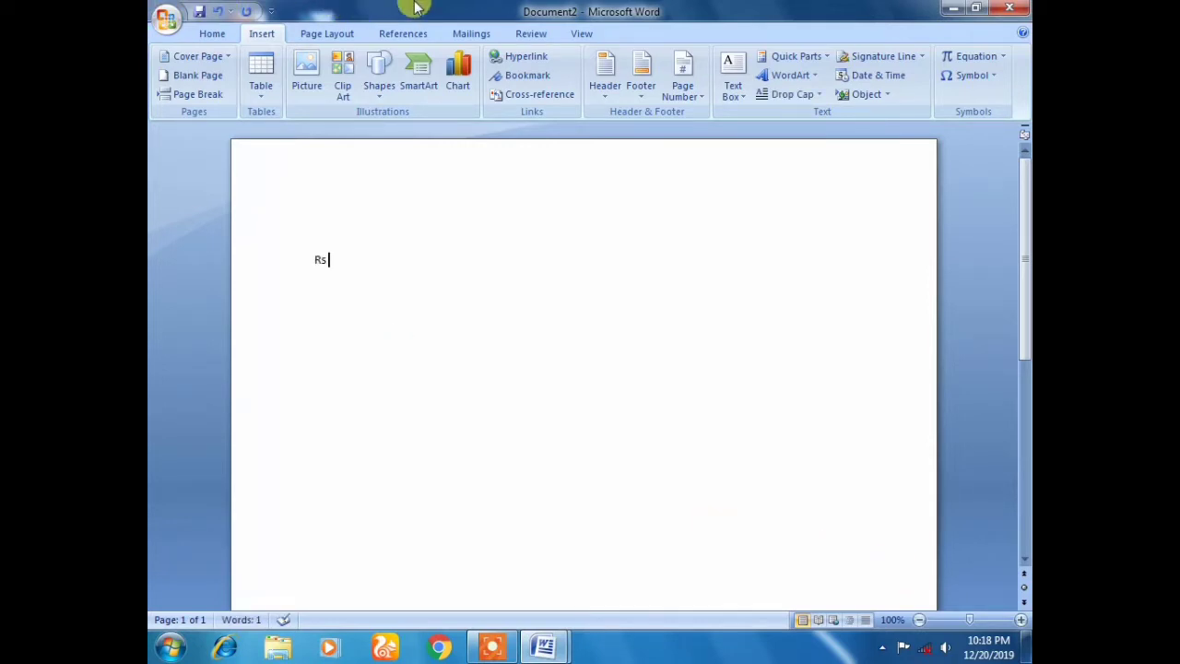
Add a page break after Rs and put the caret back right after Rs.
click(184, 95)
scroll(435, 371, up, 3)
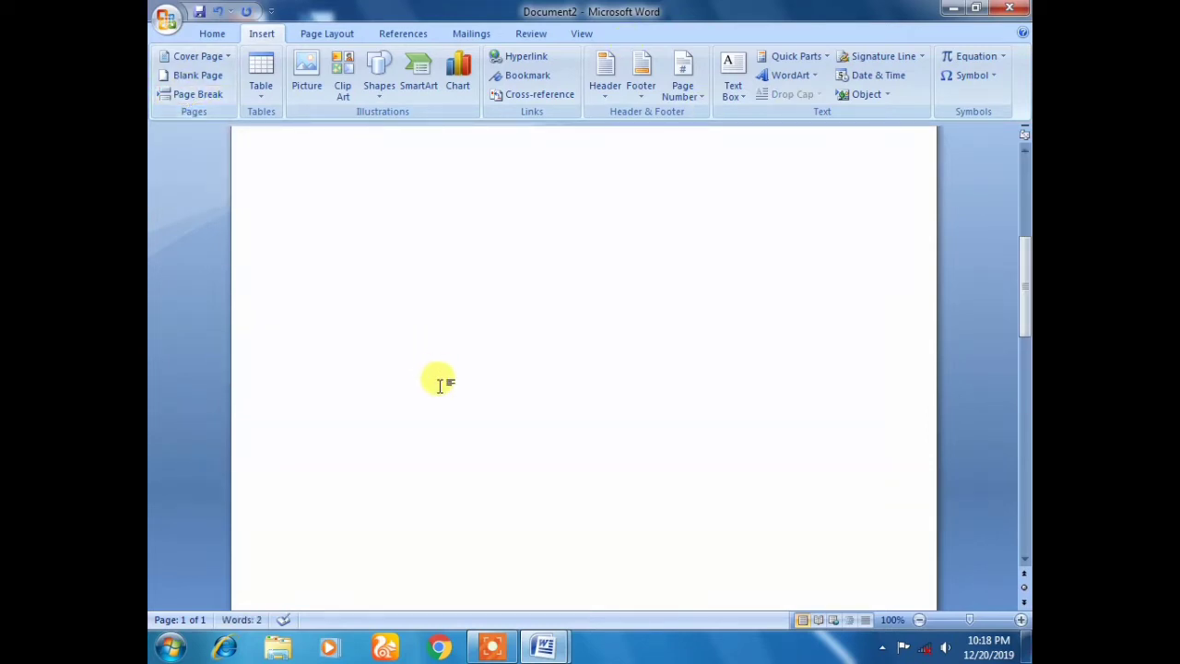
scroll(348, 309, up, 3)
scroll(349, 274, down, 3)
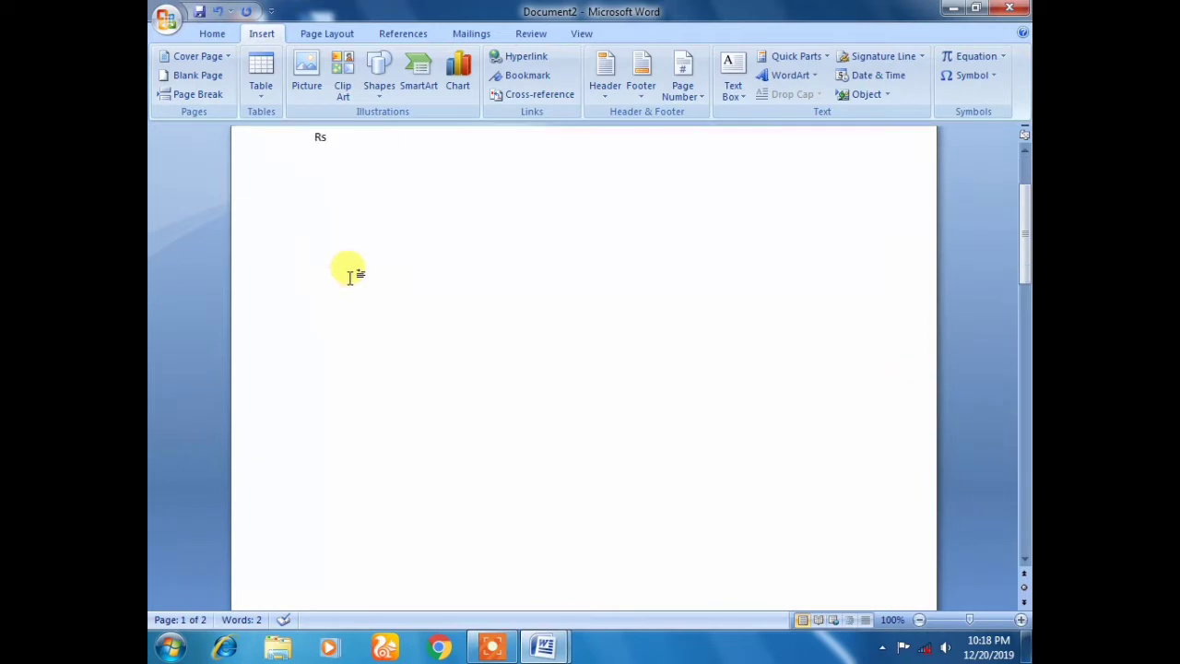
scroll(351, 276, down, 3)
scroll(346, 276, down, 2)
scroll(338, 277, up, 4)
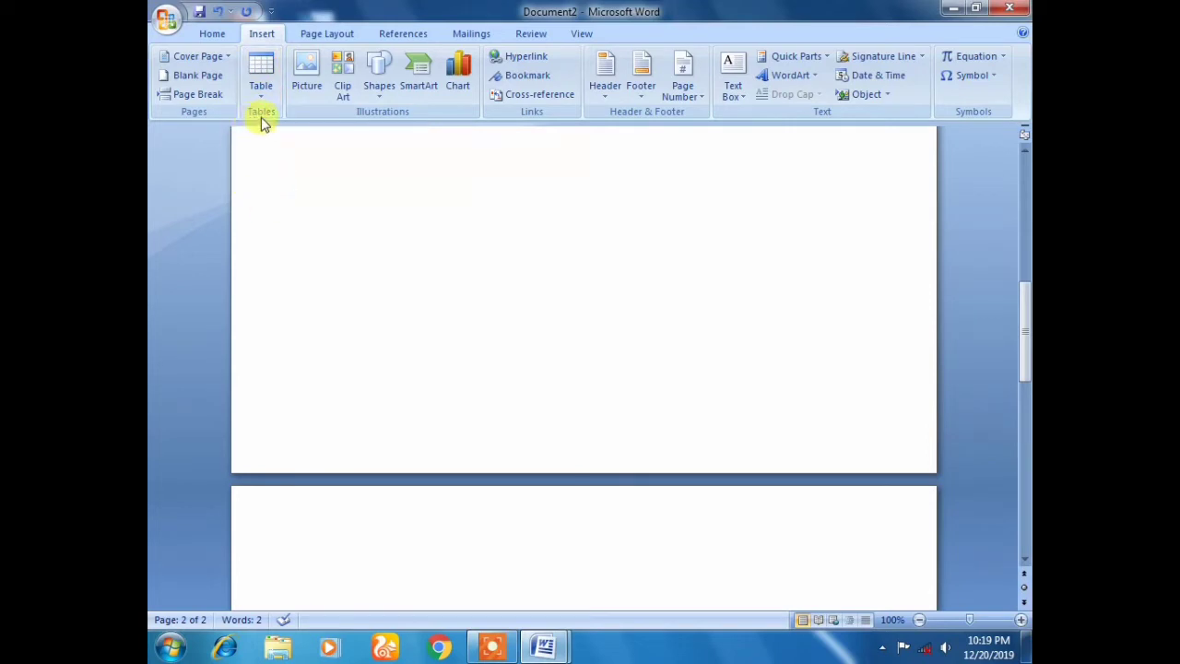
scroll(386, 367, up, 4)
scroll(411, 395, up, 2)
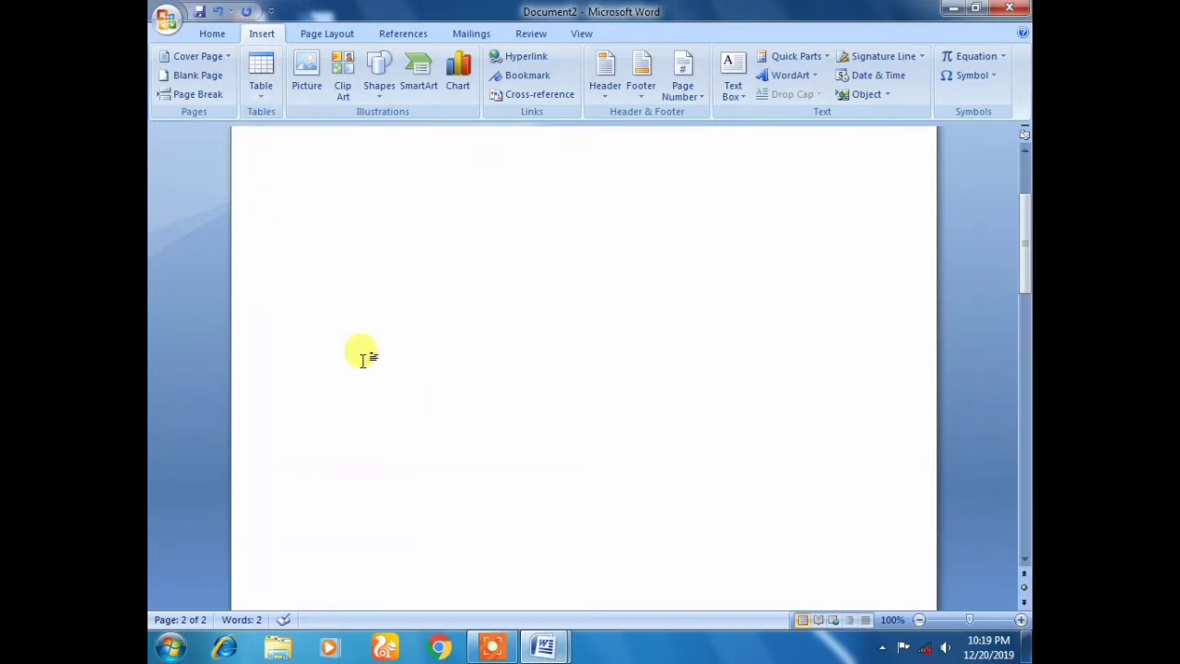
scroll(363, 354, up, 3)
click(332, 262)
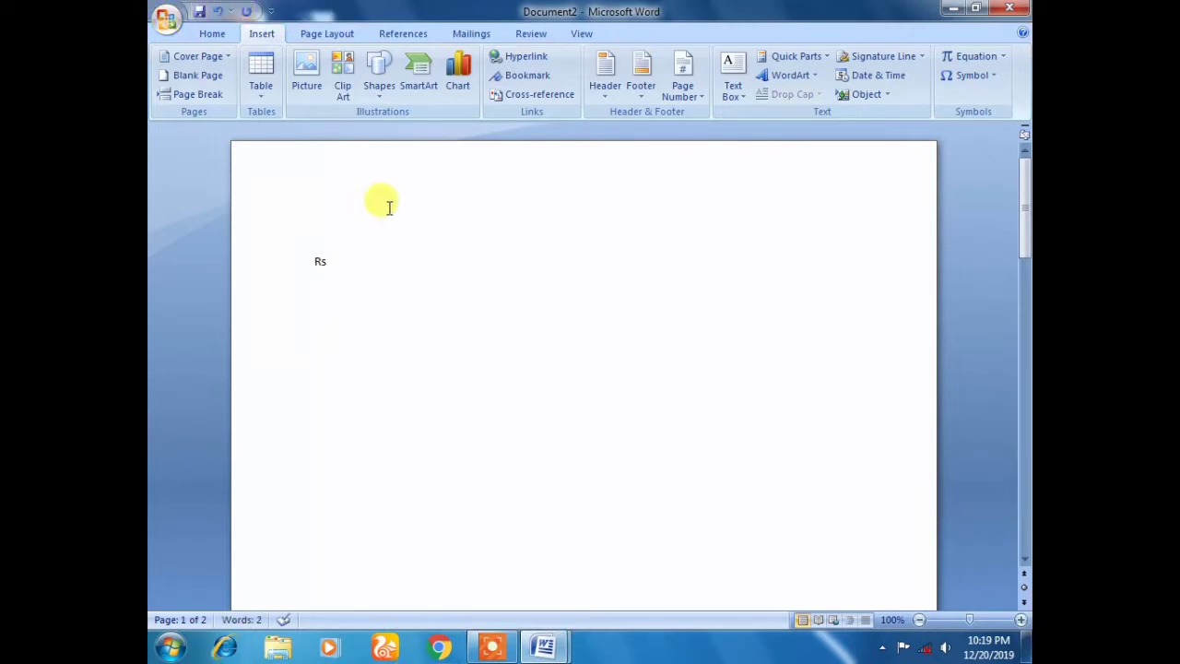
Insert a 5-column by 4-row table below Rs from the Table grid.
click(263, 92)
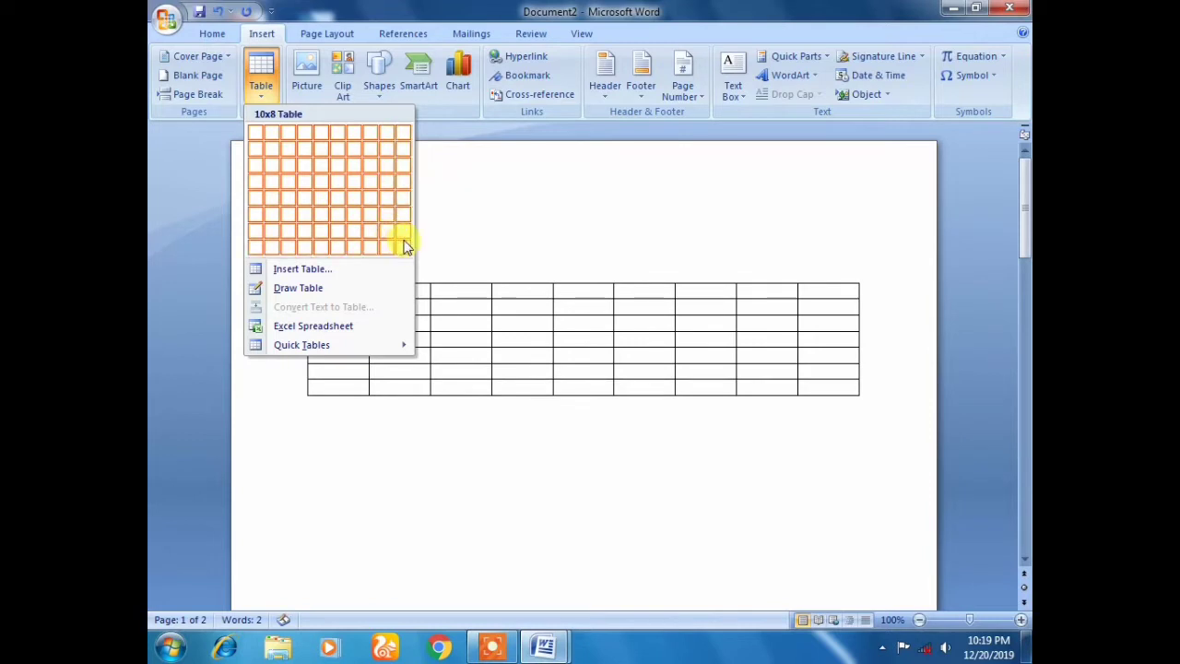
click(318, 180)
text(mob)
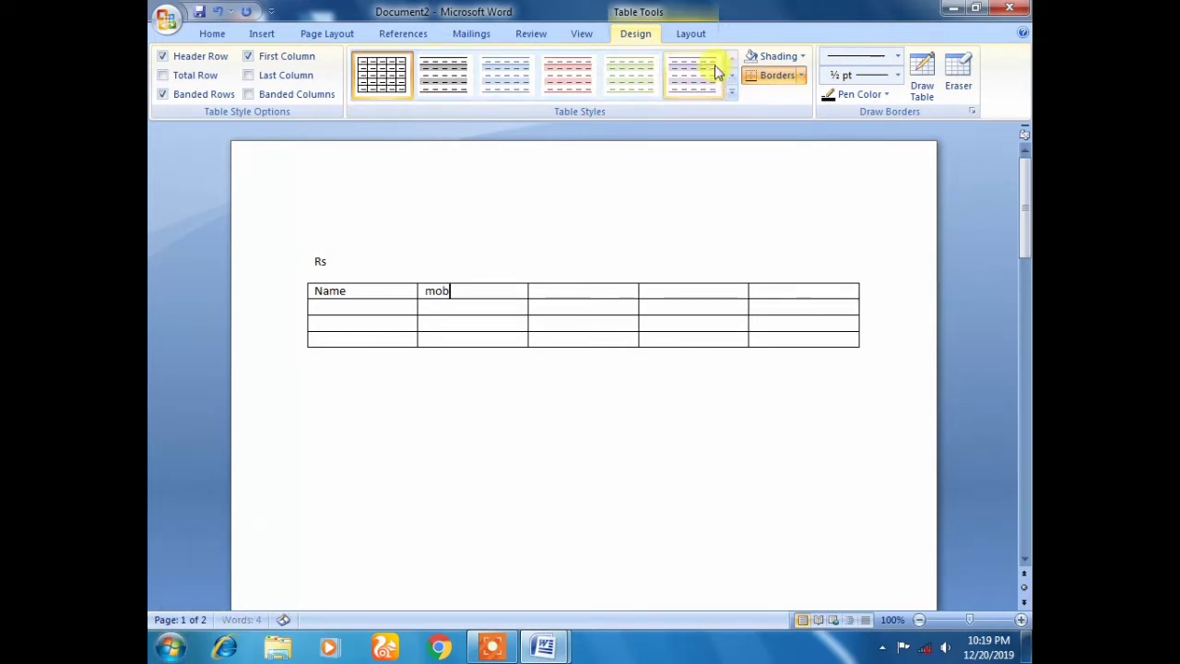
click(379, 444)
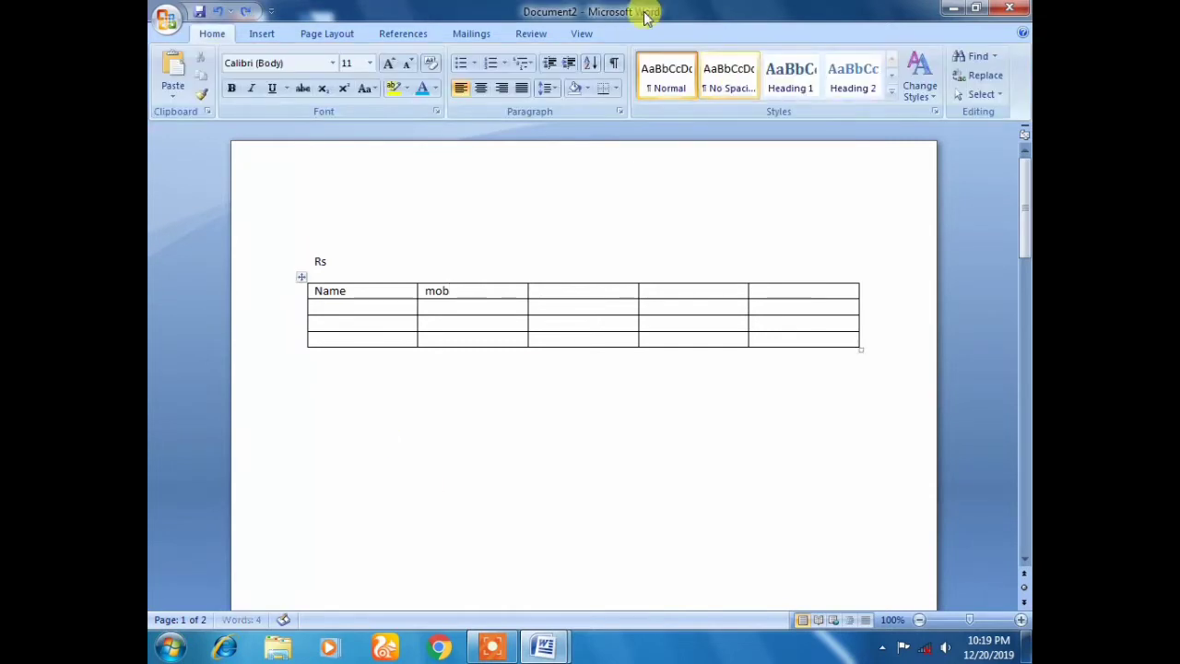
click(261, 34)
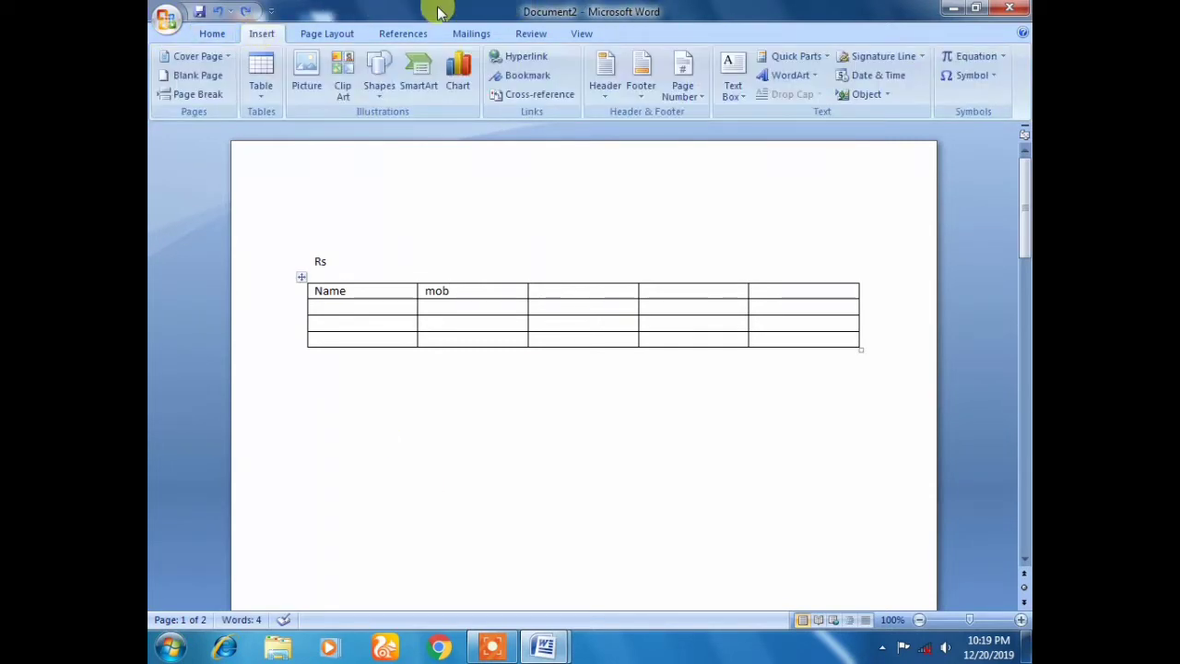
click(261, 82)
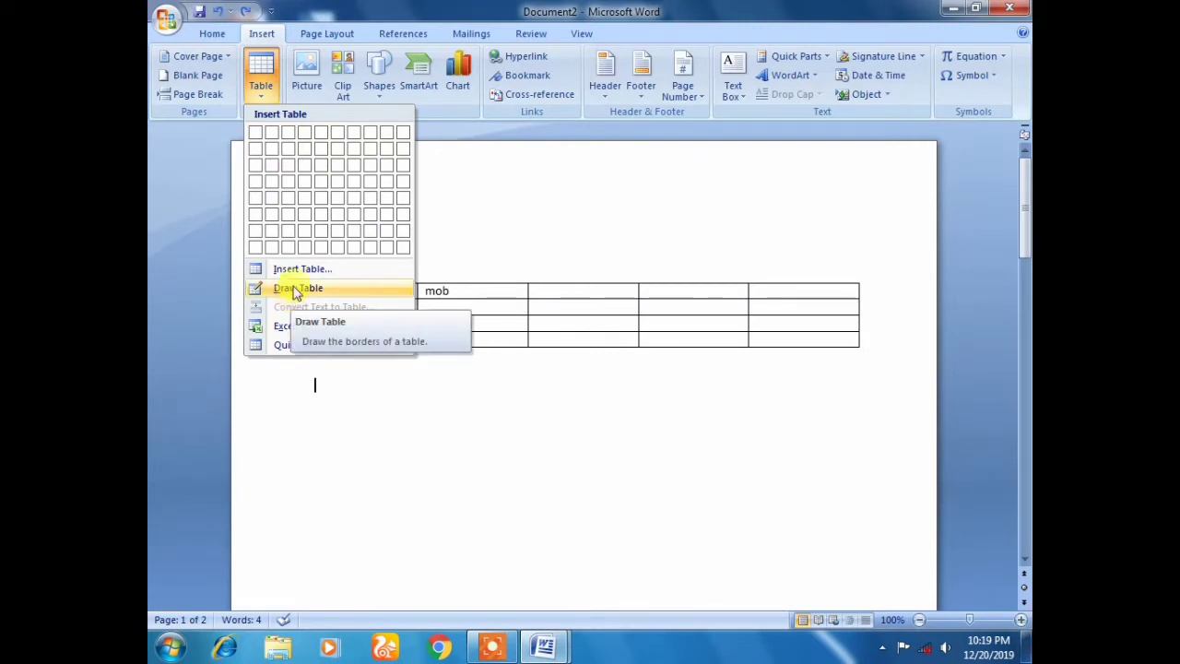
click(298, 269)
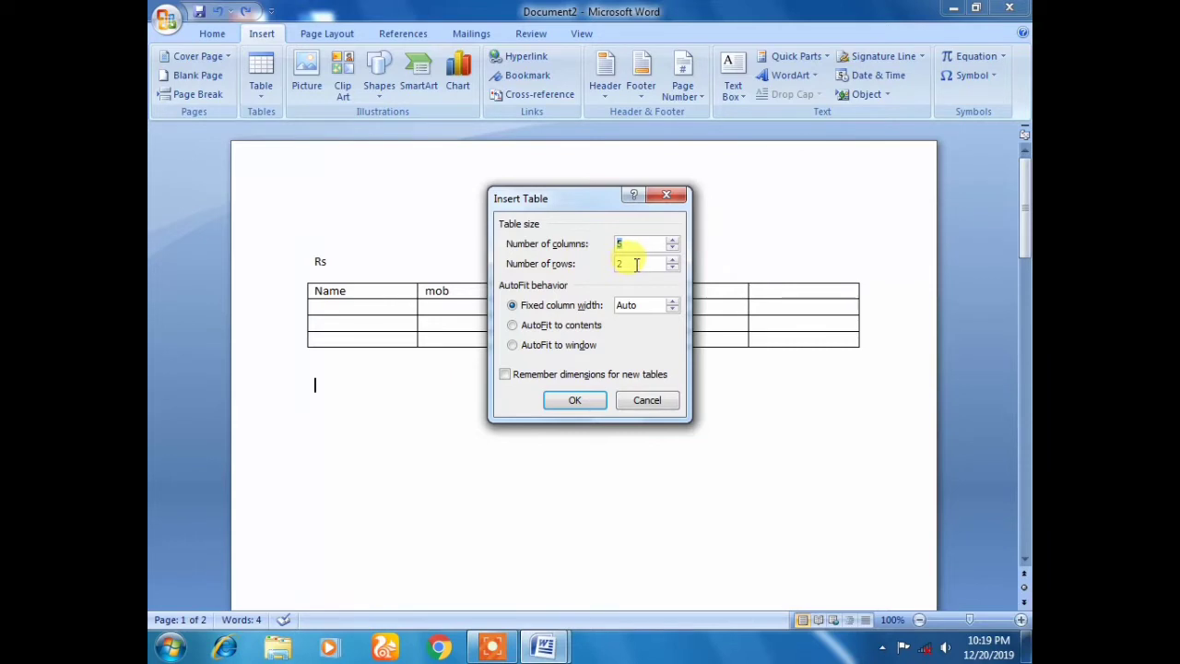
click(672, 202)
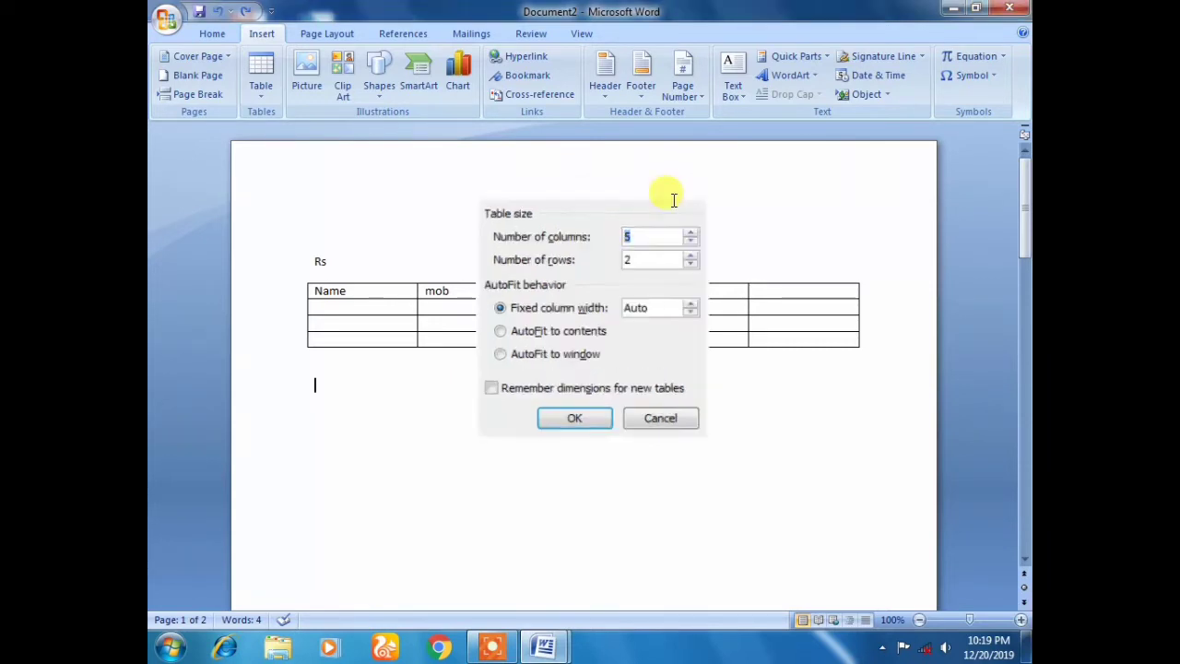
click(411, 307)
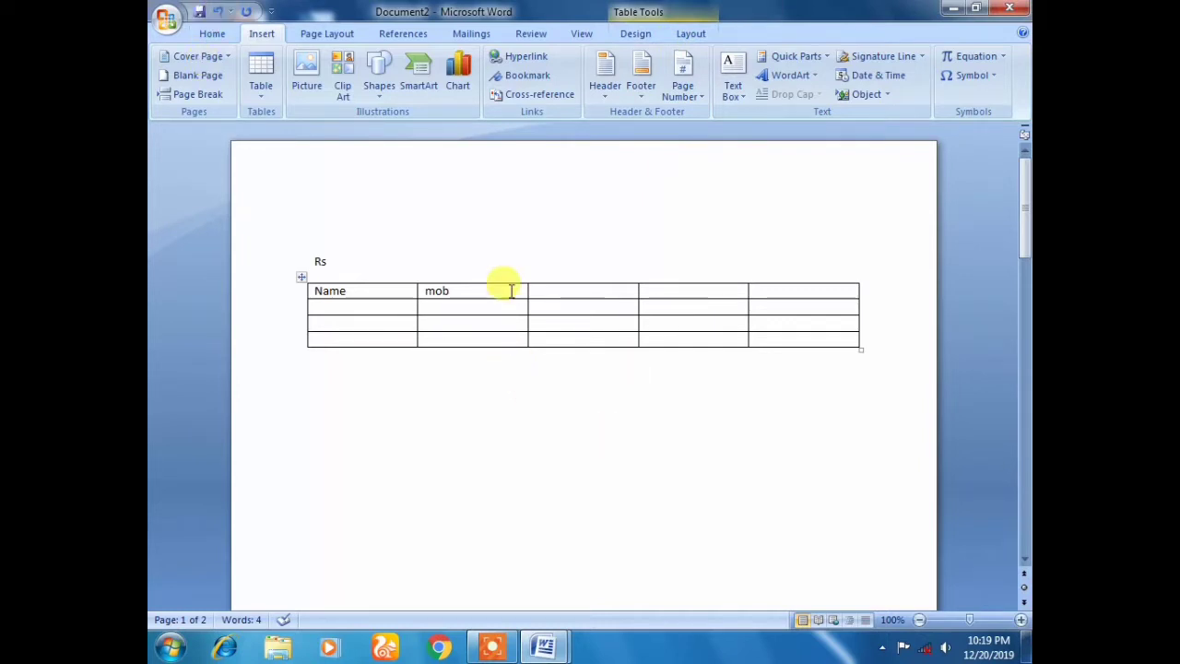
click(637, 36)
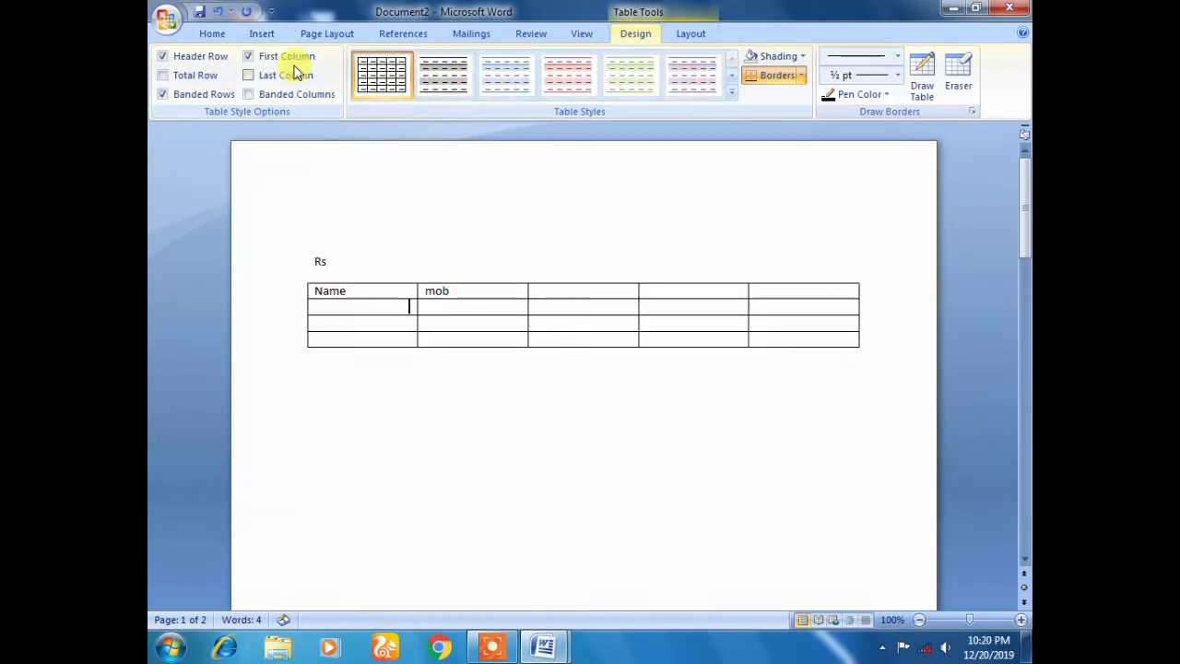
click(262, 34)
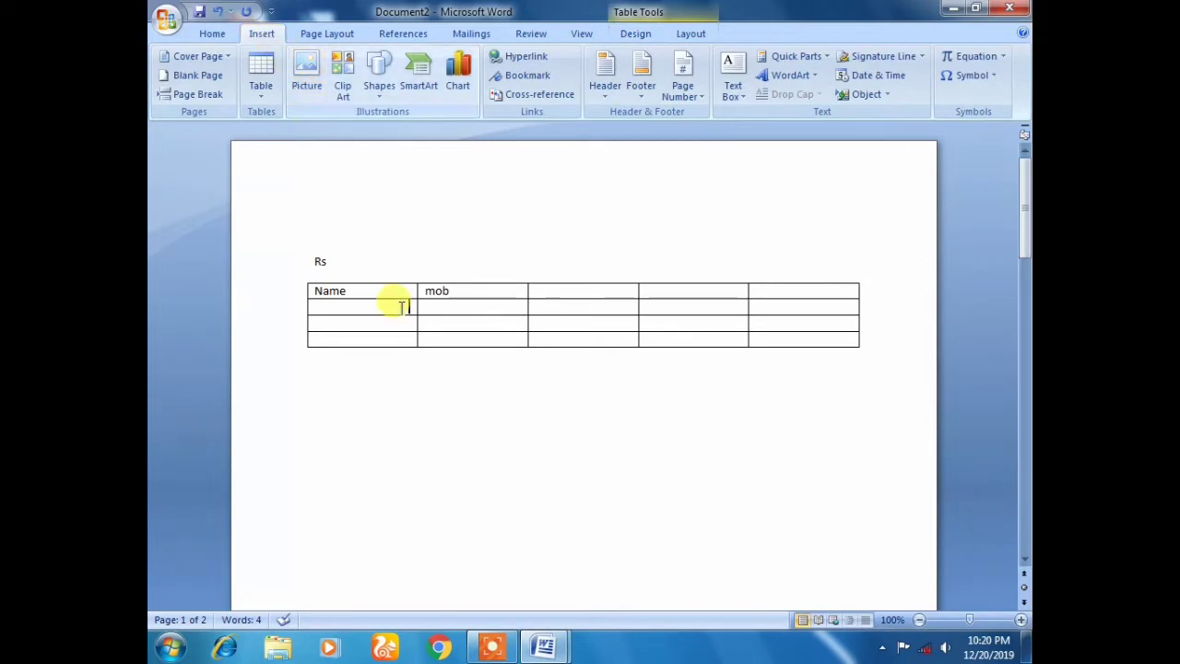
click(426, 360)
scroll(401, 385, down, 1)
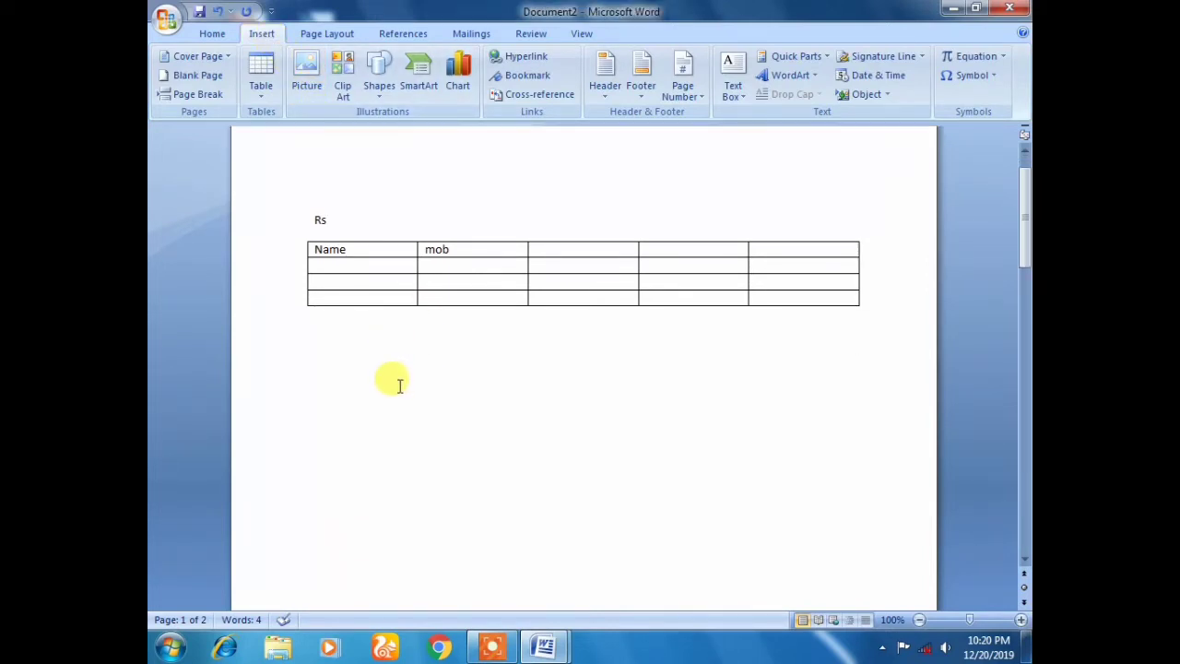
Insert the Chrysanthemum photo from Pictures > Sample Pictures below the table.
click(311, 96)
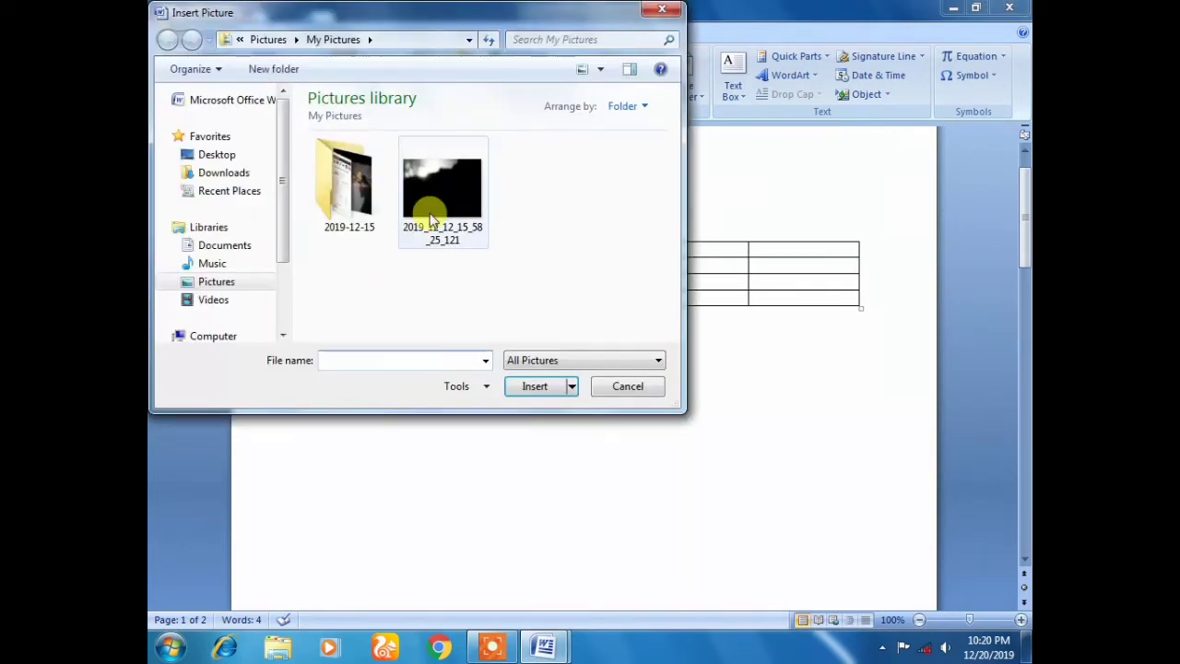
click(360, 203)
mouse_move(213, 336)
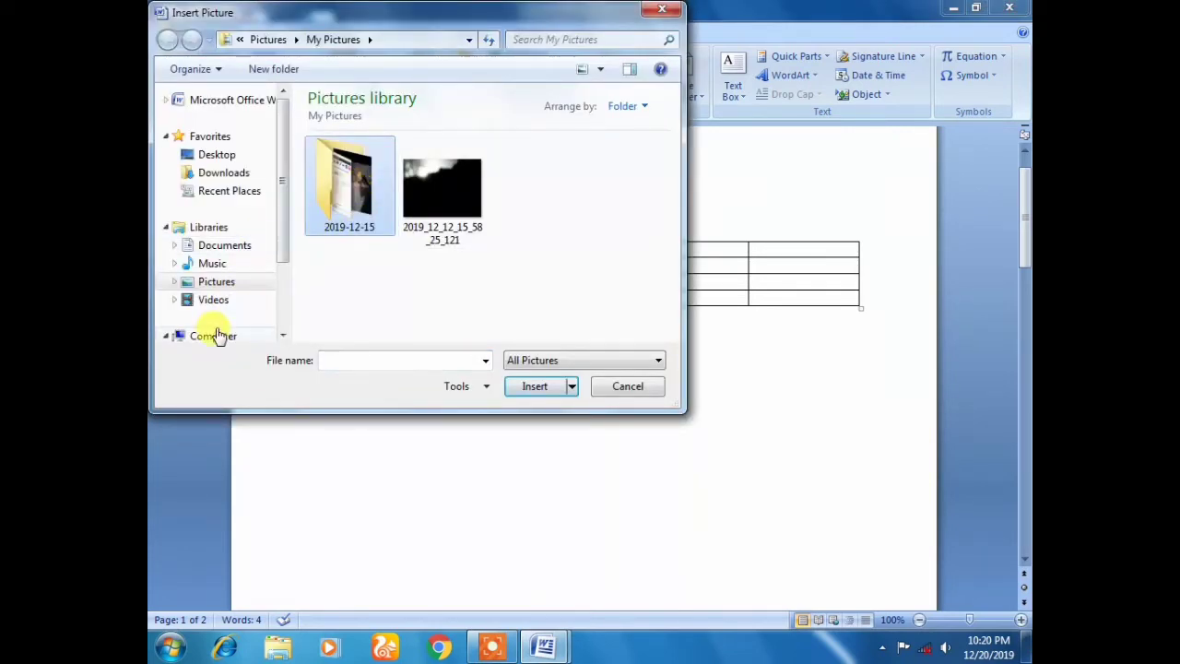
scroll(281, 341, down, 3)
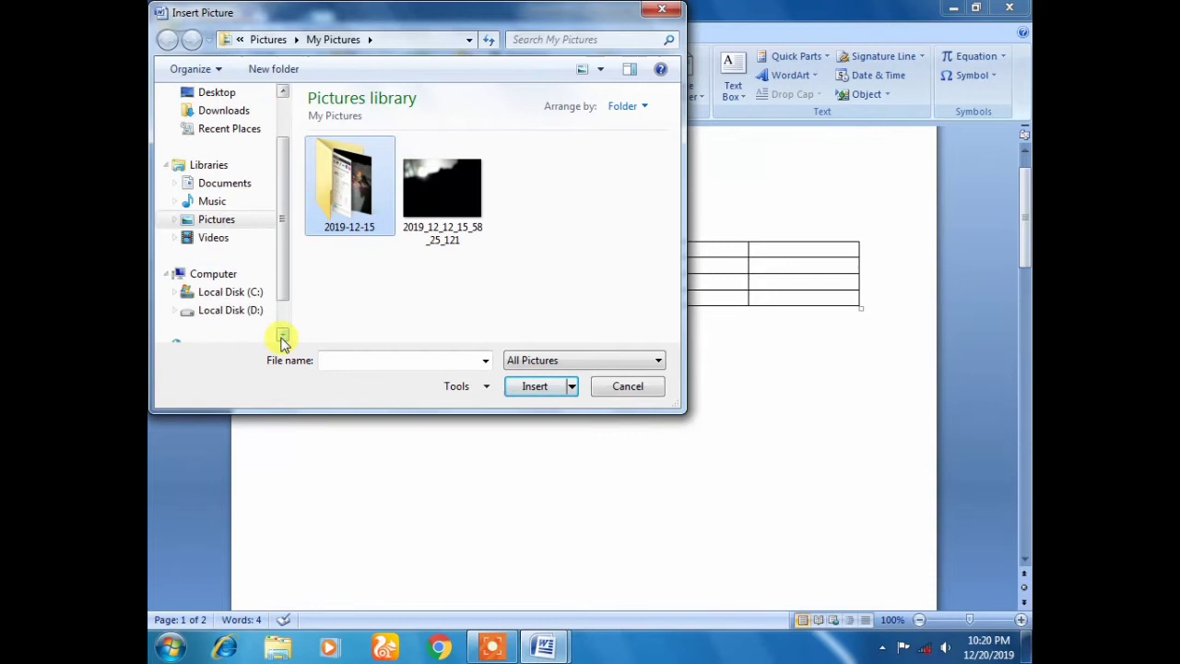
click(231, 219)
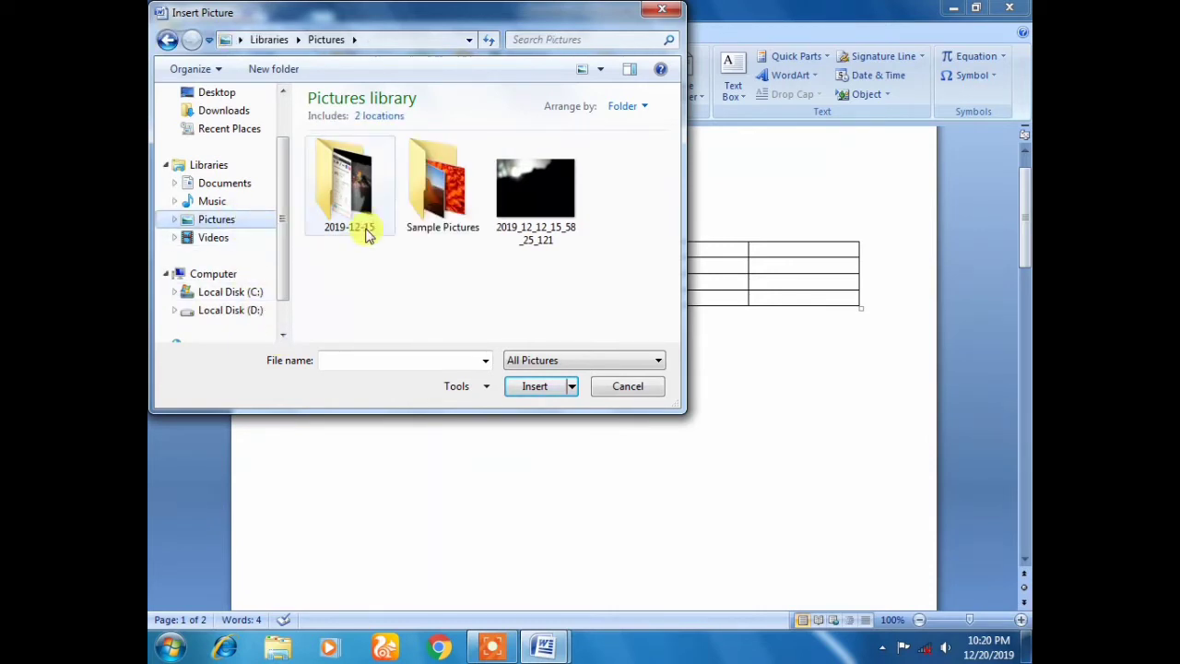
double_click(441, 207)
click(338, 189)
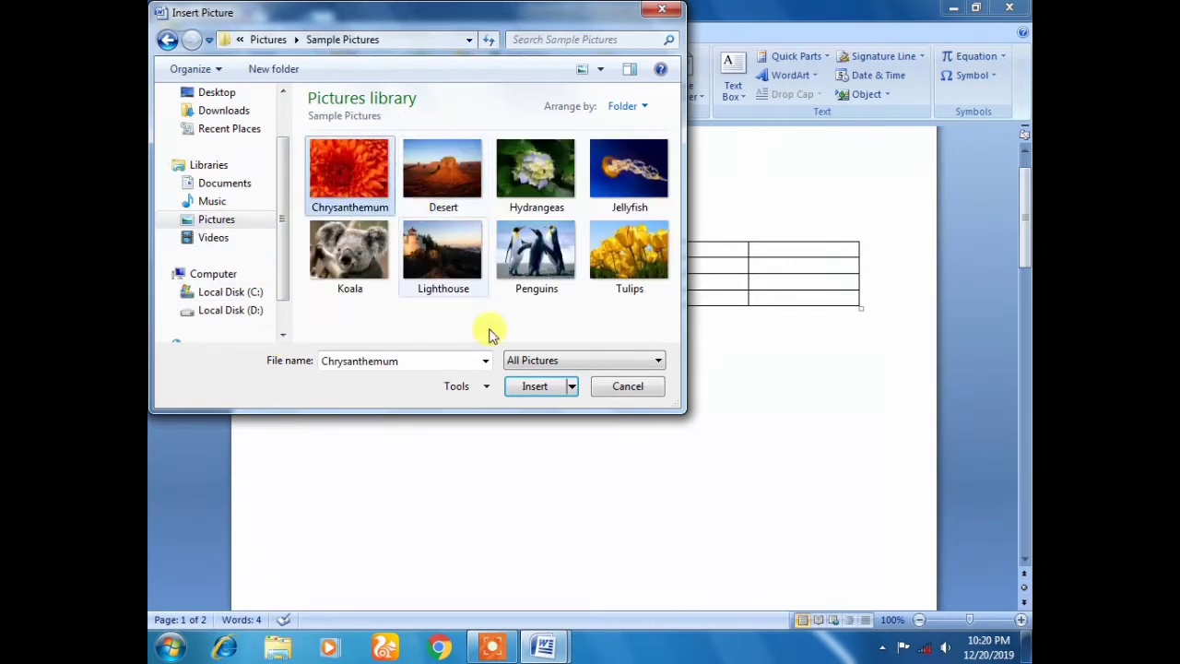
click(537, 387)
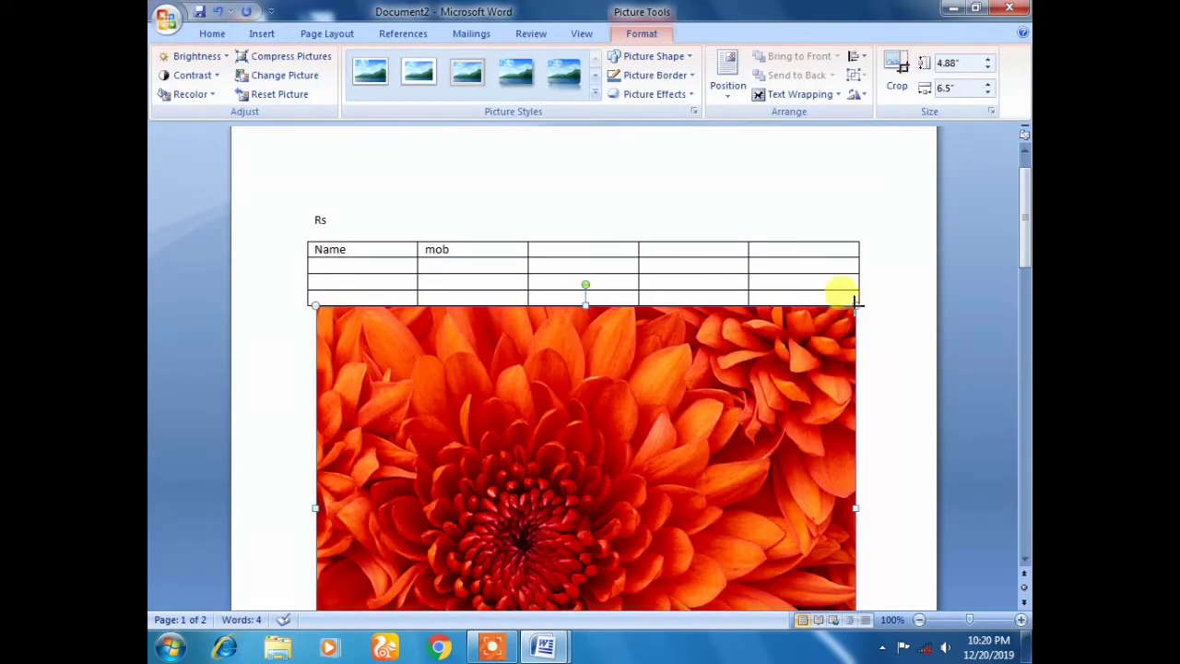
Shrink the Chrysanthemum photo to a small size using its corner handles.
drag(856, 302, 505, 526)
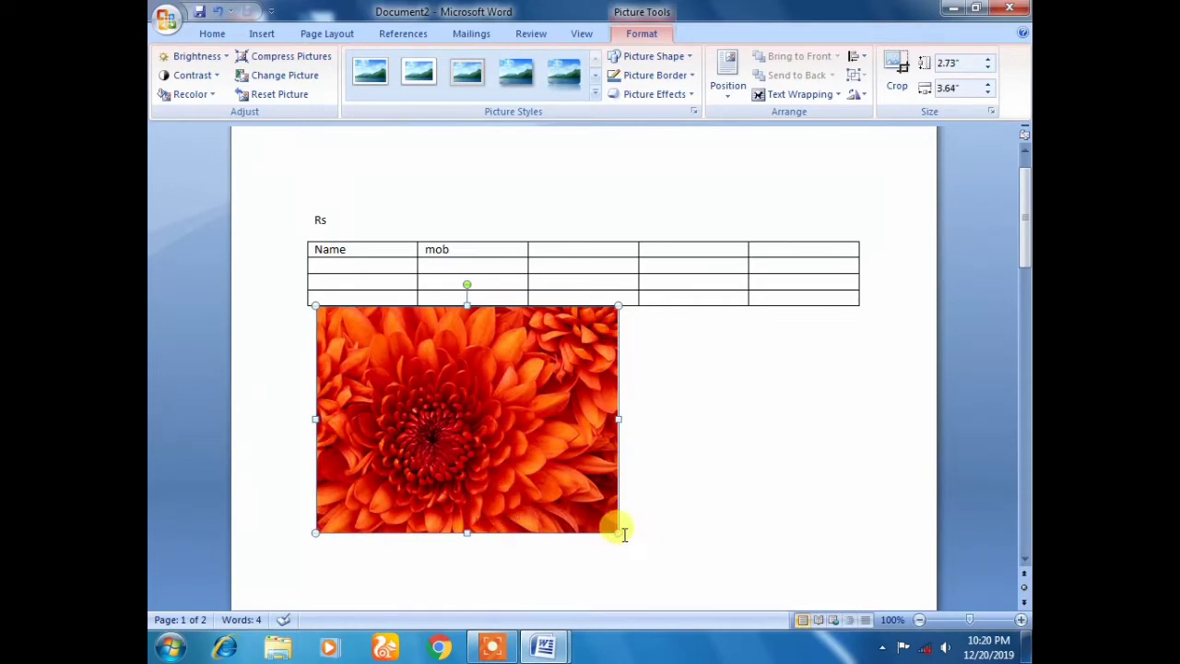
drag(618, 533, 518, 456)
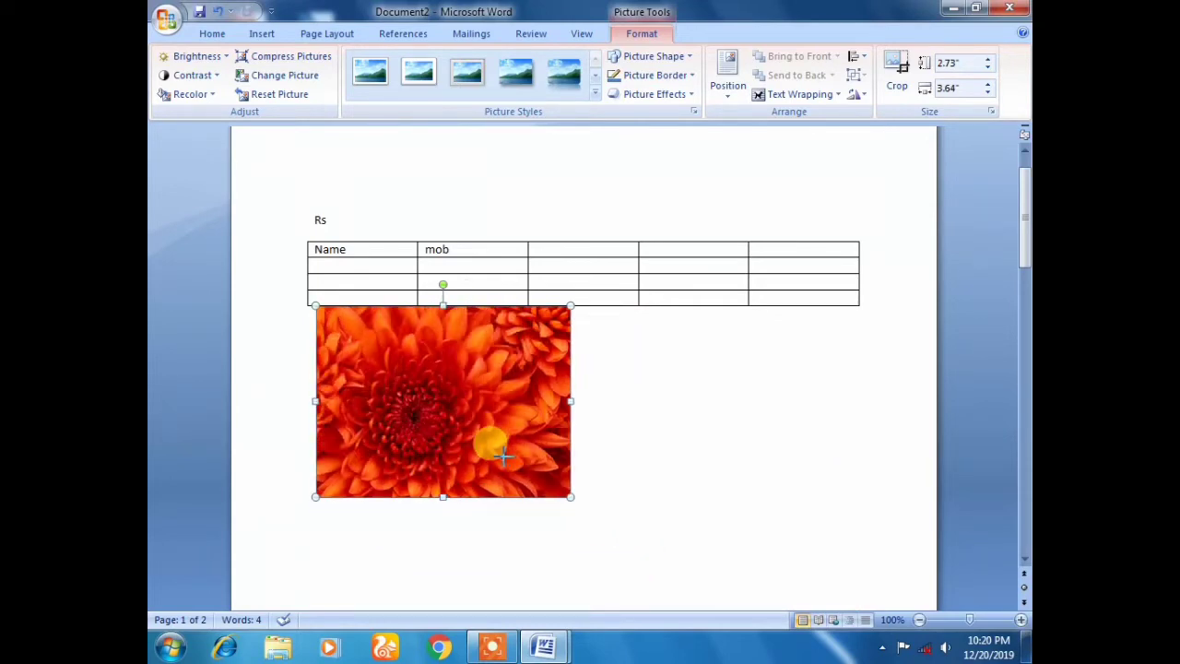
click(644, 339)
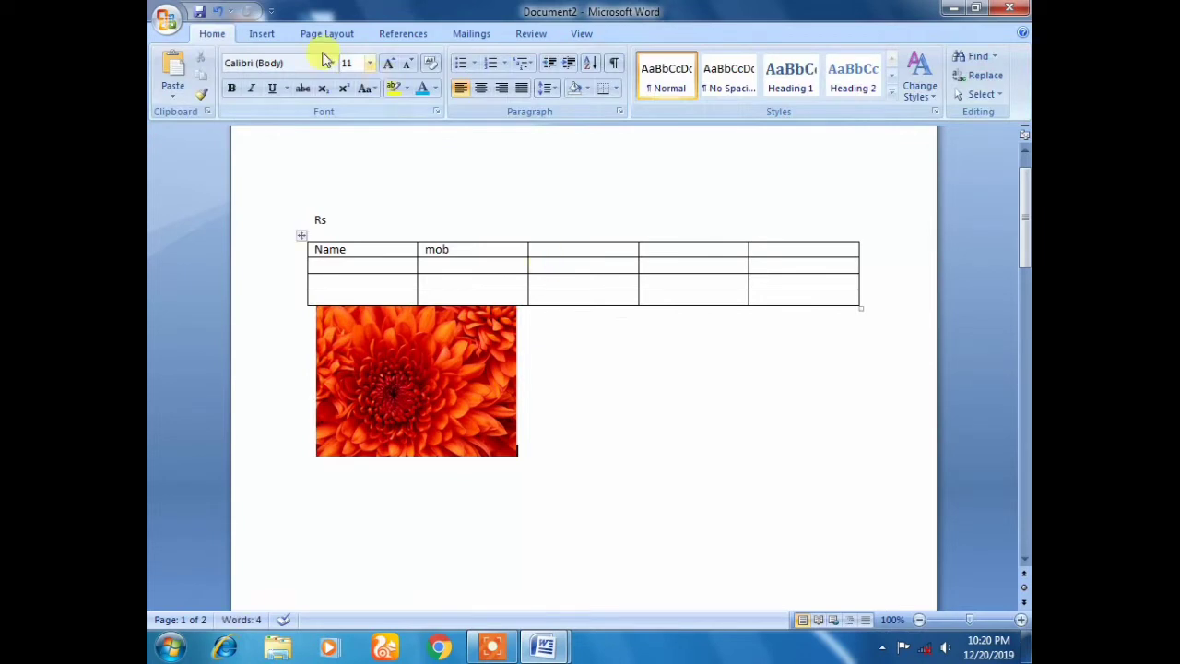
Insert the cow and lakeside house clip art from the Clip Art pane.
click(263, 35)
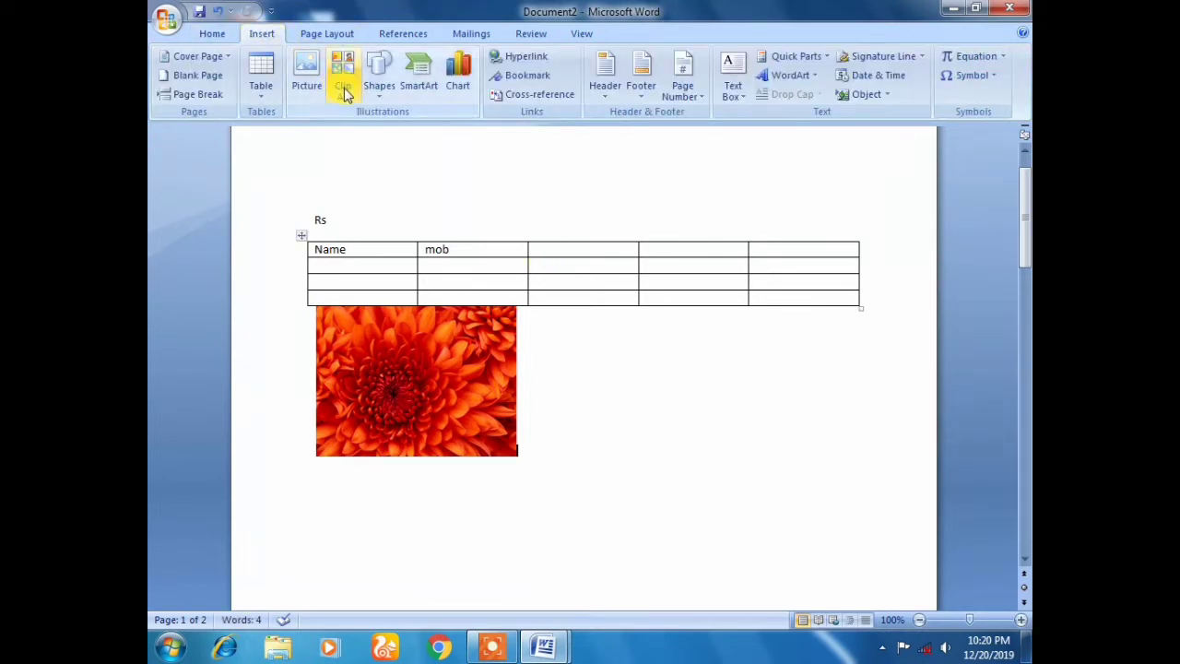
click(343, 88)
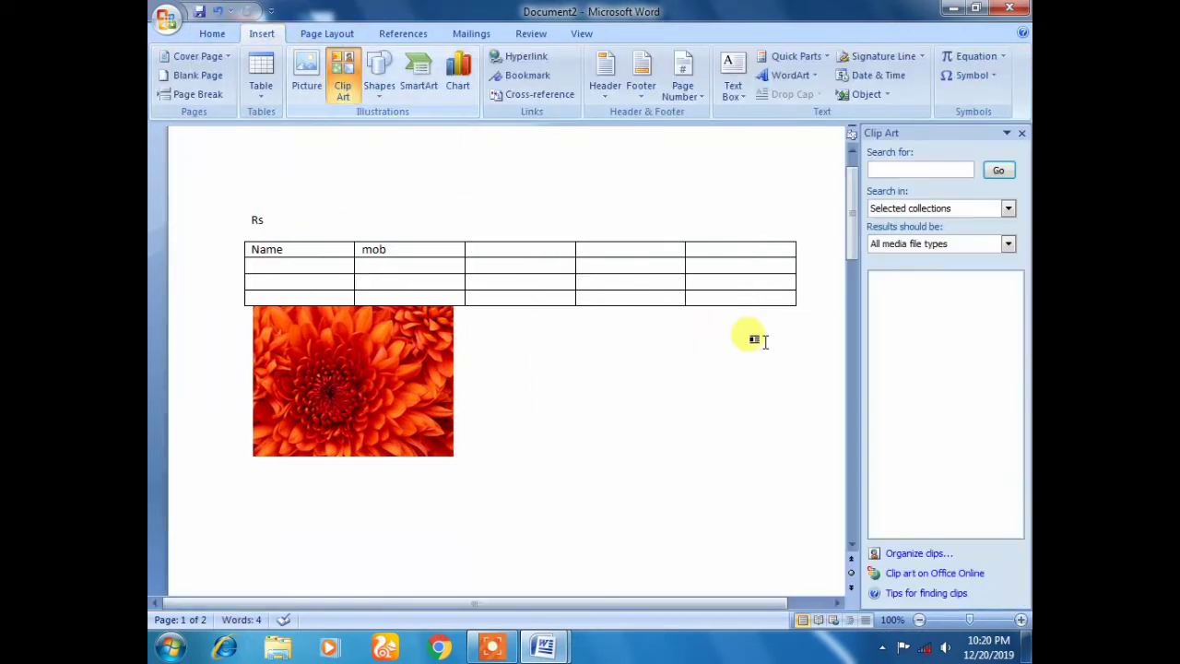
click(1008, 177)
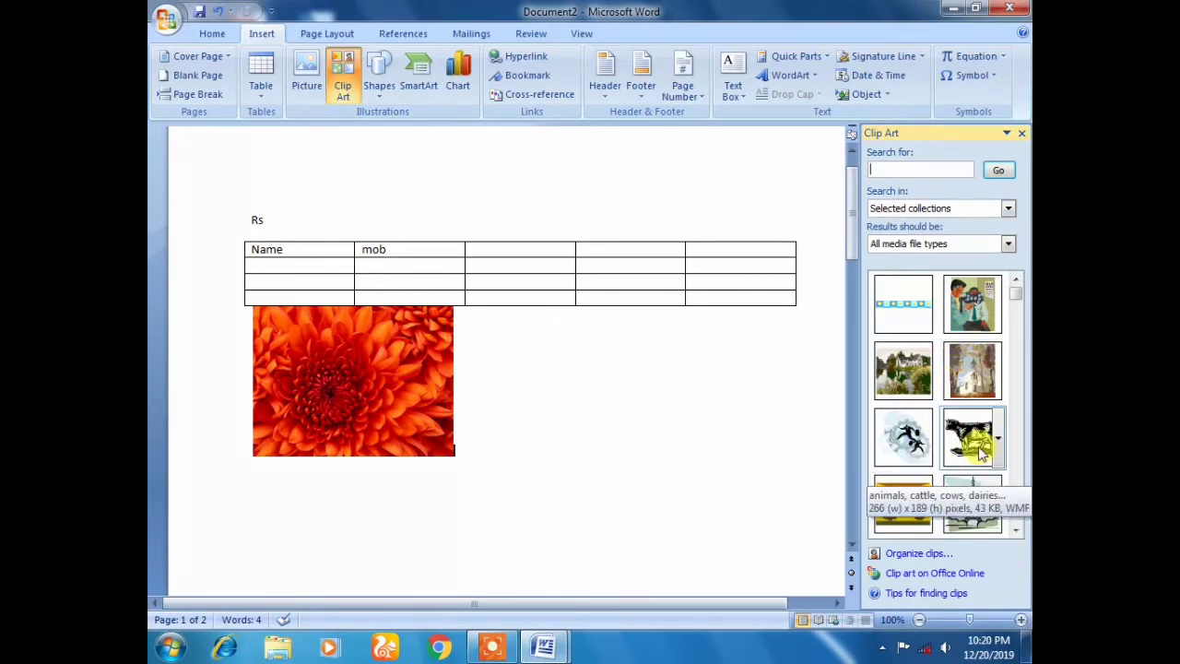
click(950, 447)
click(903, 369)
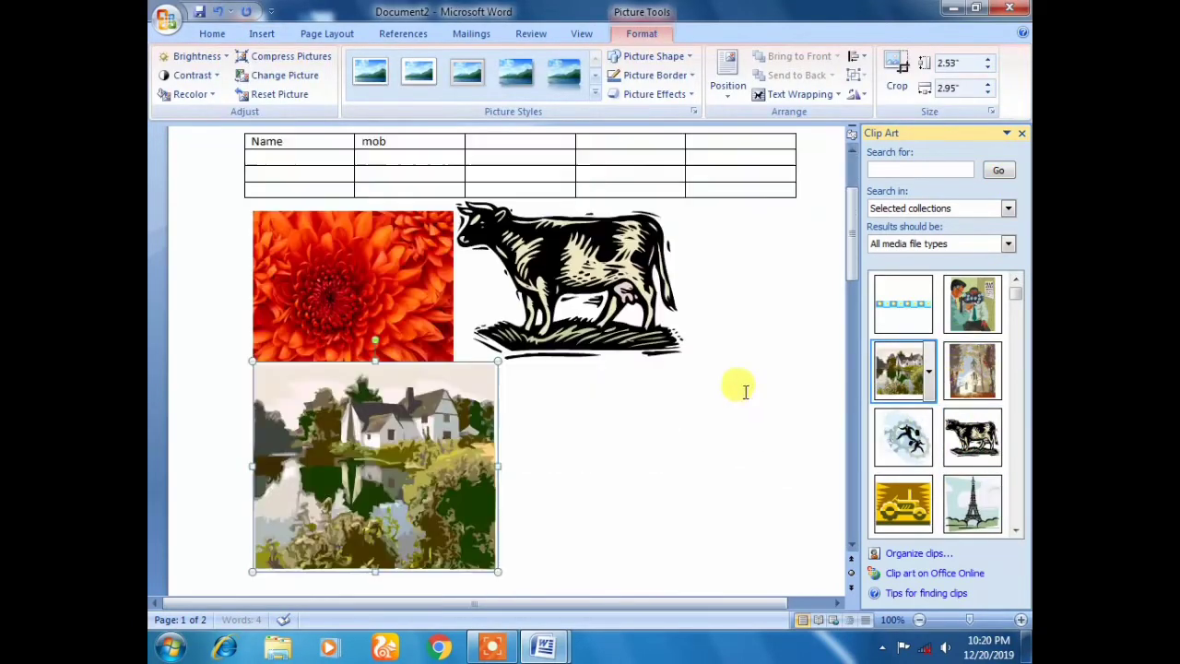
click(261, 33)
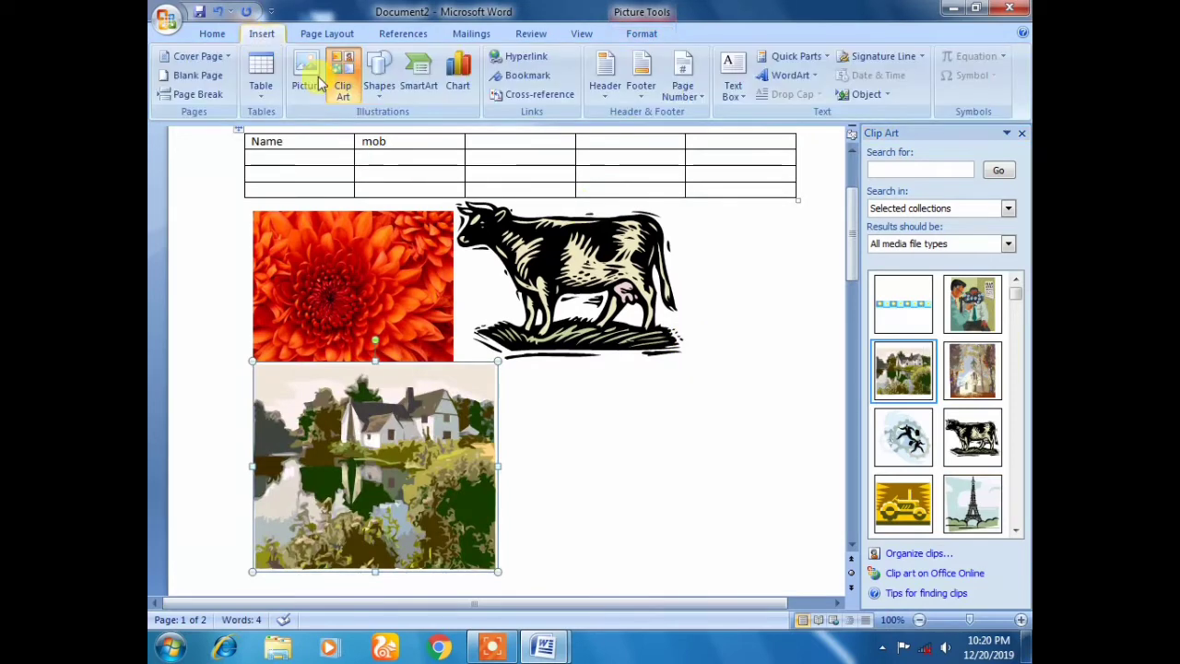
Draw a rounded rectangle shape over the table.
click(380, 91)
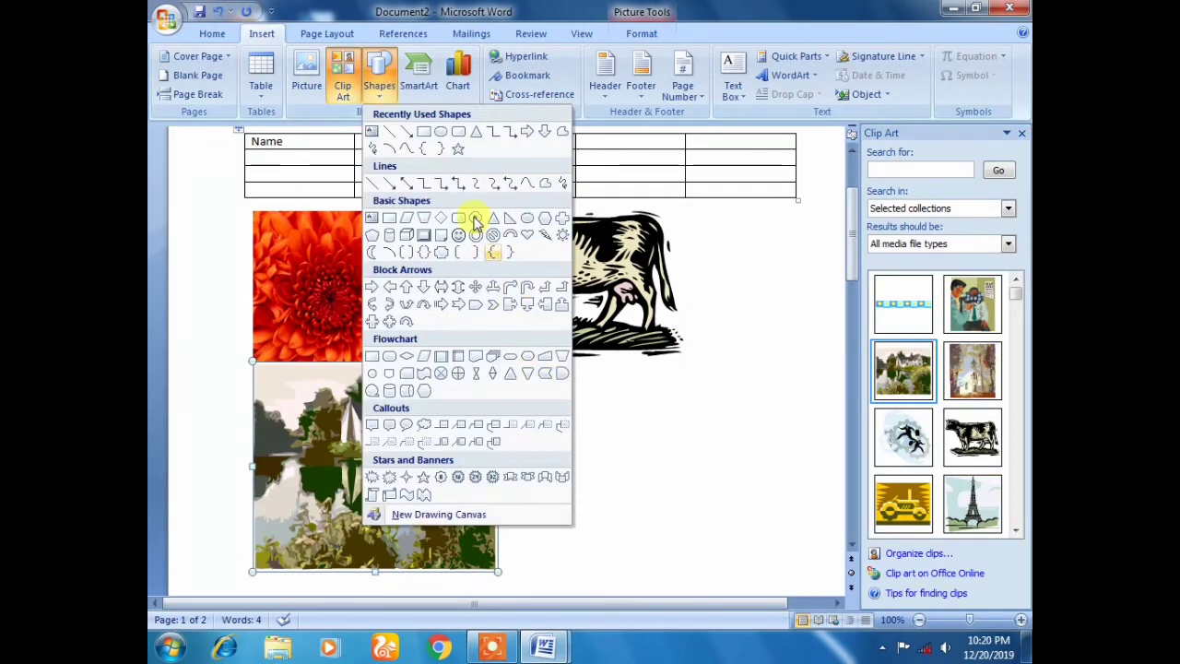
click(458, 136)
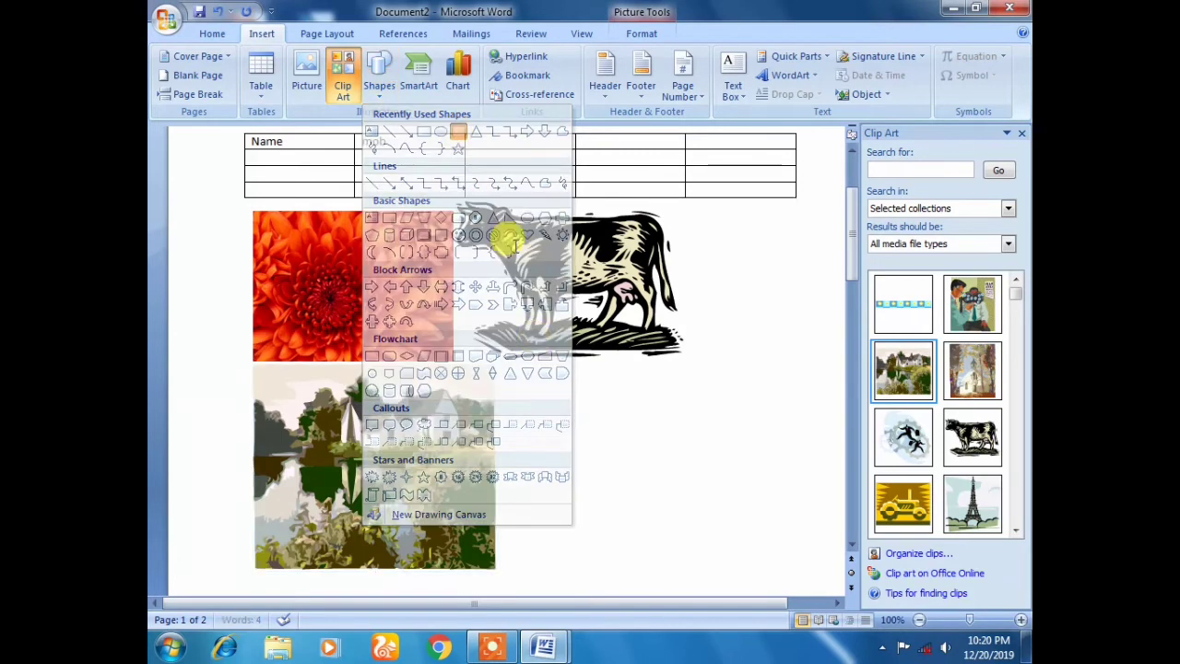
click(456, 130)
click(613, 428)
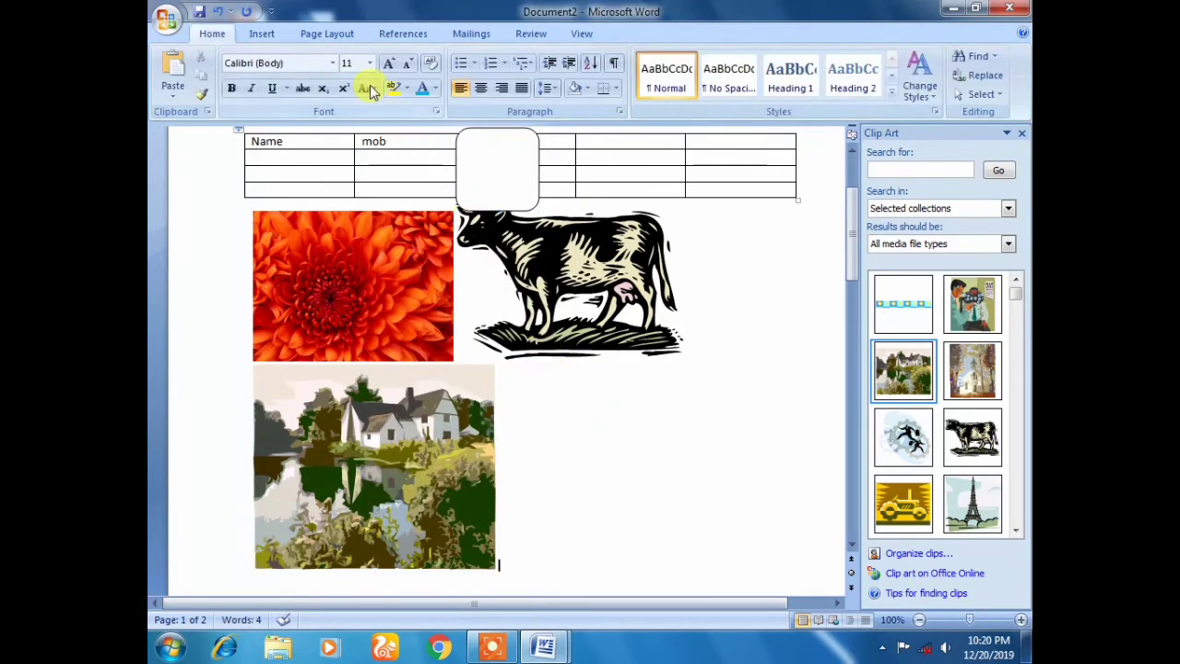
Draw a circle beside the house picture and apply the red shadowed shape style.
click(277, 34)
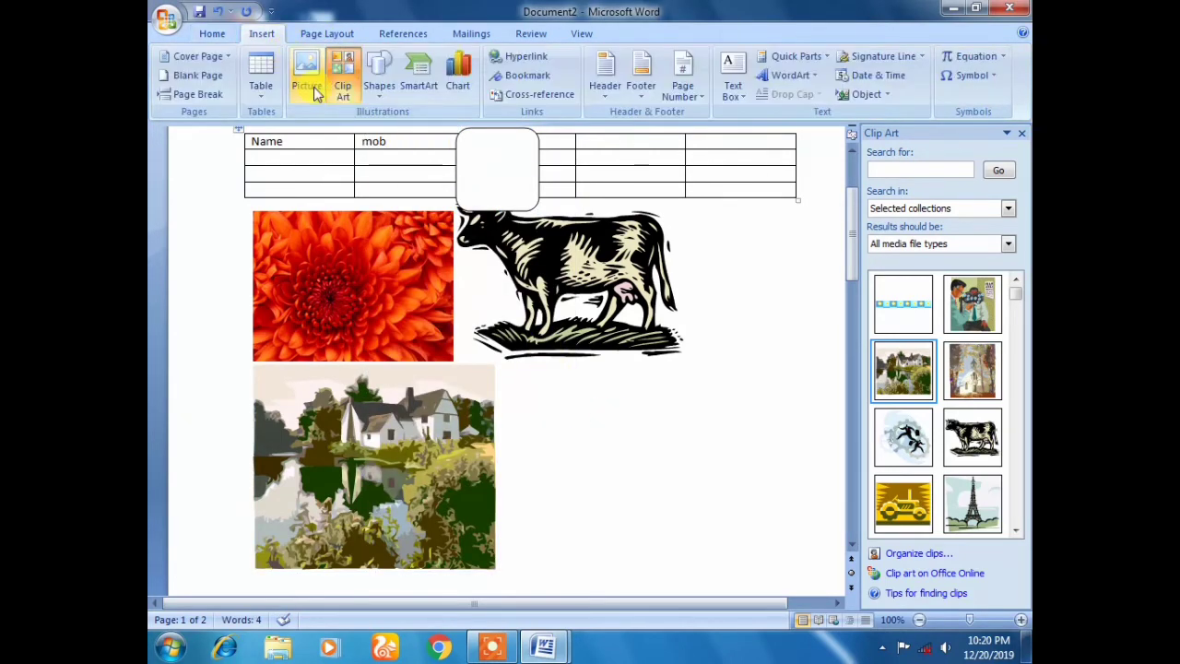
click(379, 74)
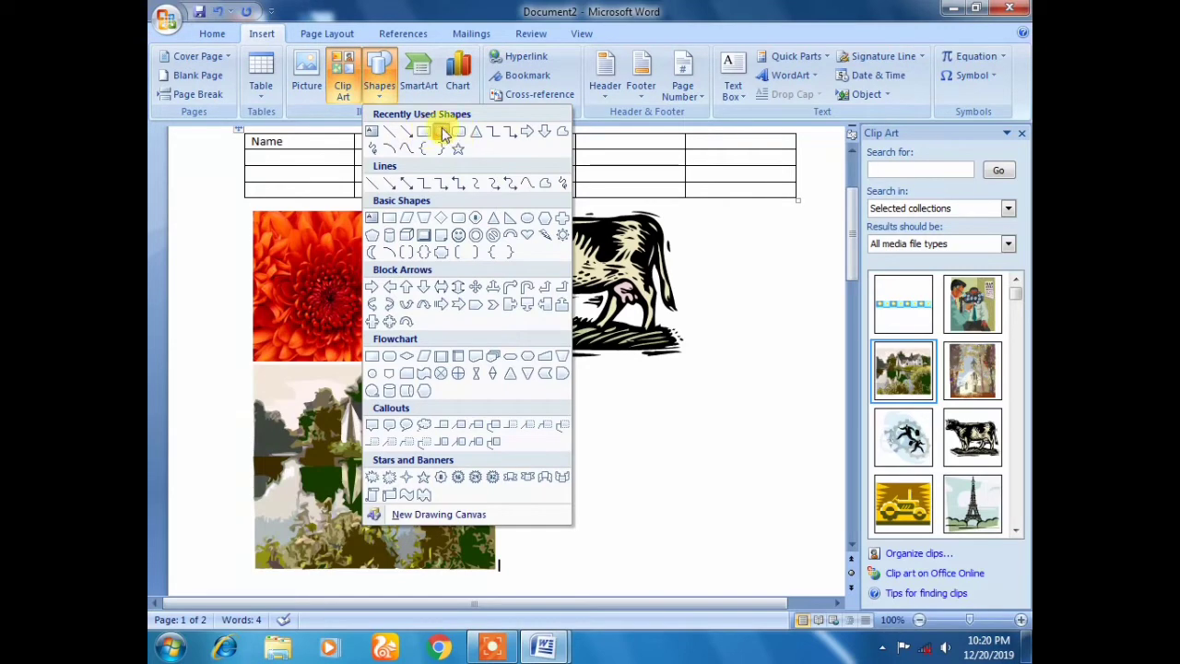
click(443, 132)
drag(569, 389, 729, 544)
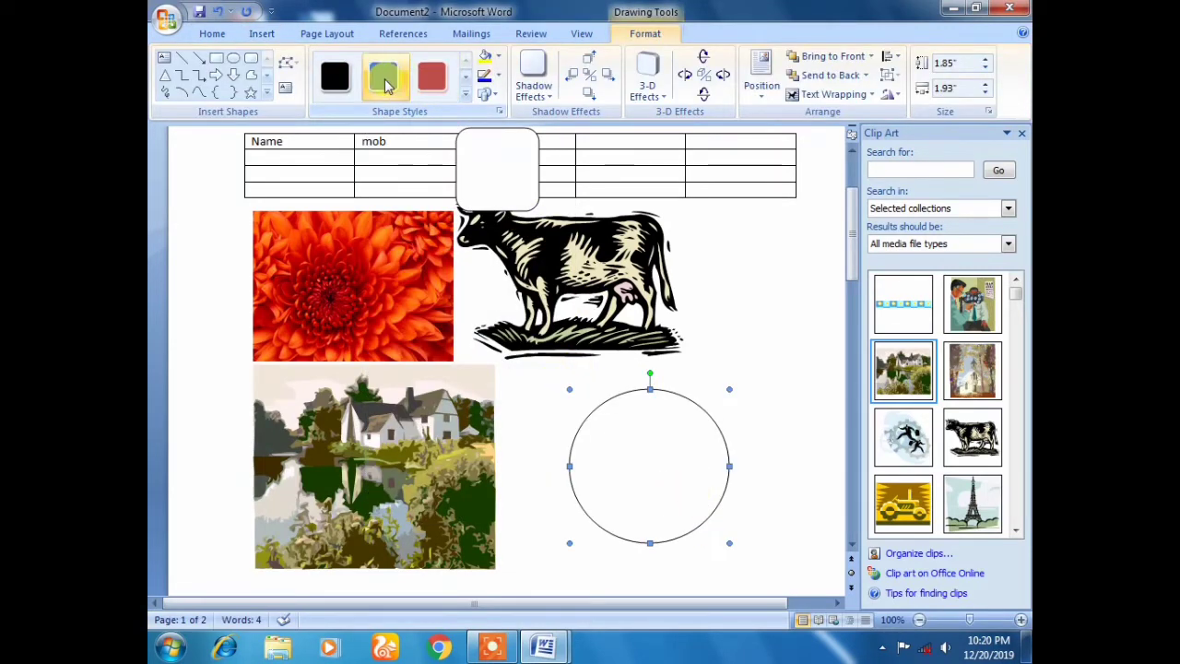
click(431, 76)
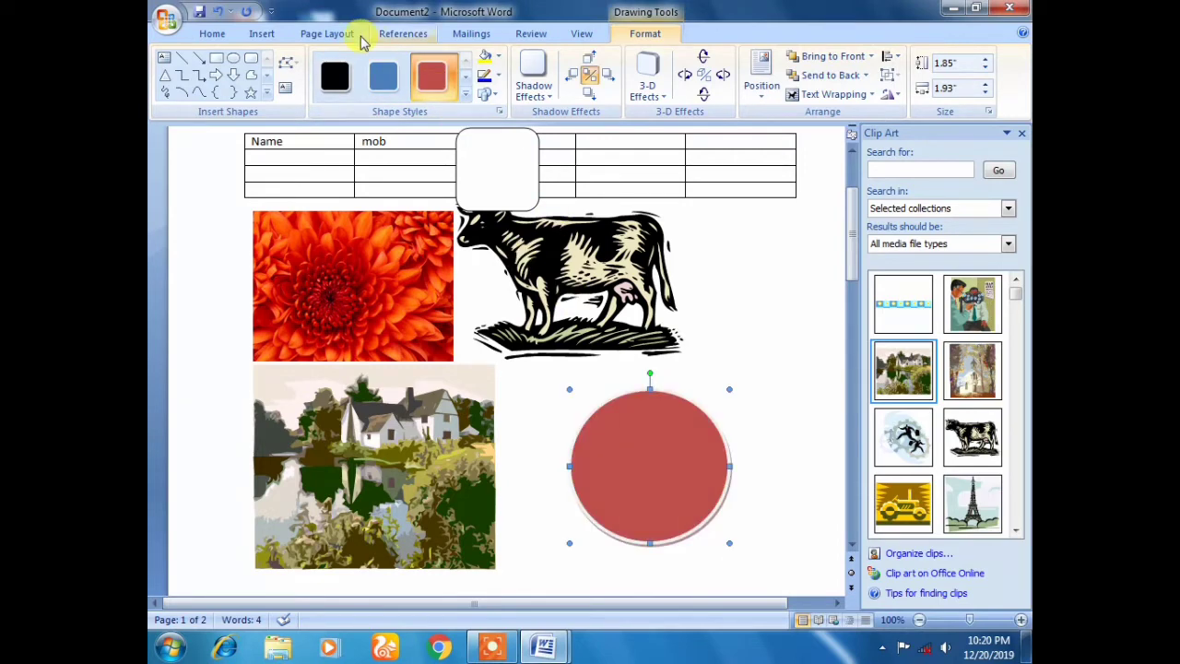
click(262, 37)
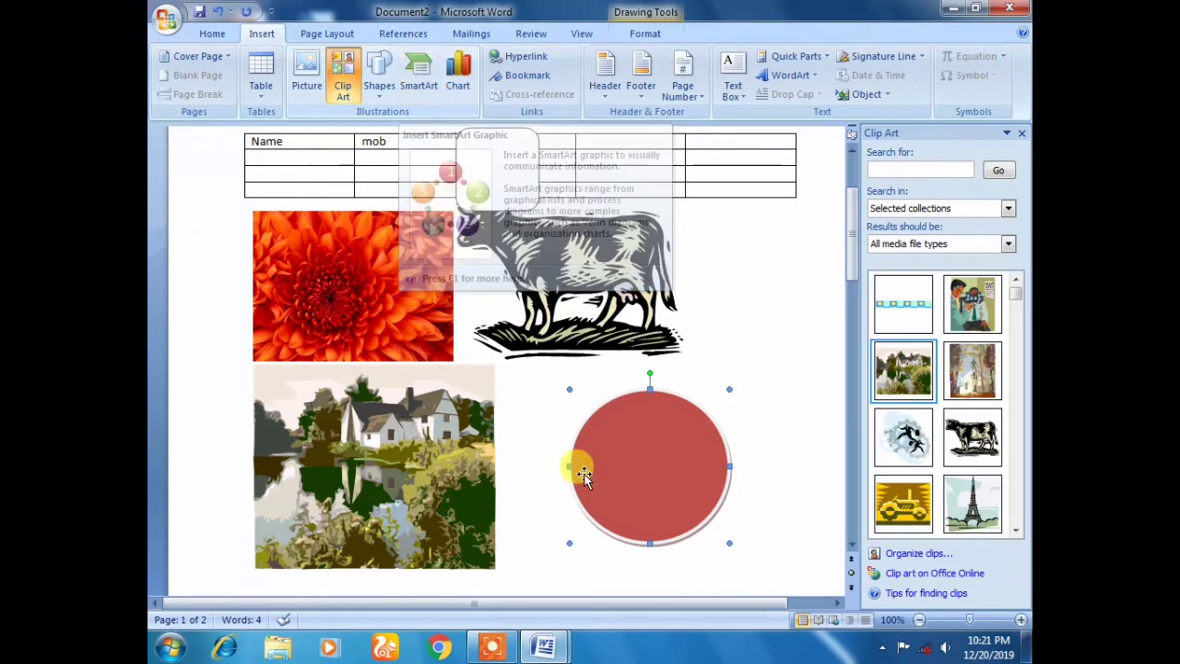
double_click(542, 466)
scroll(543, 466, down, 5)
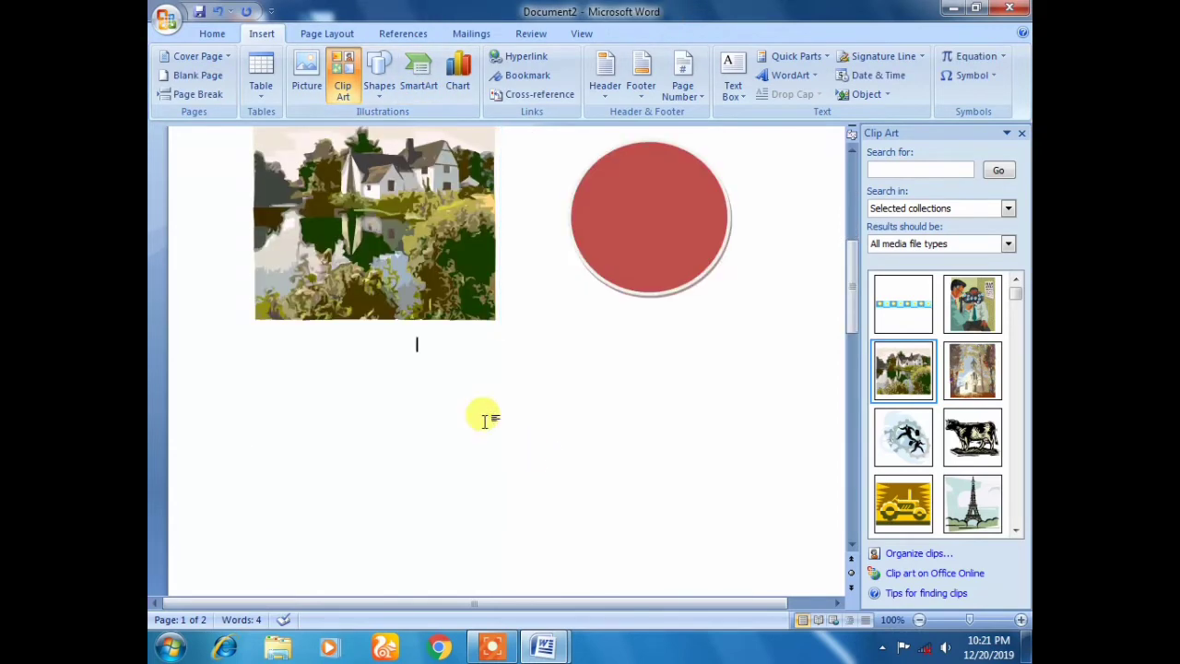
Start a new page and insert a Vertical Chevron List SmartArt graphic.
click(212, 97)
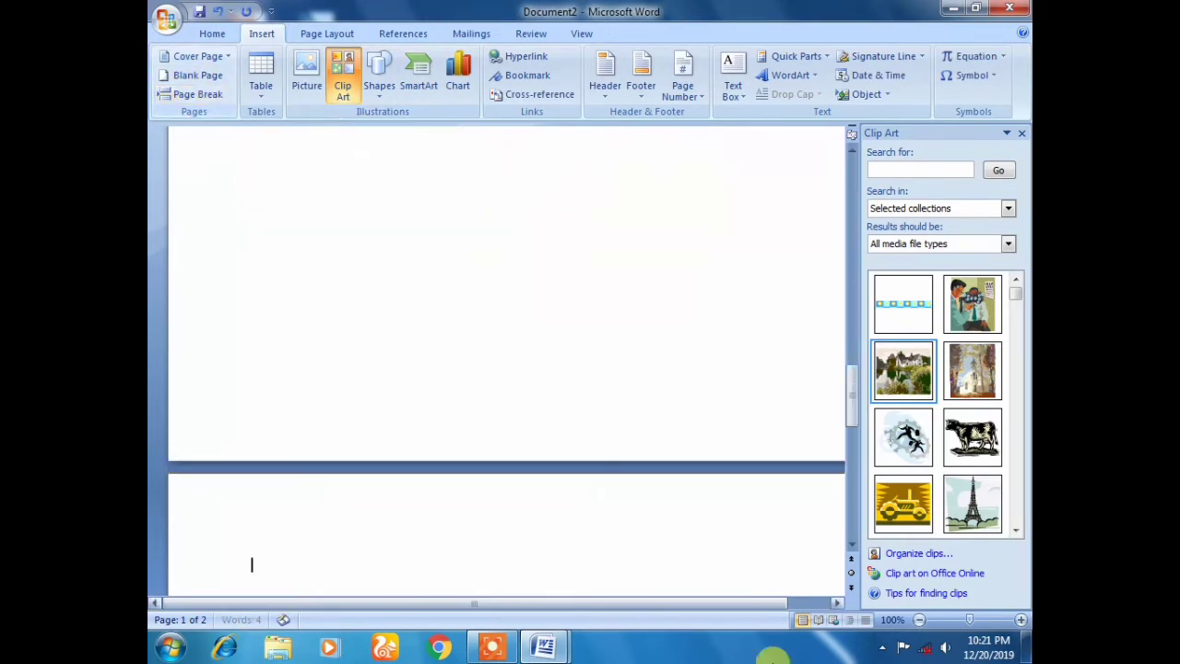
click(420, 93)
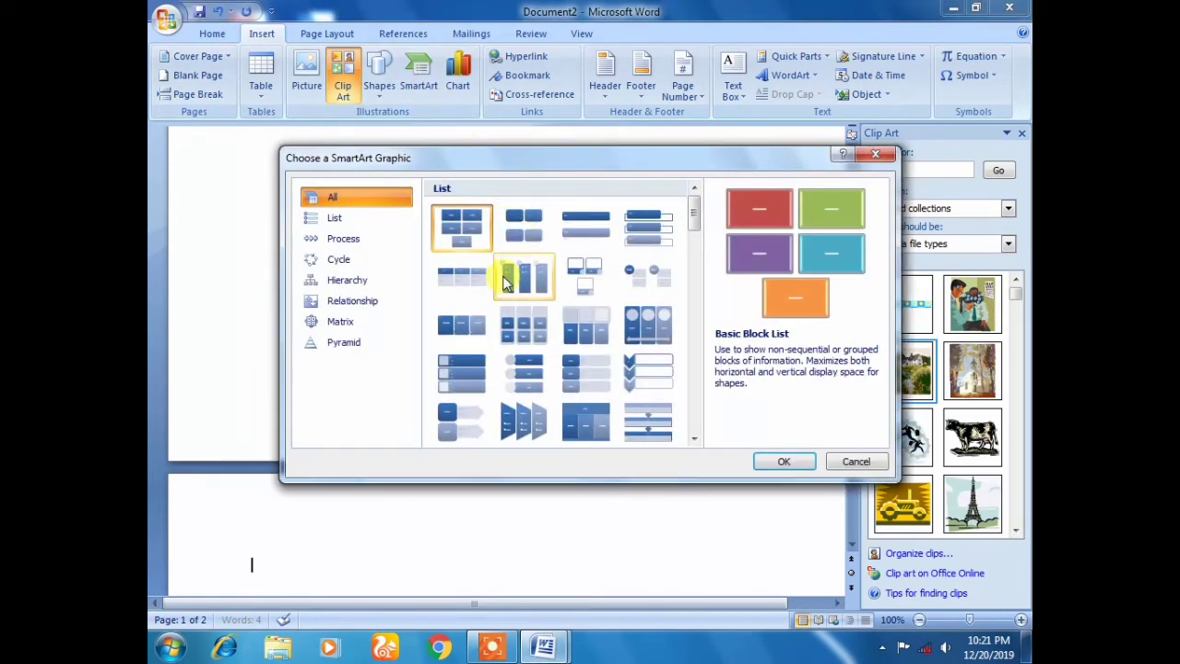
click(646, 371)
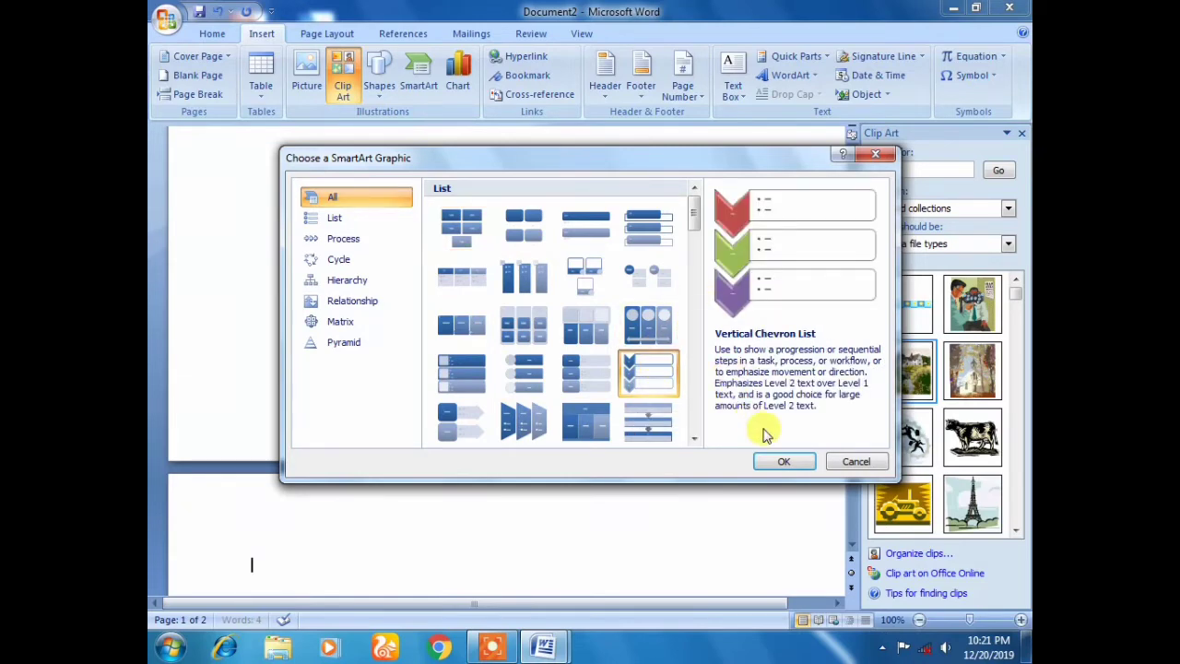
click(784, 461)
Replace the first SmartArt bullet's [Text] placeholder with 'jnjmjm'.
scroll(572, 369, down, 2)
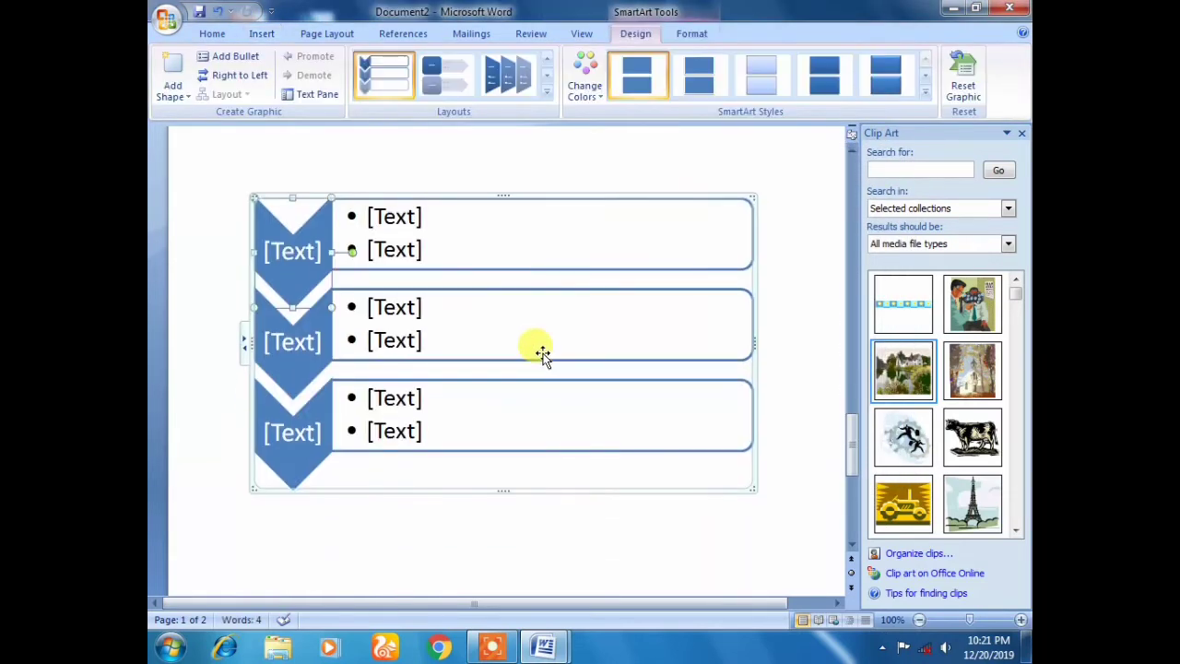
click(400, 218)
text(jnjmjm)
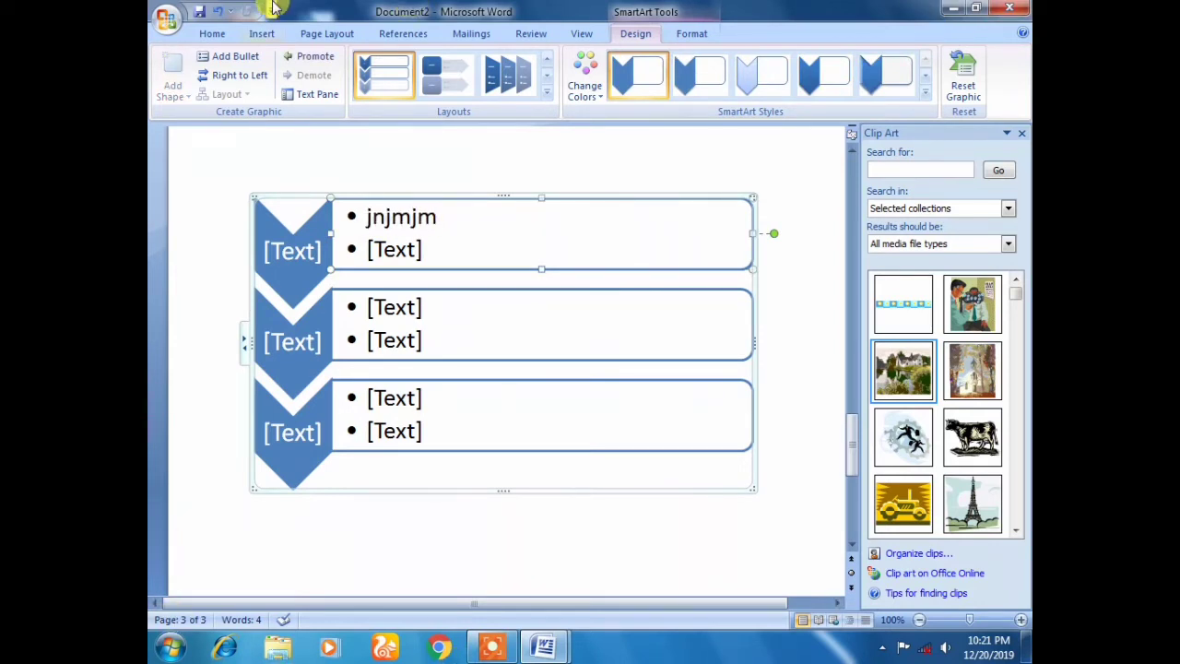
click(264, 33)
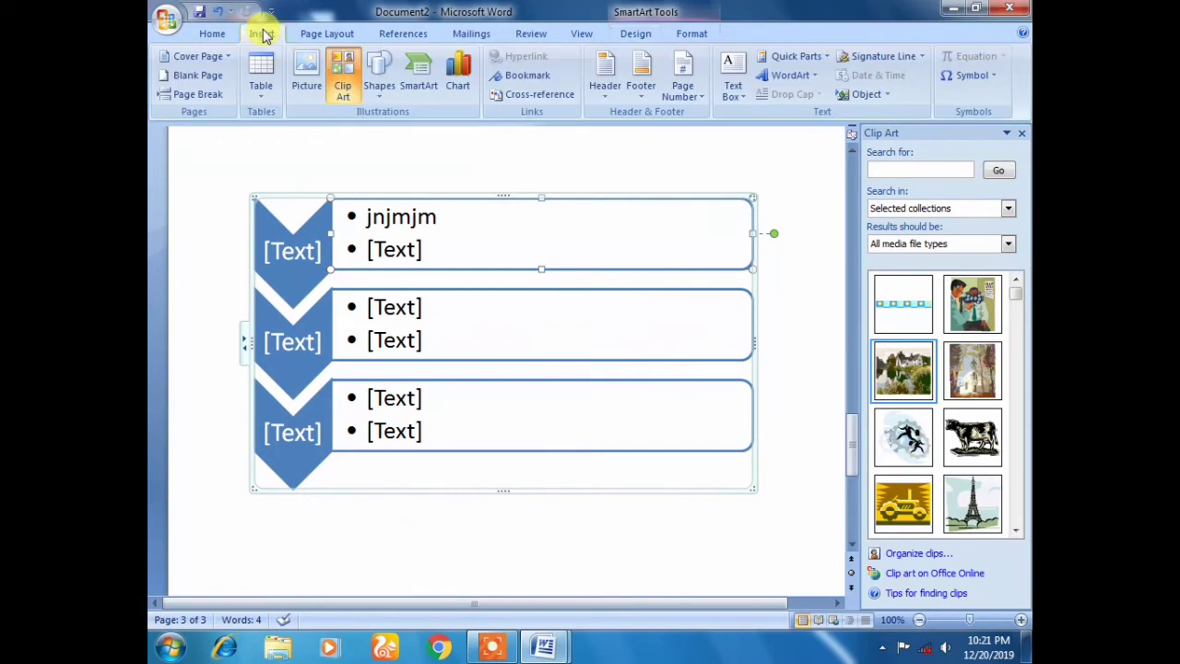
Insert a 100% Stacked Column chart with the sample series data.
click(459, 96)
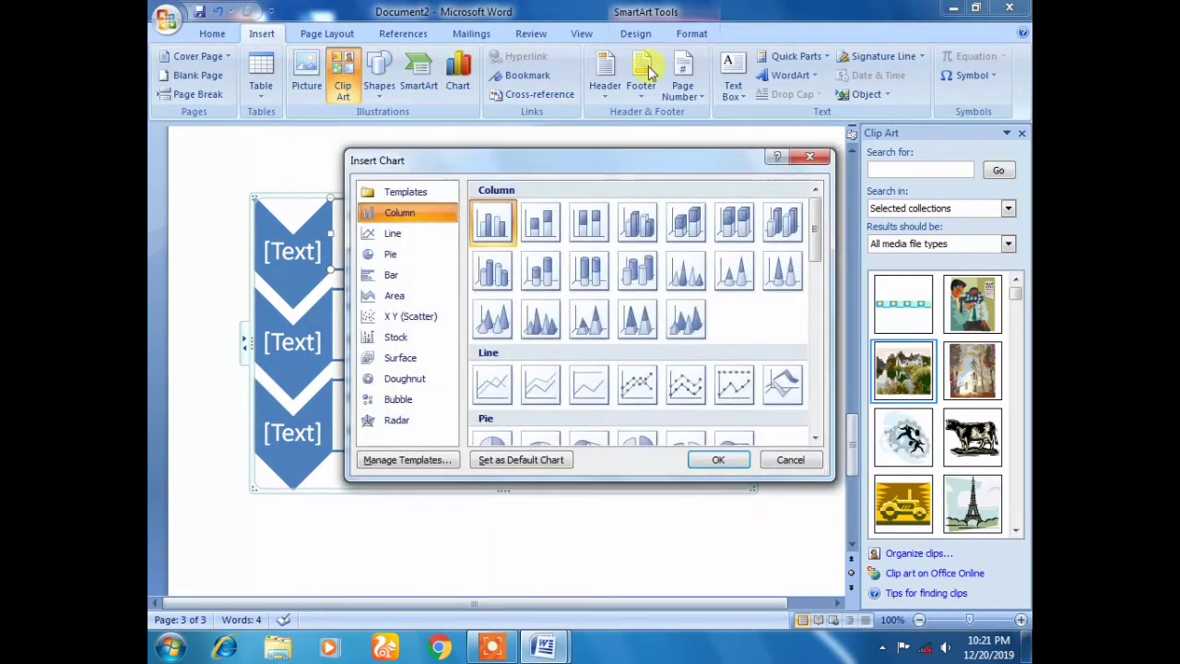
click(587, 221)
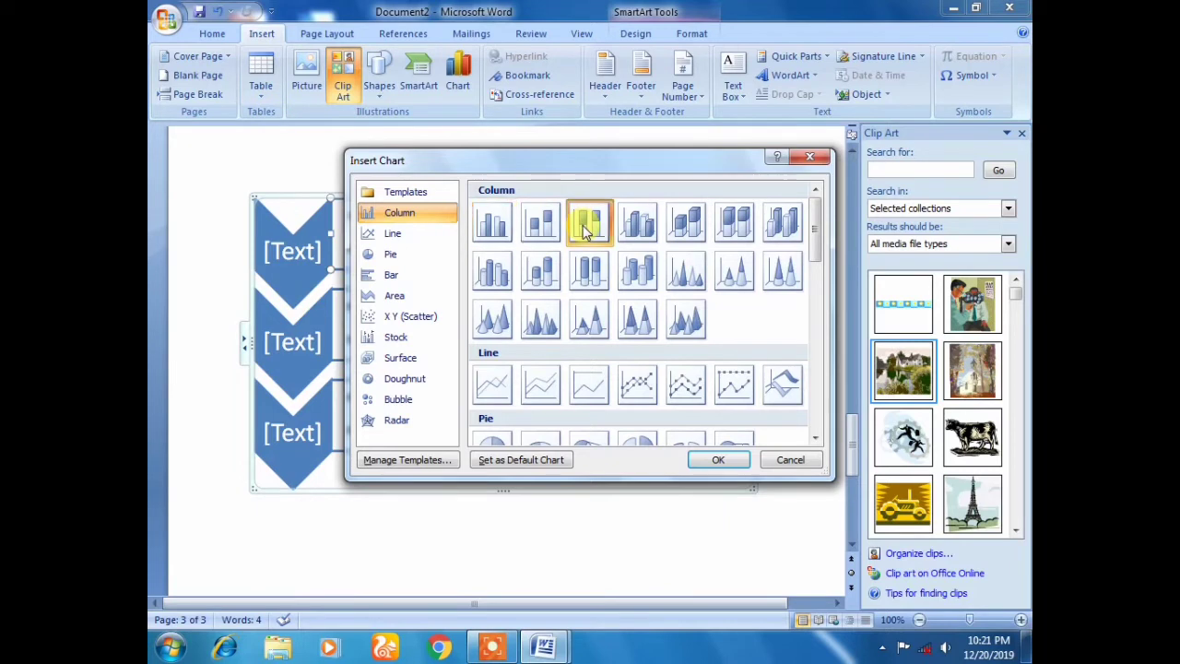
click(718, 461)
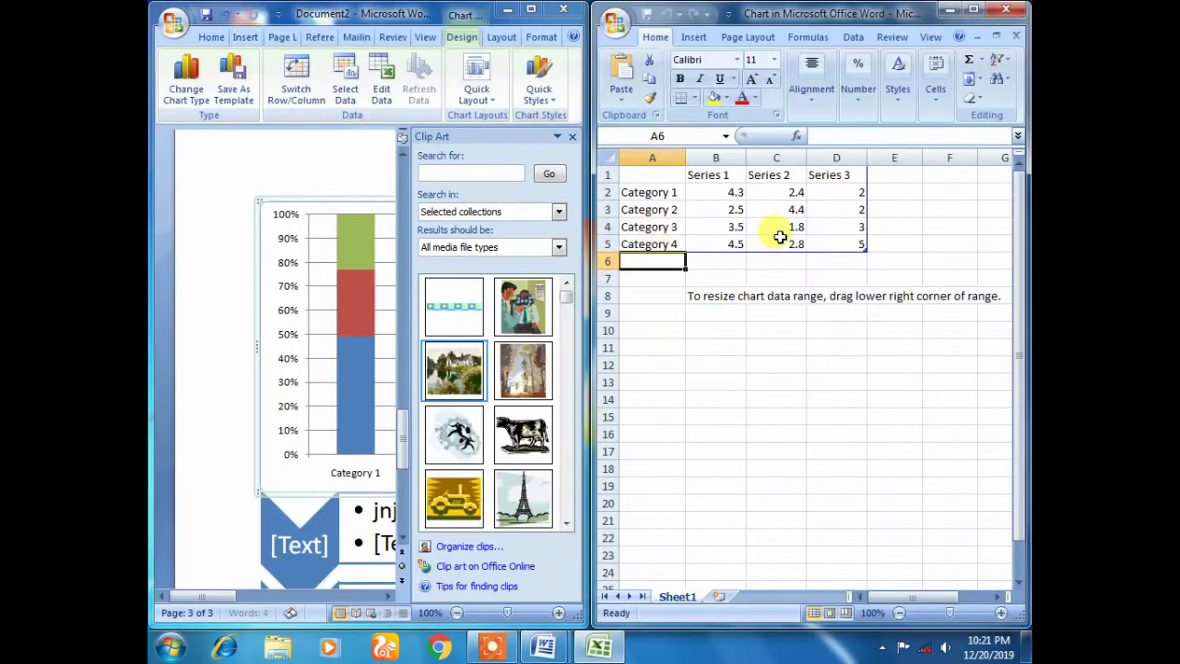
click(733, 194)
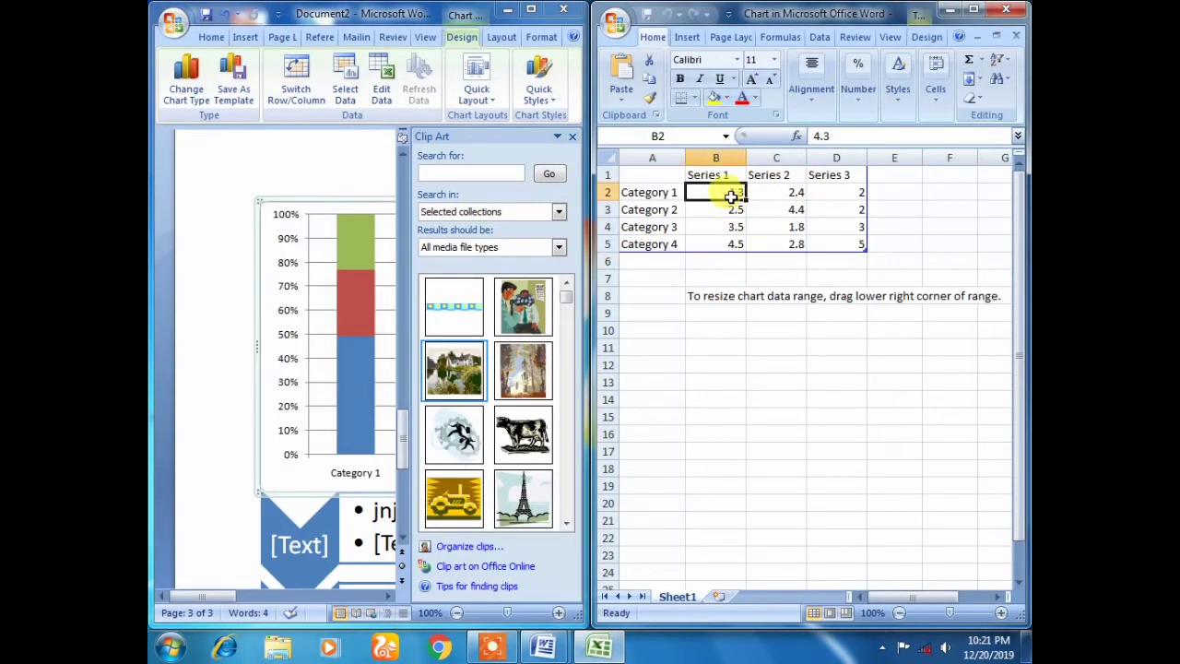
Close the chart's Excel data sheet and the Clip Art pane.
click(1006, 10)
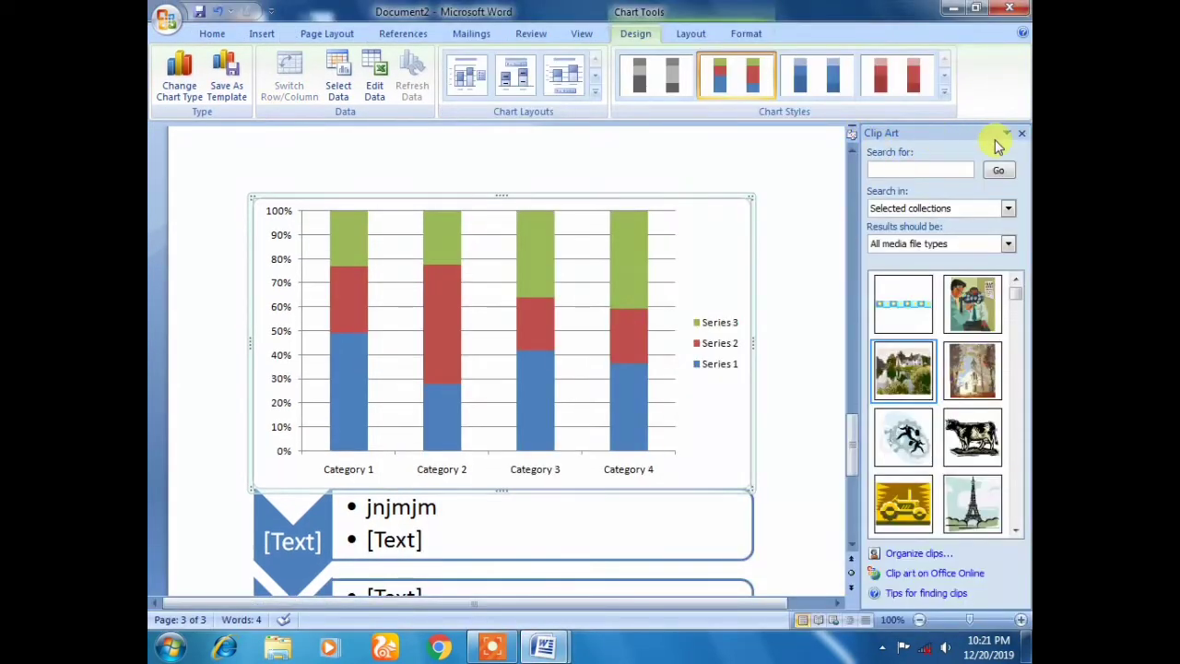
click(1022, 134)
scroll(600, 369, down, 3)
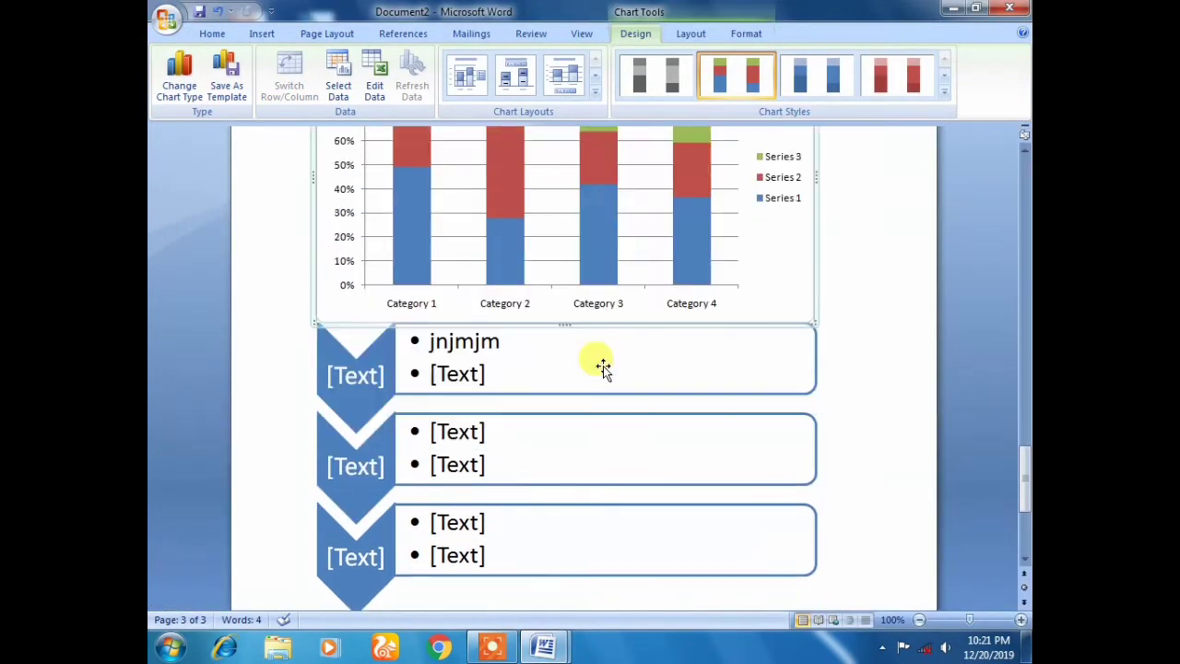
scroll(601, 368, up, 2)
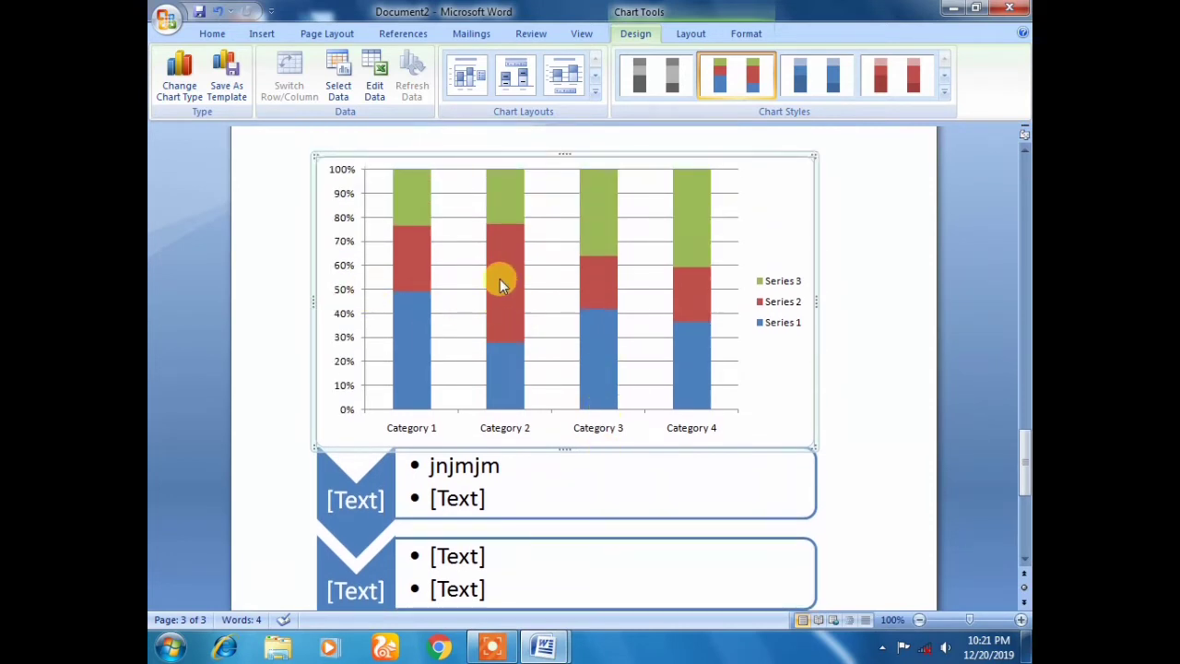
scroll(516, 273, up, 2)
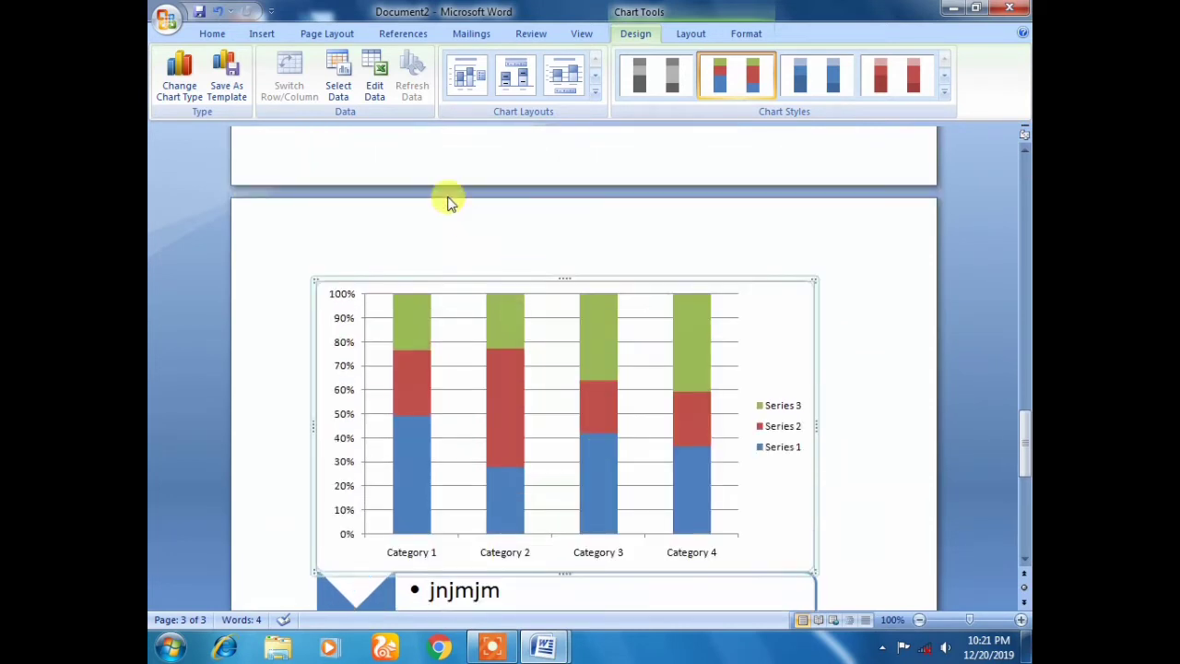
click(269, 33)
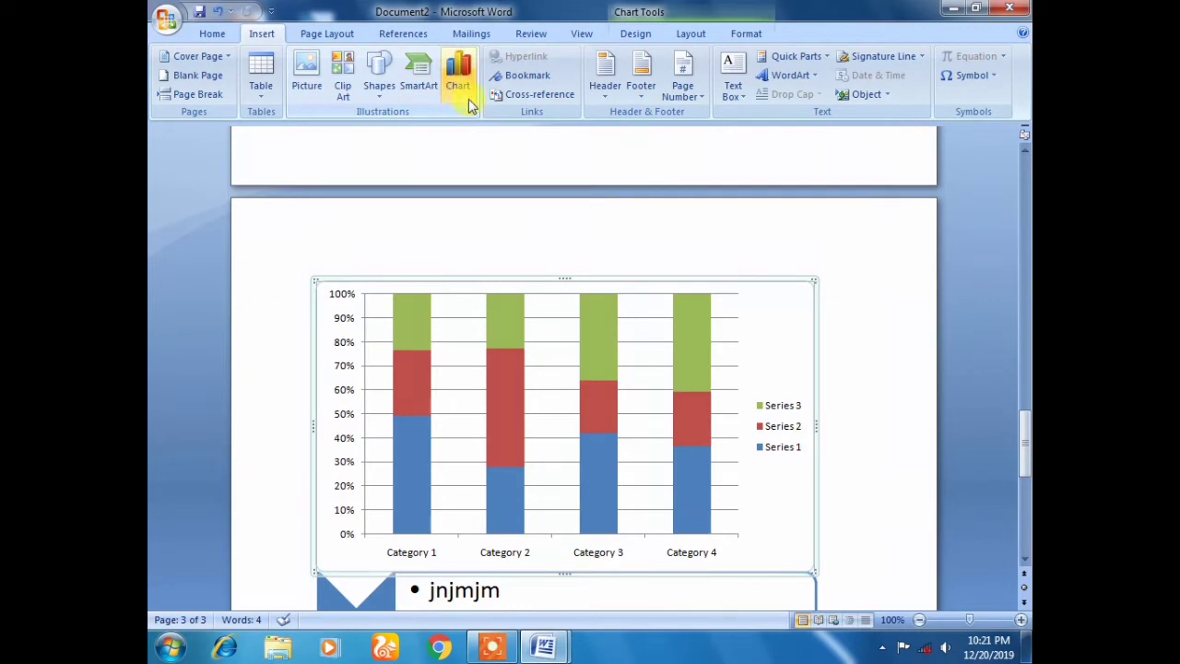
scroll(585, 387, down, 6)
Below the SmartArt, insert a hyperlink to Rs technology.docx in Documents.
scroll(545, 441, down, 2)
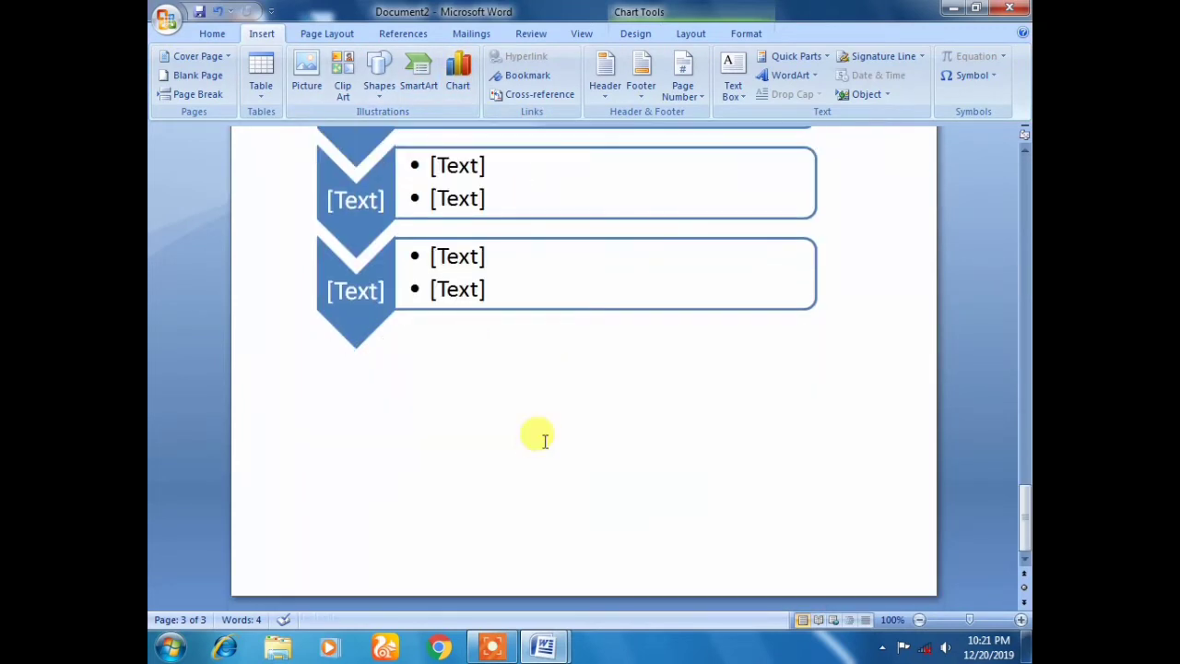
click(532, 359)
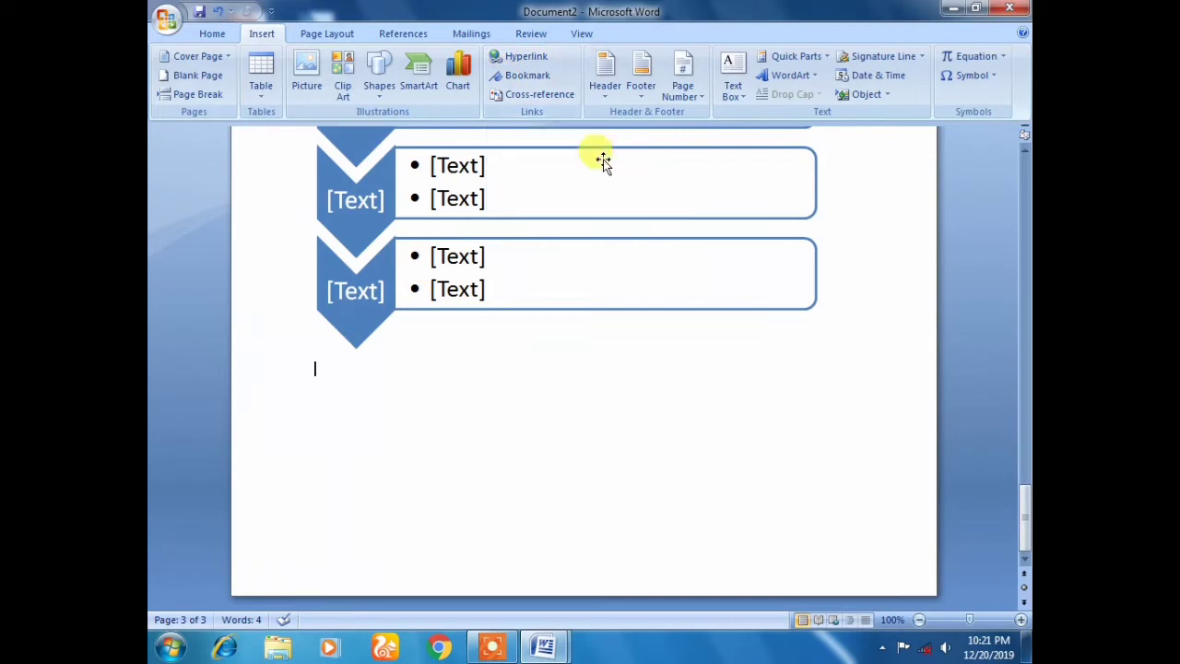
click(536, 61)
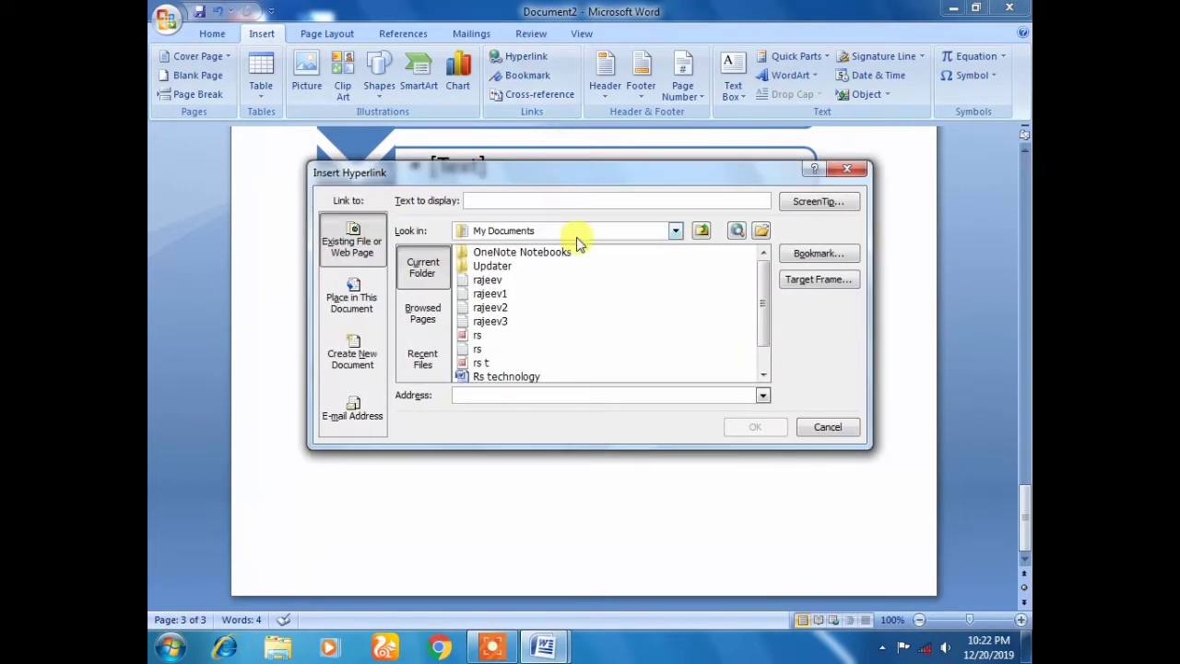
drag(564, 177, 531, 105)
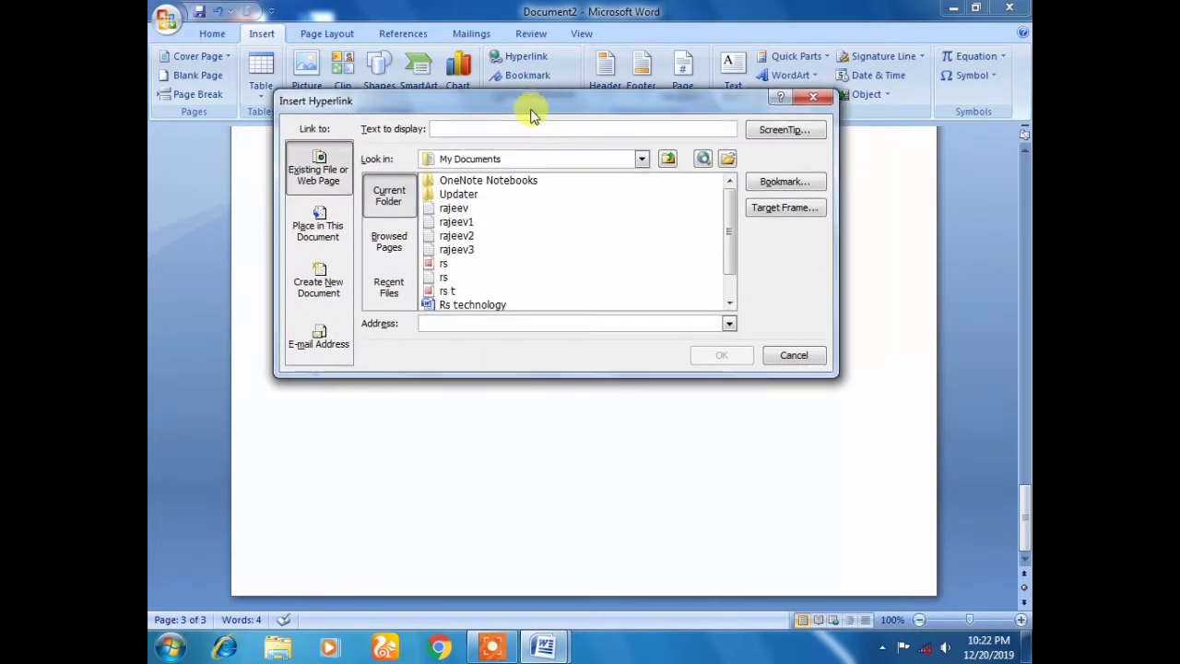
click(452, 306)
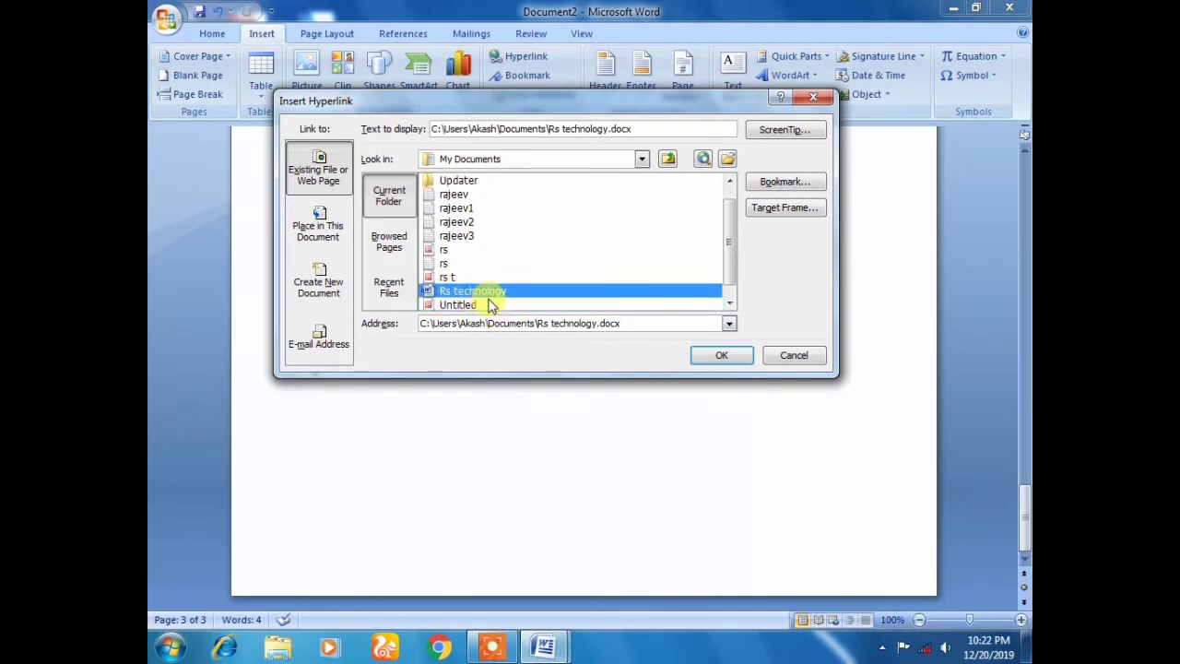
click(715, 356)
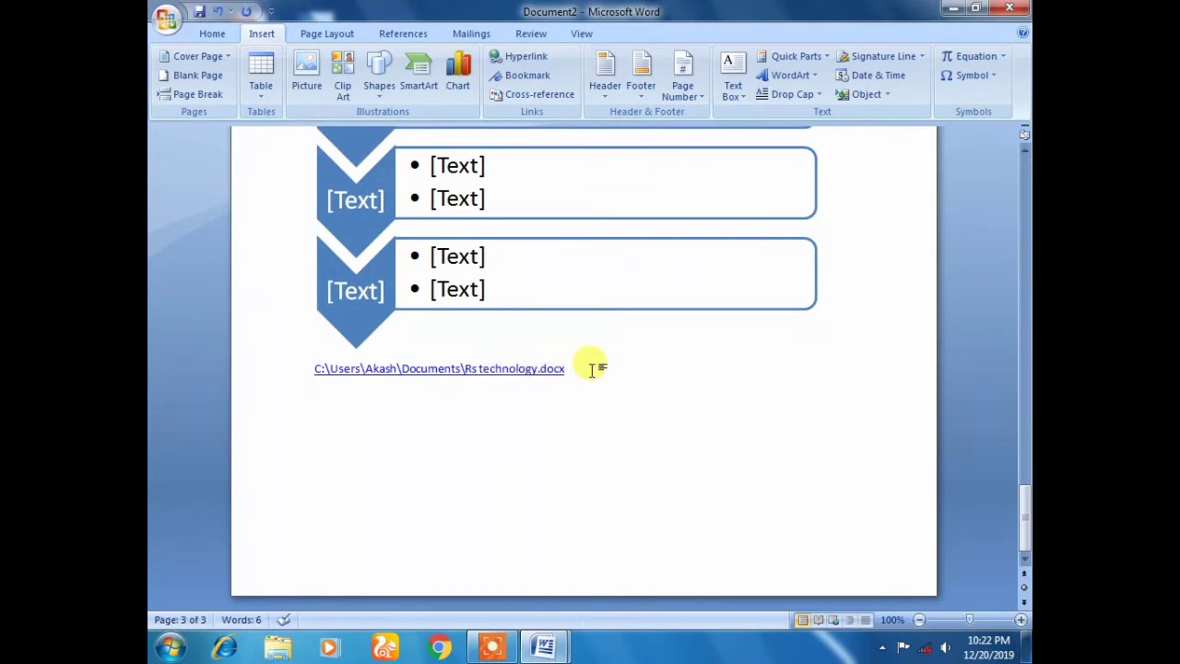
ctrl+click(537, 373)
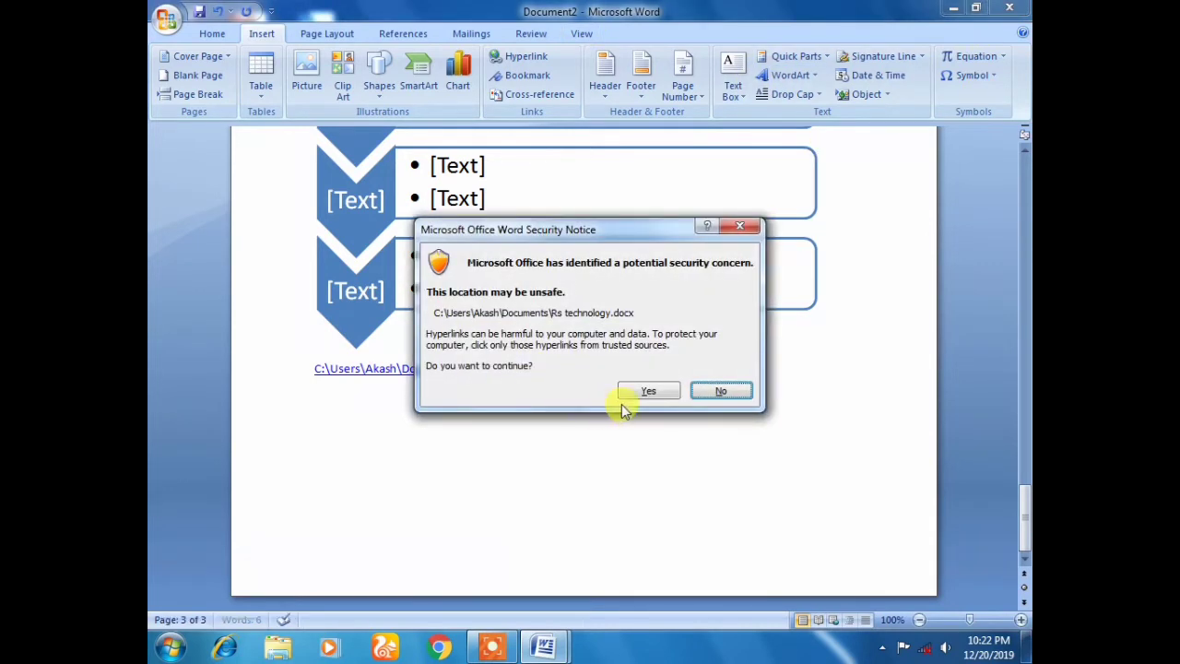
click(650, 392)
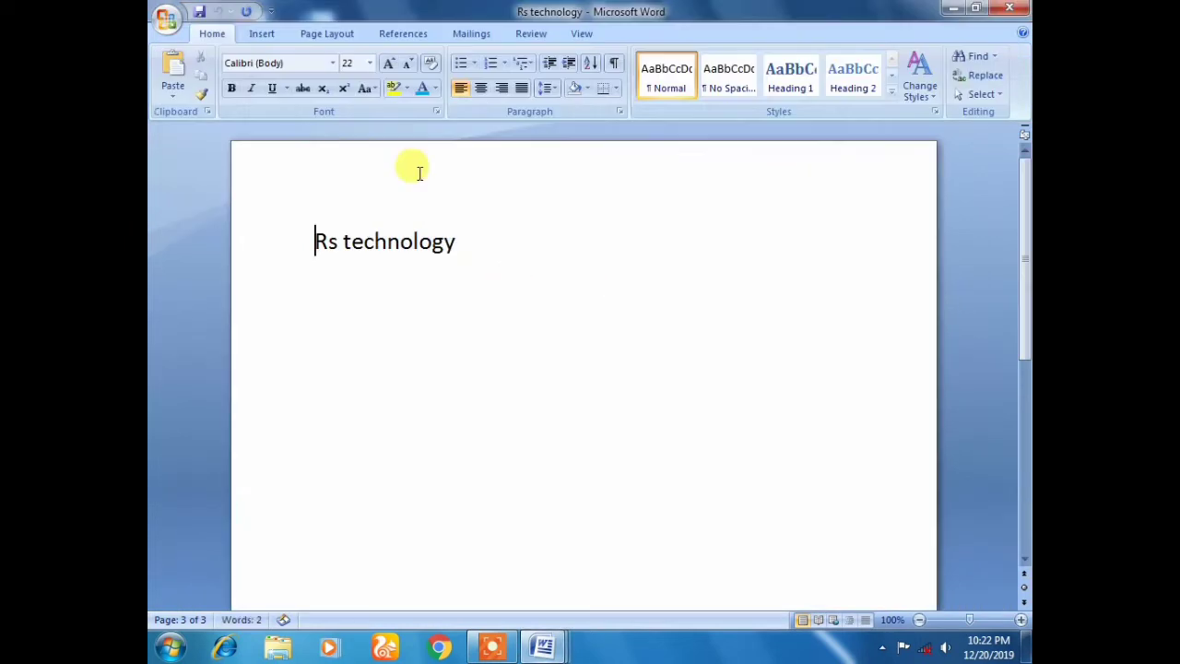
click(1010, 9)
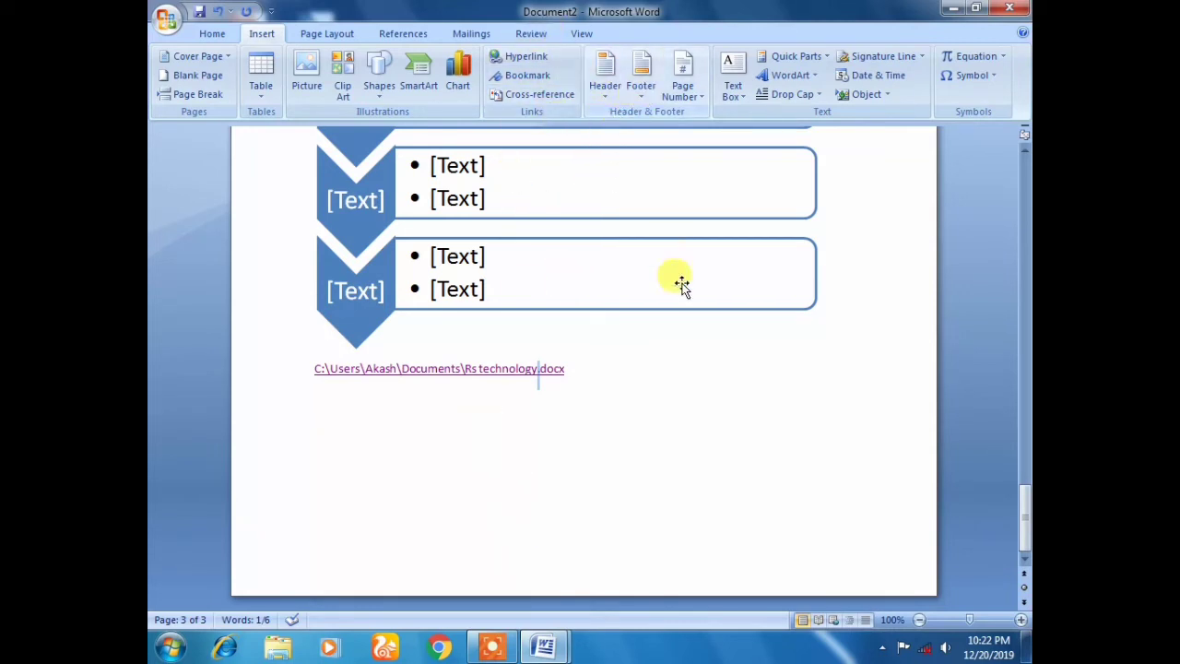
scroll(674, 284, up, 3)
scroll(671, 288, up, 1)
scroll(666, 288, down, 4)
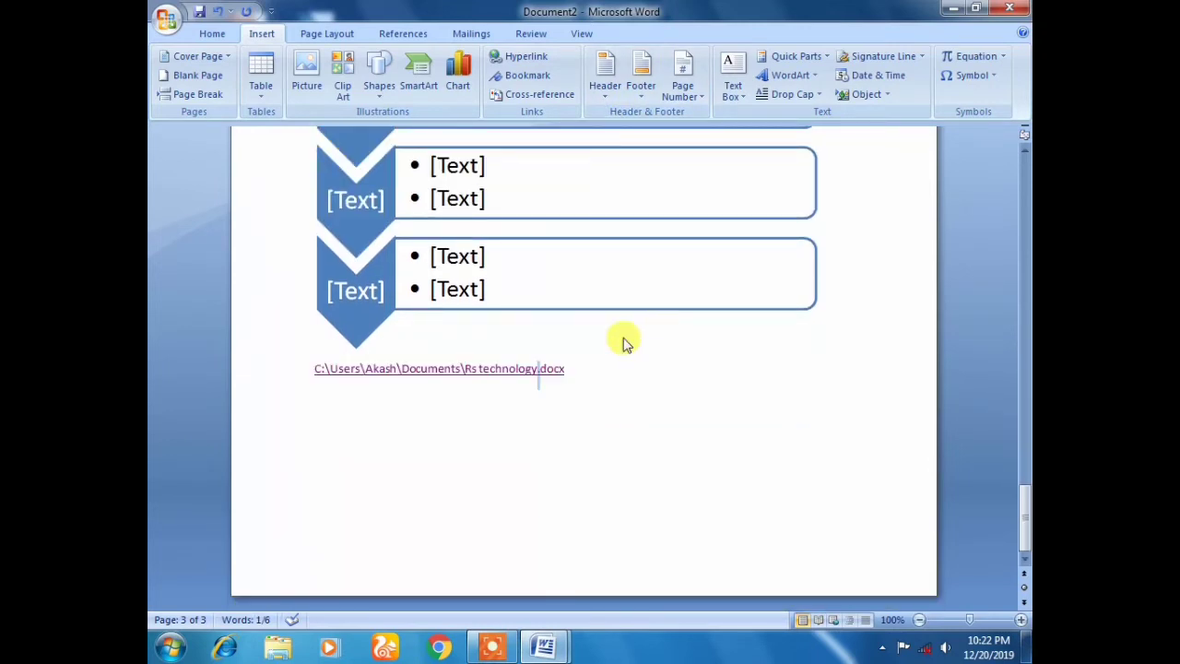
Add the built-in Alphabet header showing the '[Type the document title]' placeholder.
click(596, 360)
click(601, 365)
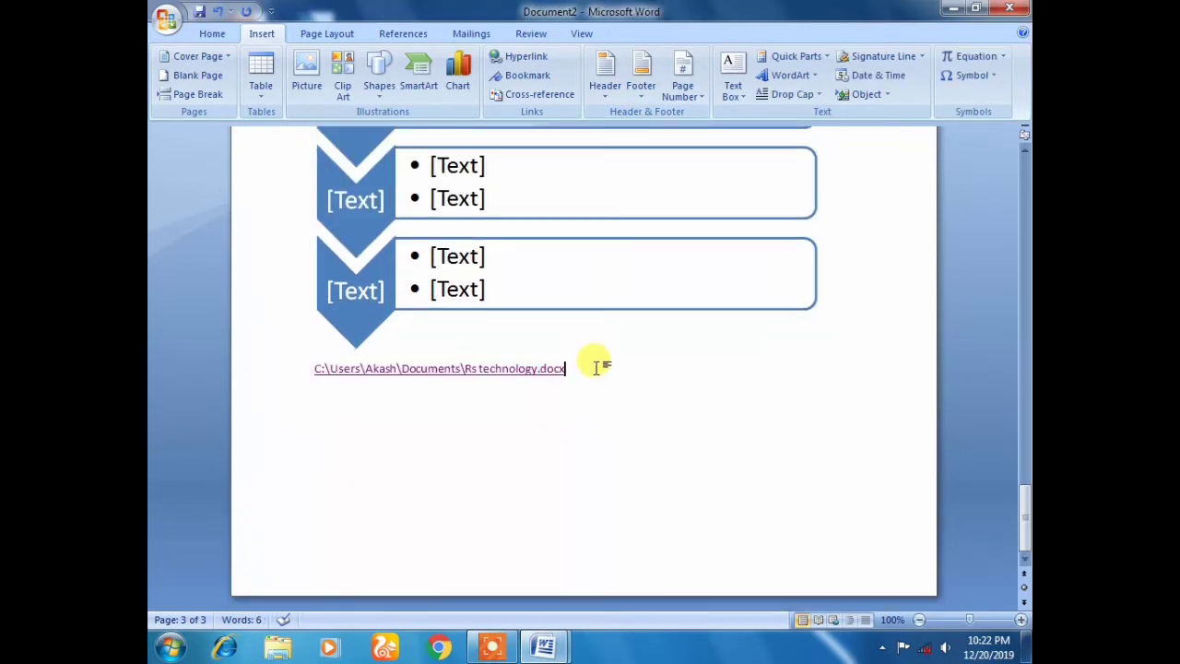
click(605, 81)
scroll(711, 387, down, 3)
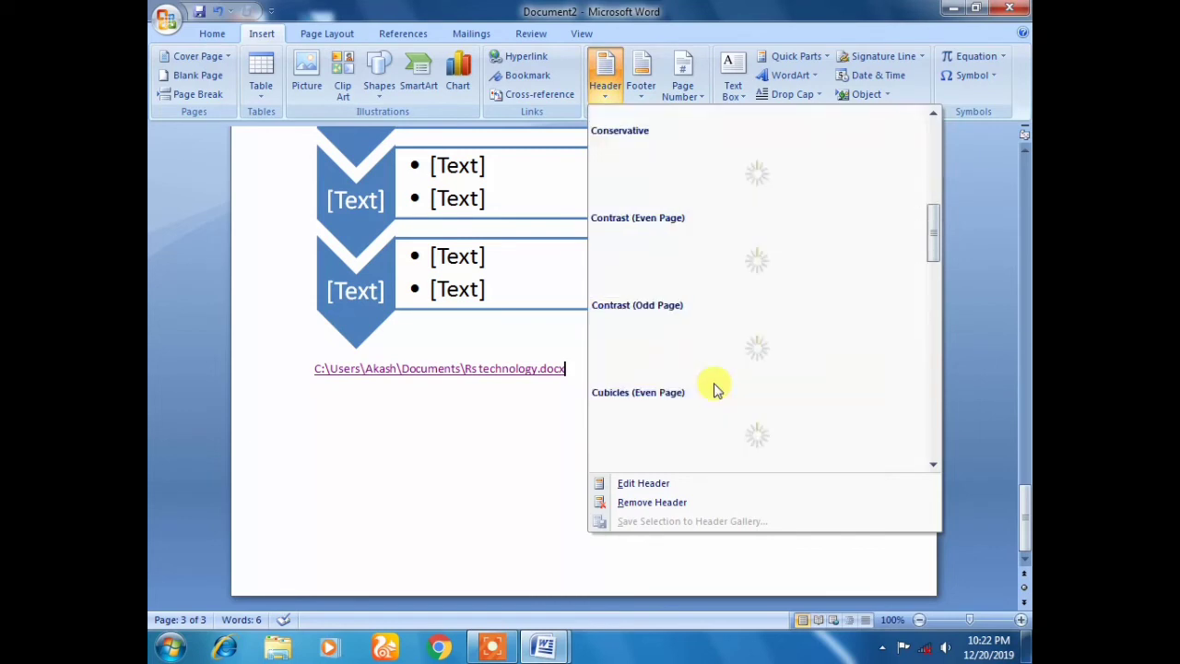
scroll(729, 400, down, 3)
scroll(750, 325, up, 6)
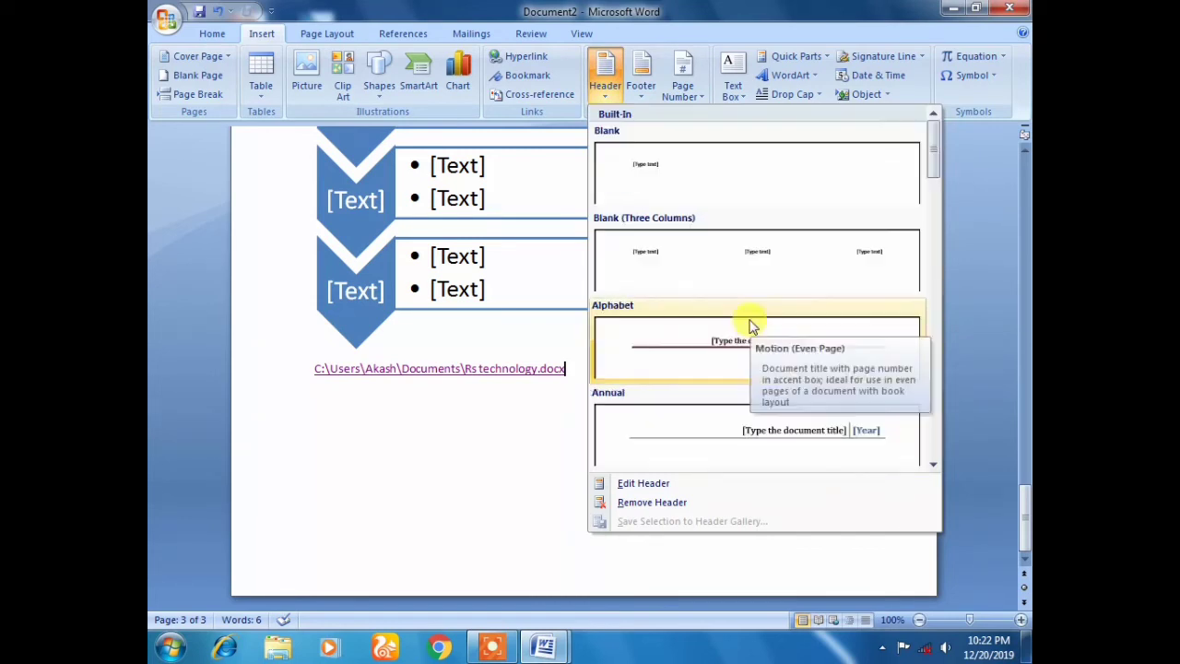
click(707, 343)
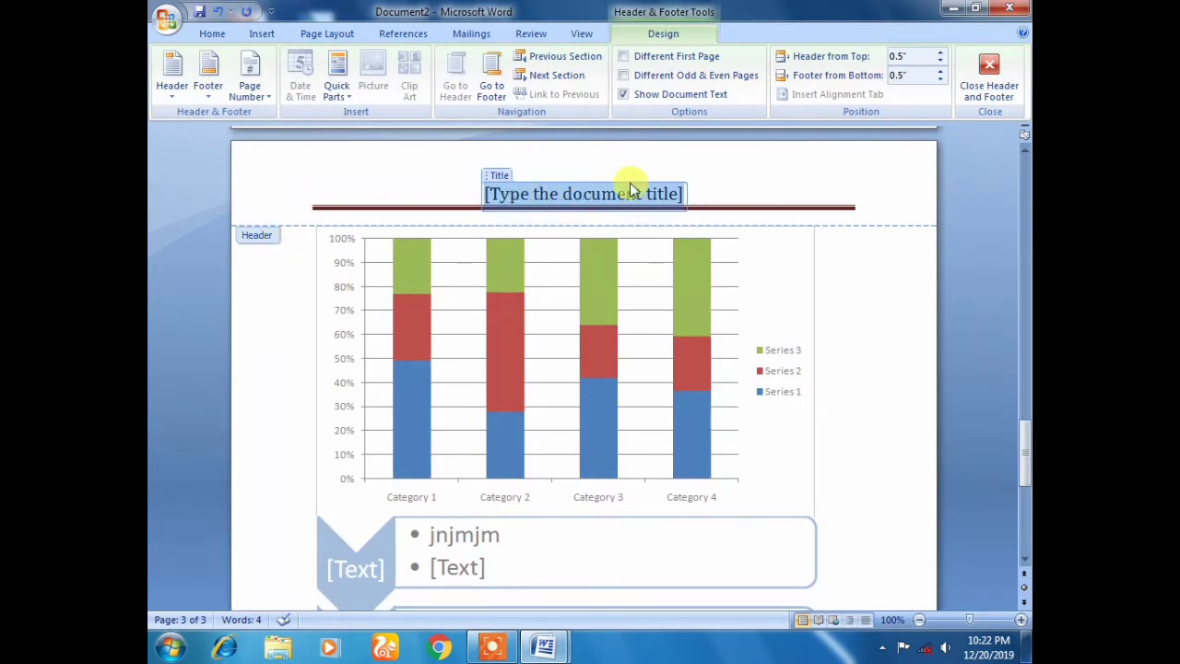
click(260, 34)
click(643, 93)
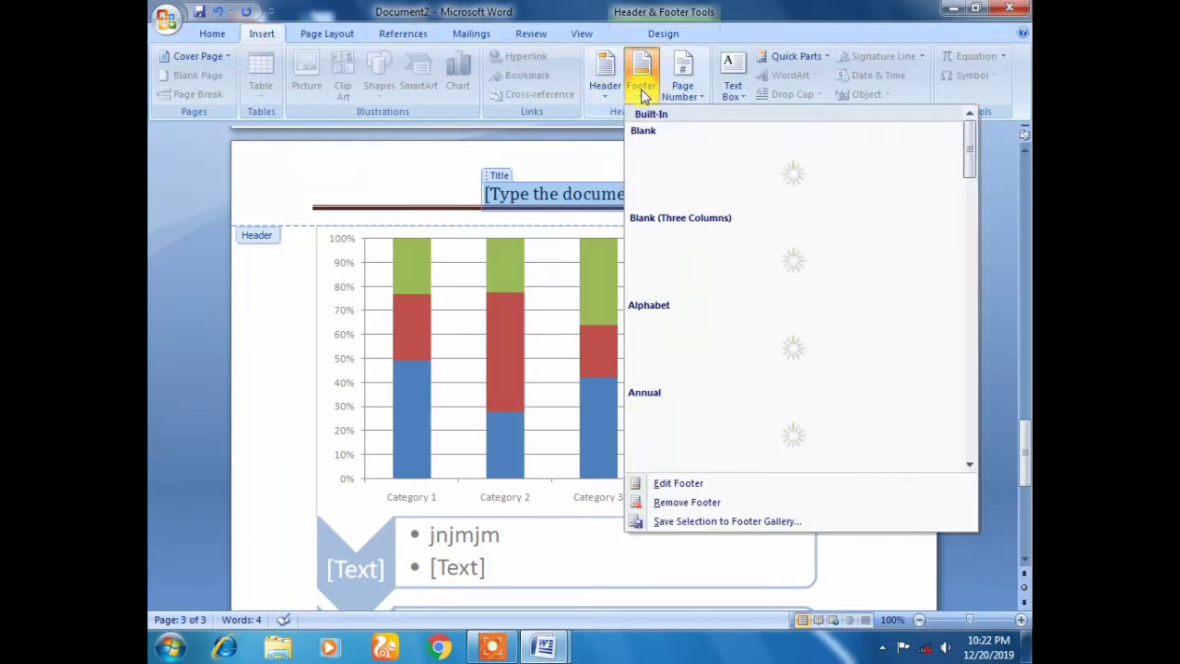
click(646, 95)
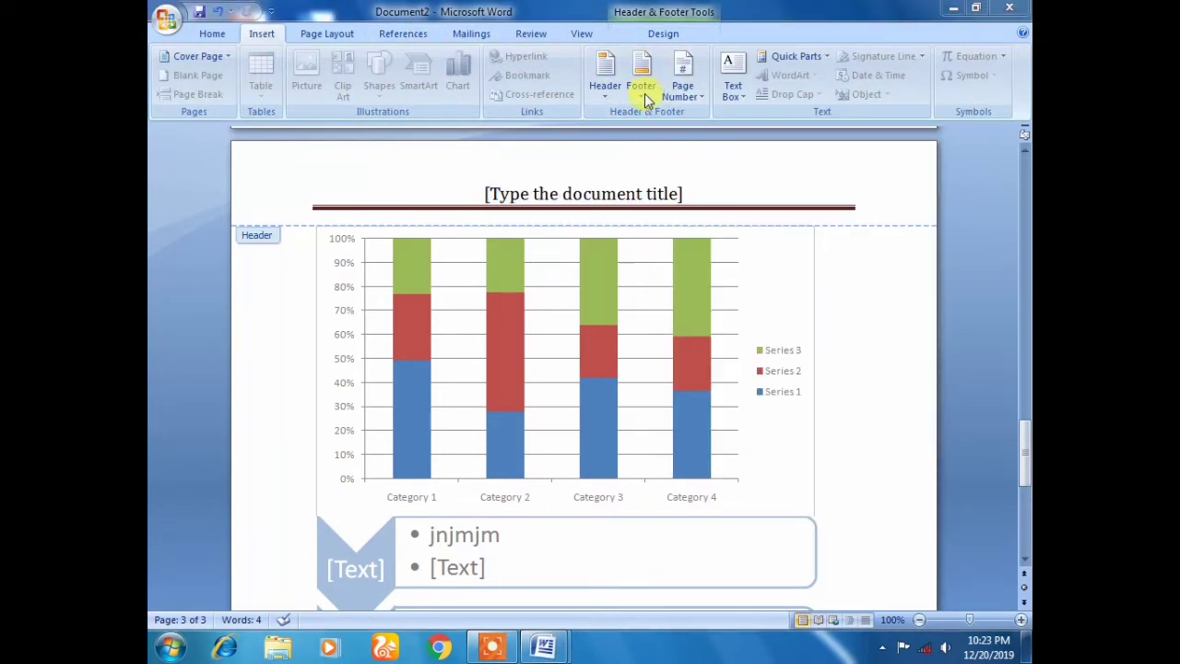
click(642, 92)
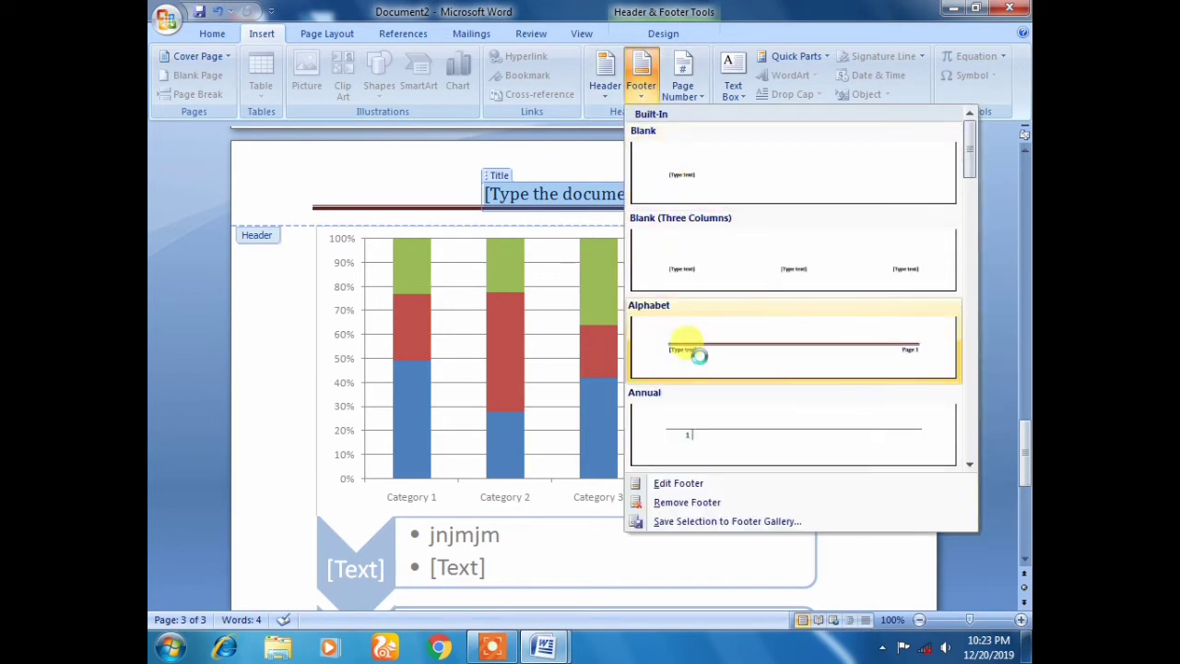
scroll(696, 351, down, 3)
scroll(707, 351, down, 2)
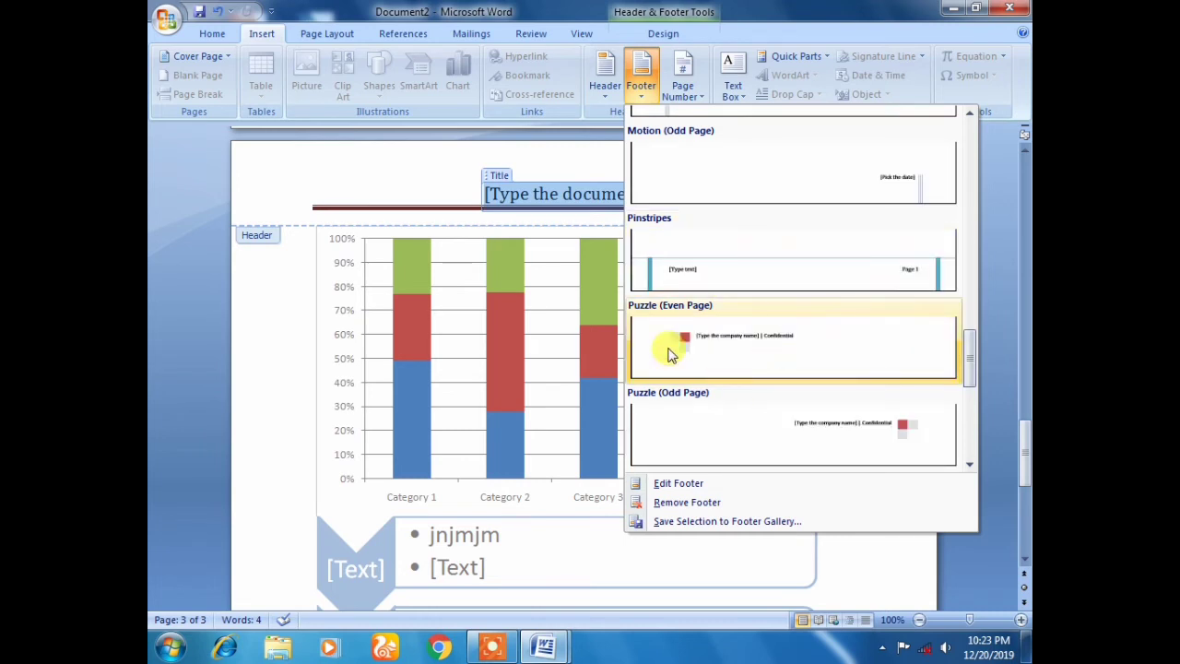
click(614, 570)
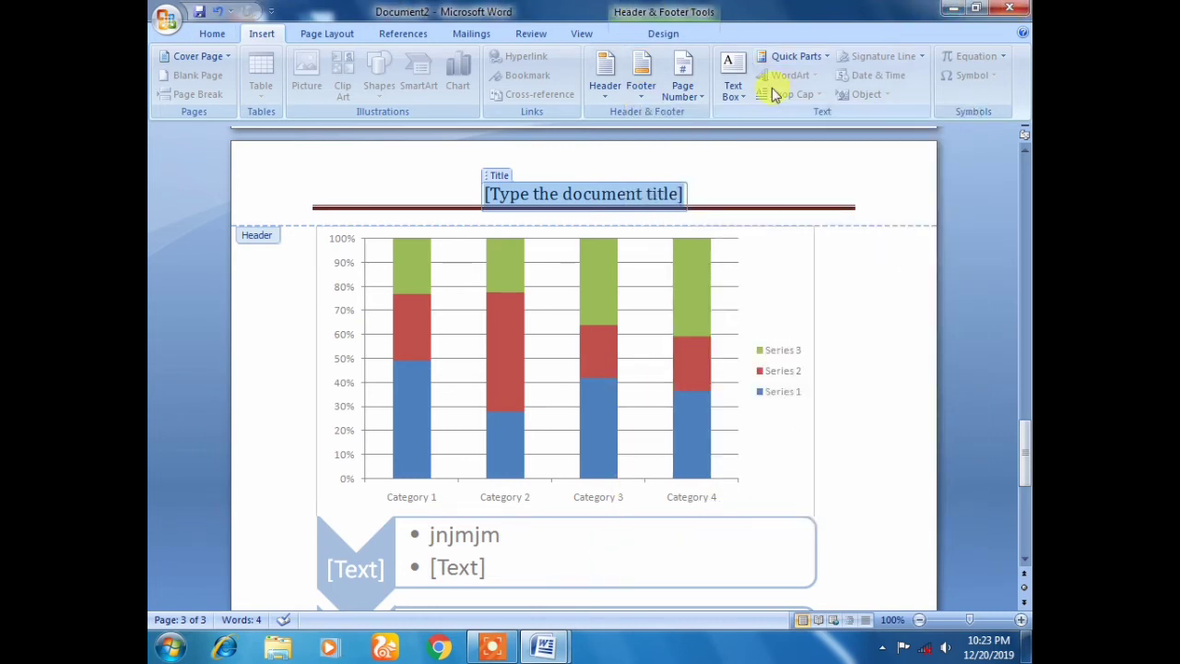
Add Plain Number 1 page numbers at the top of every page.
scroll(728, 309, down, 5)
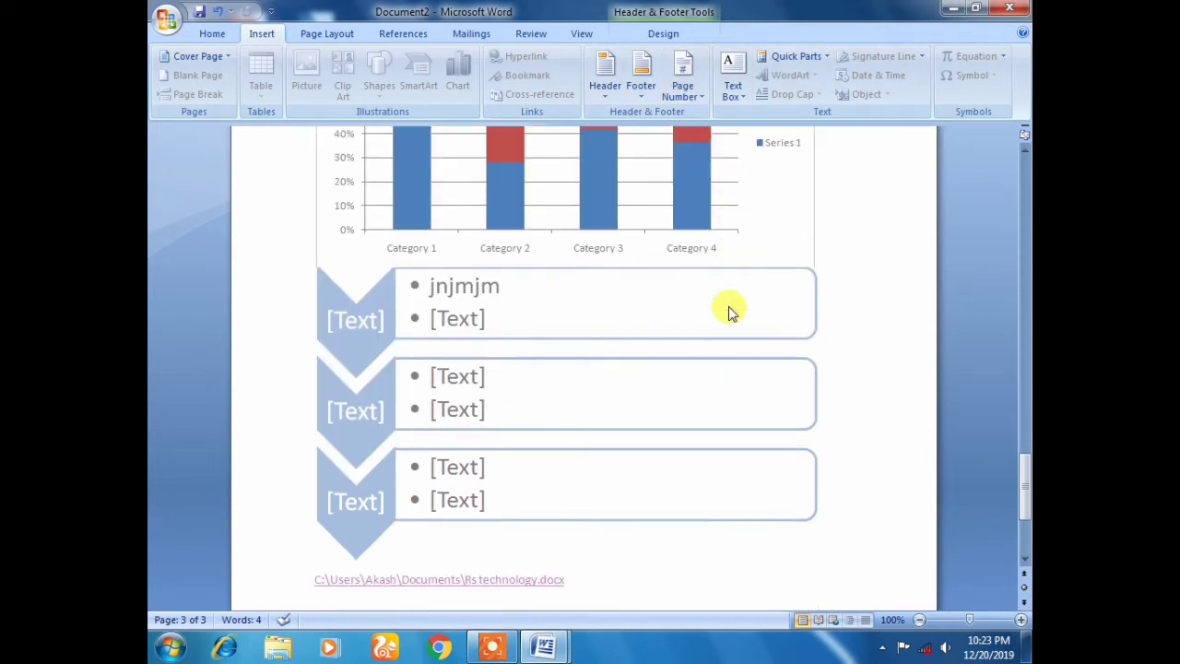
scroll(726, 304, down, 3)
scroll(719, 294, up, 3)
scroll(718, 288, up, 3)
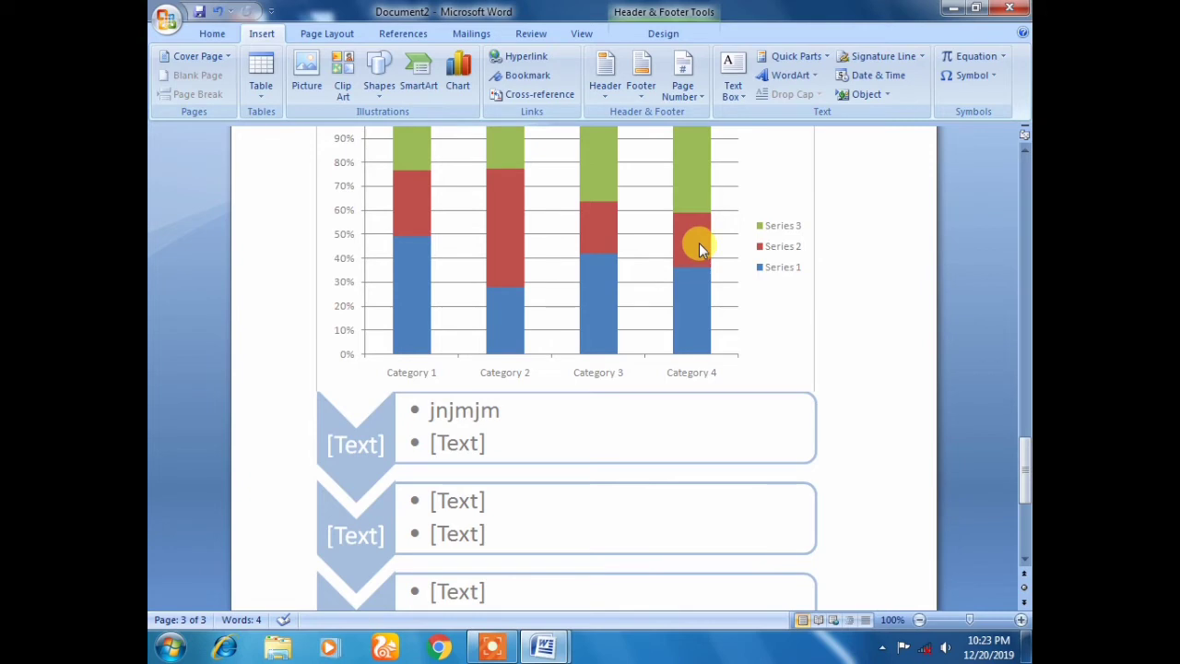
click(701, 91)
mouse_move(717, 115)
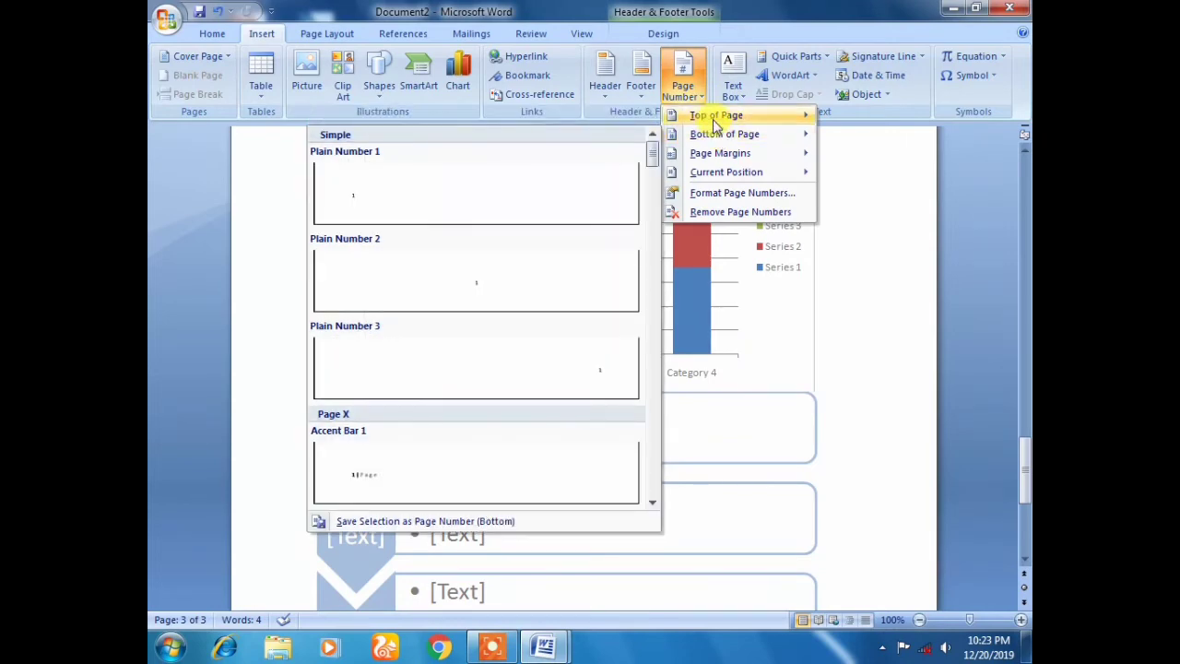
click(522, 166)
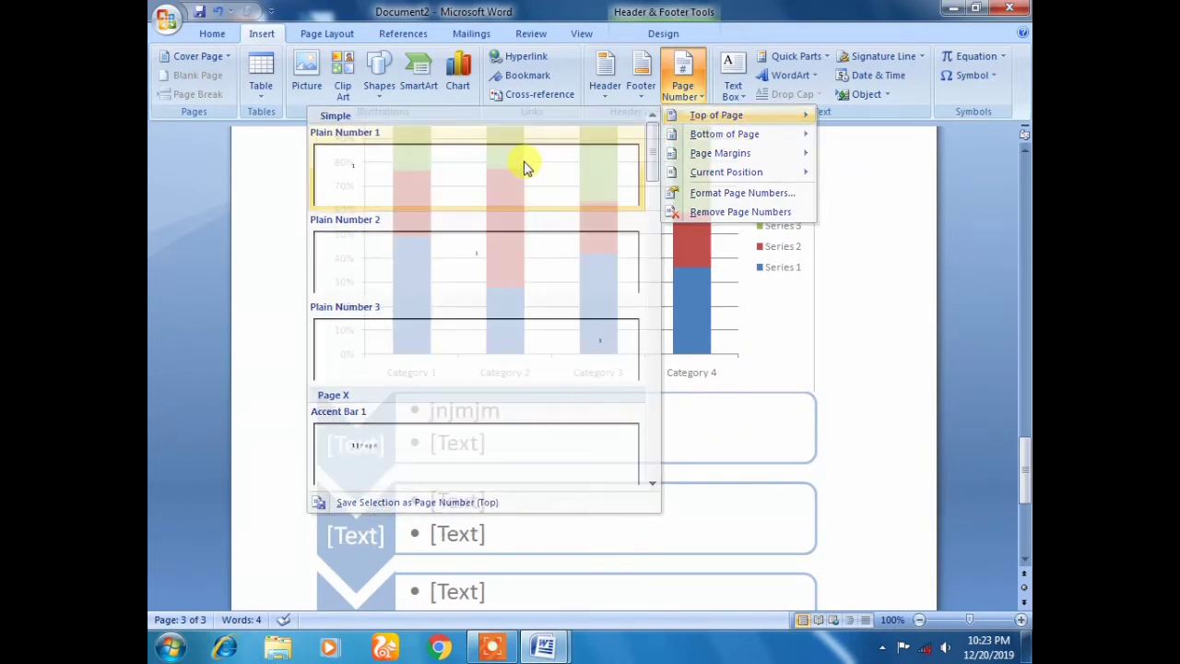
scroll(599, 198, up, 4)
scroll(599, 194, up, 4)
scroll(601, 189, up, 4)
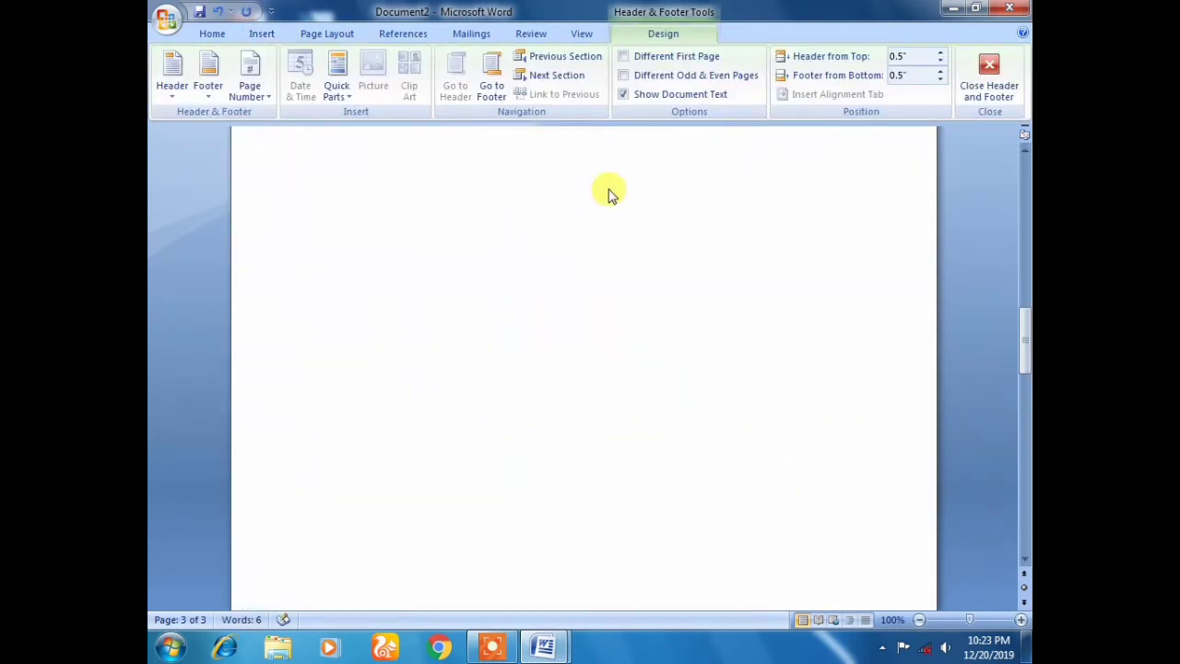
scroll(609, 184, down, 8)
scroll(610, 182, up, 4)
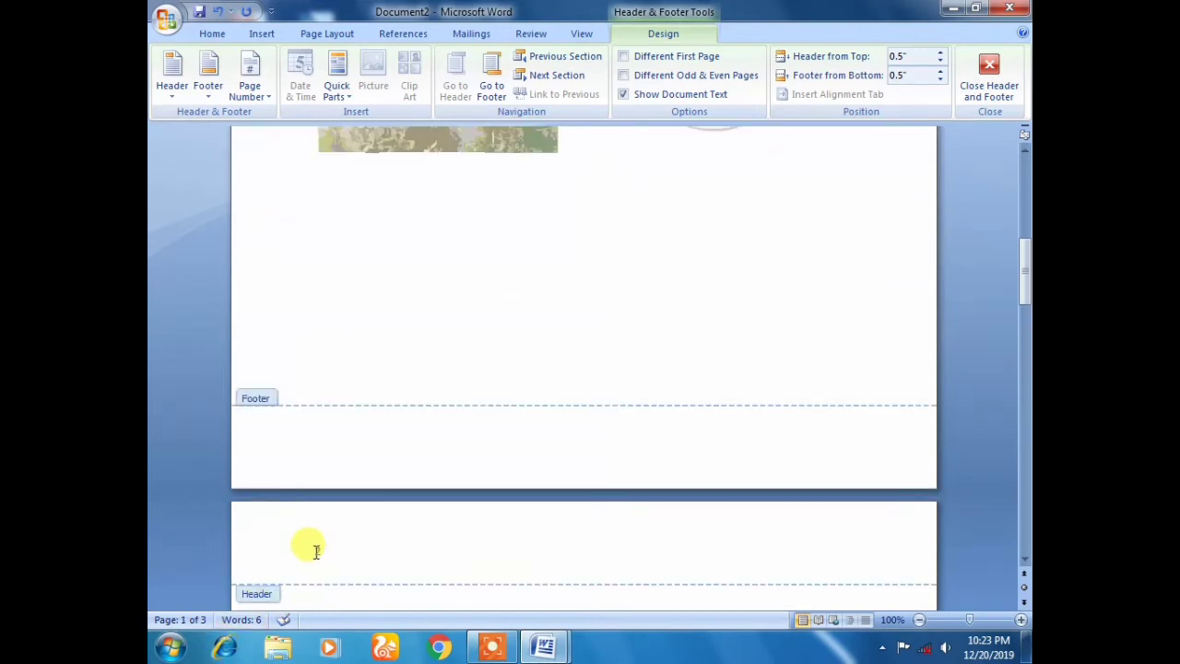
scroll(318, 544, up, 6)
scroll(311, 526, up, 2)
scroll(310, 522, up, 1)
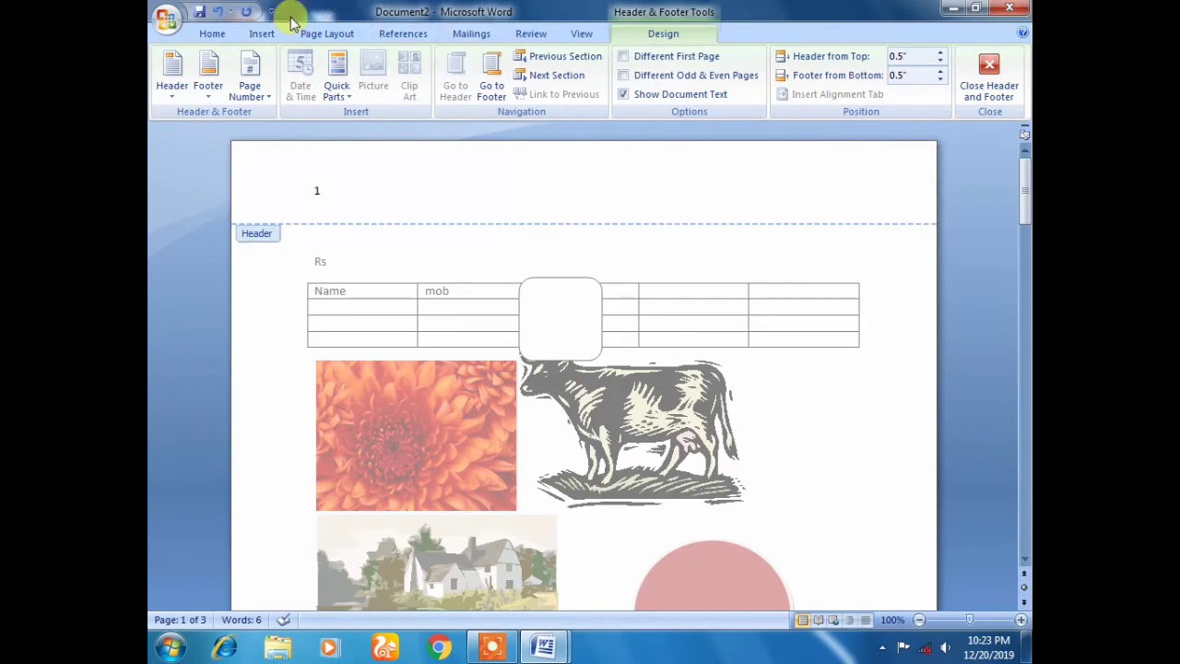
Leave the header and insert a page break inside the file-path link, creating page 4.
click(267, 34)
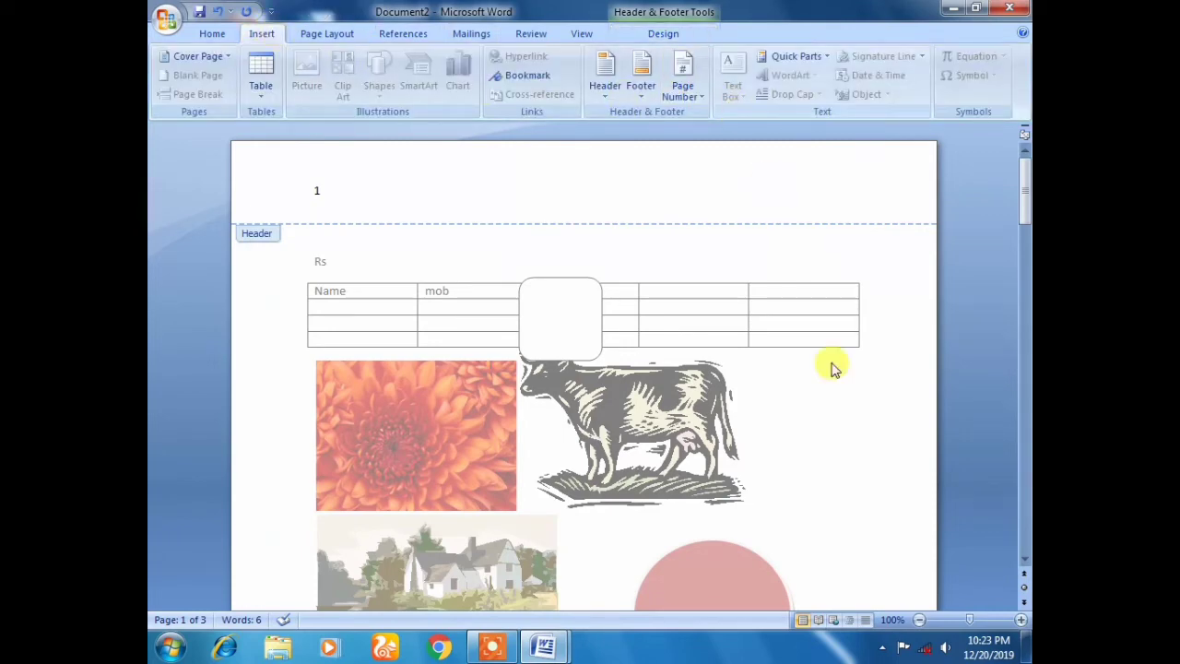
scroll(812, 374, down, 3)
scroll(788, 374, down, 5)
scroll(765, 383, down, 5)
scroll(701, 452, down, 2)
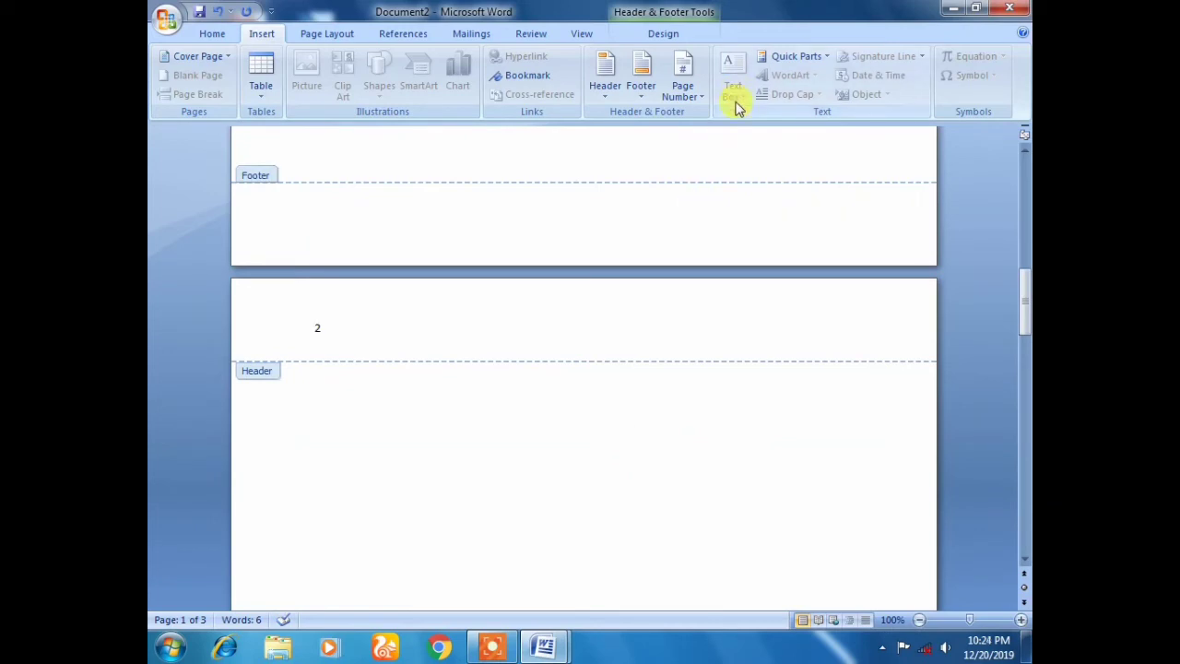
scroll(645, 459, down, 3)
double_click(548, 455)
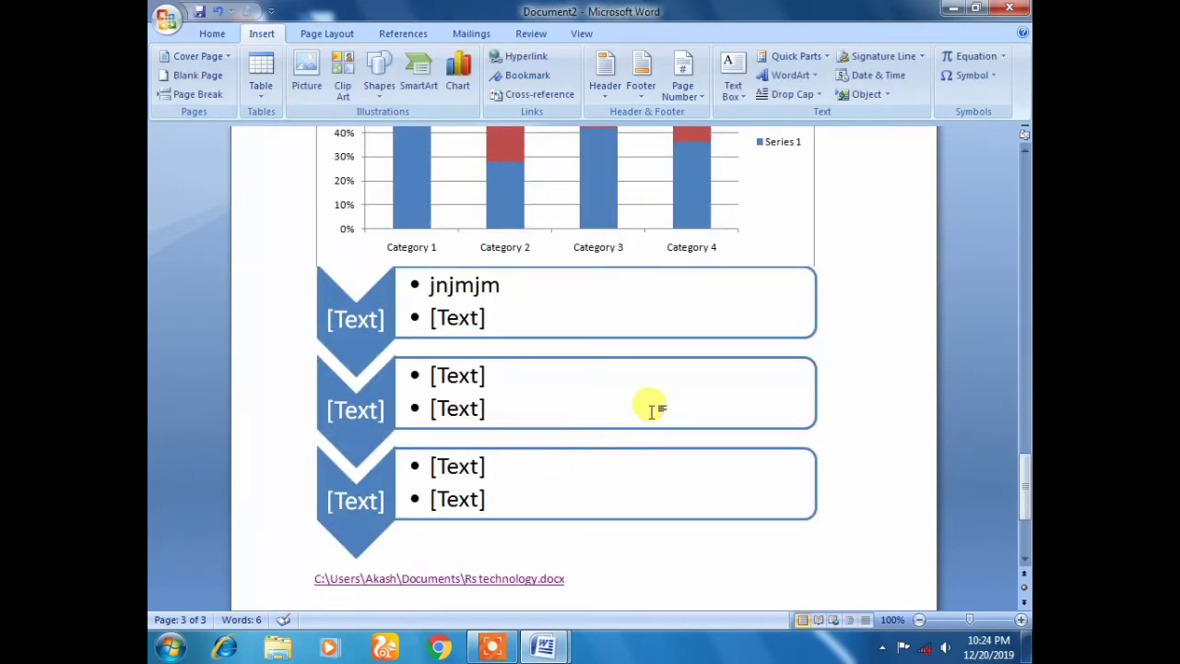
scroll(653, 403, down, 4)
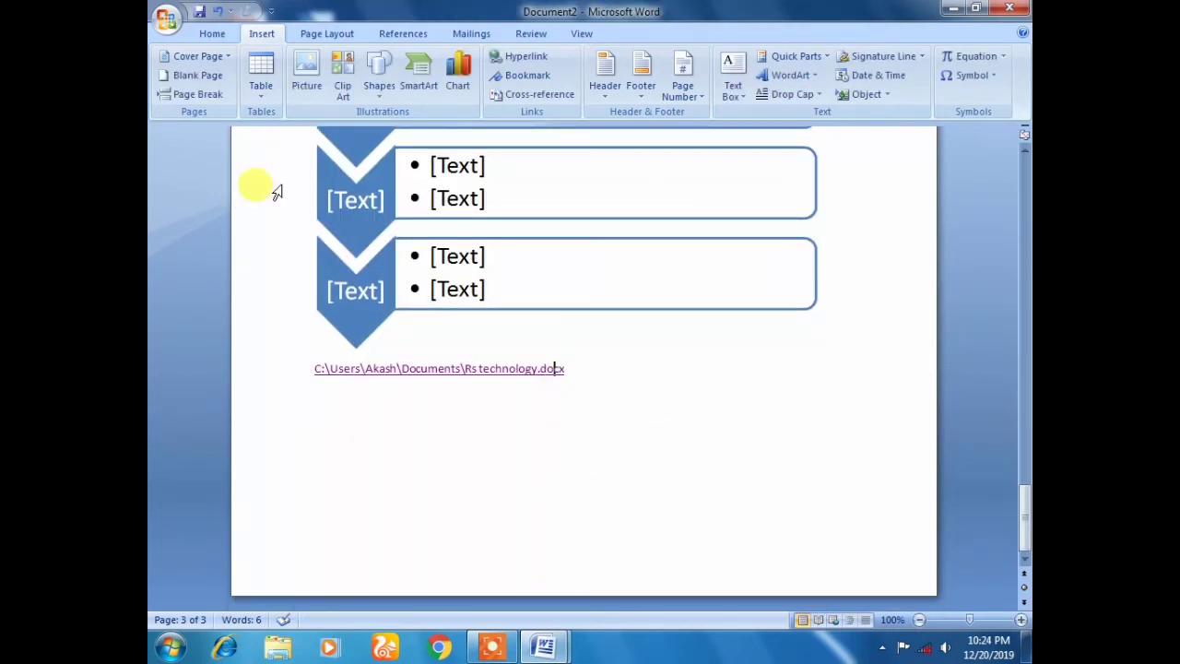
click(195, 94)
scroll(711, 418, down, 2)
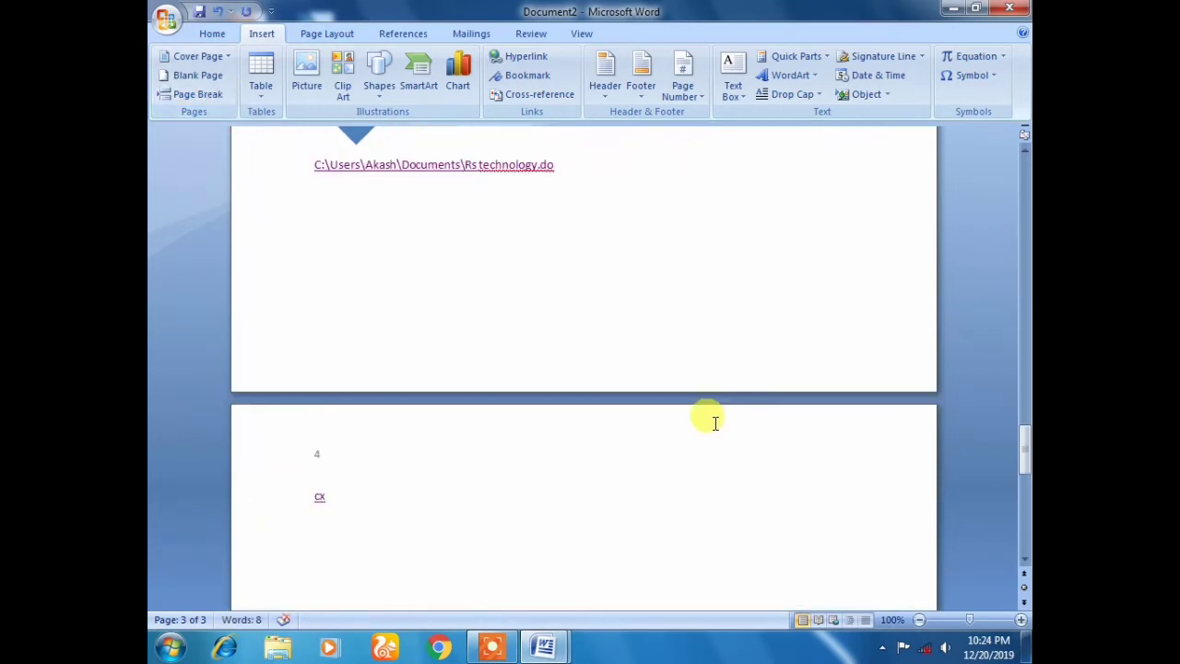
scroll(409, 492, down, 2)
Insert an Austere Quote text box on page 4 and type short sample text into it.
click(733, 92)
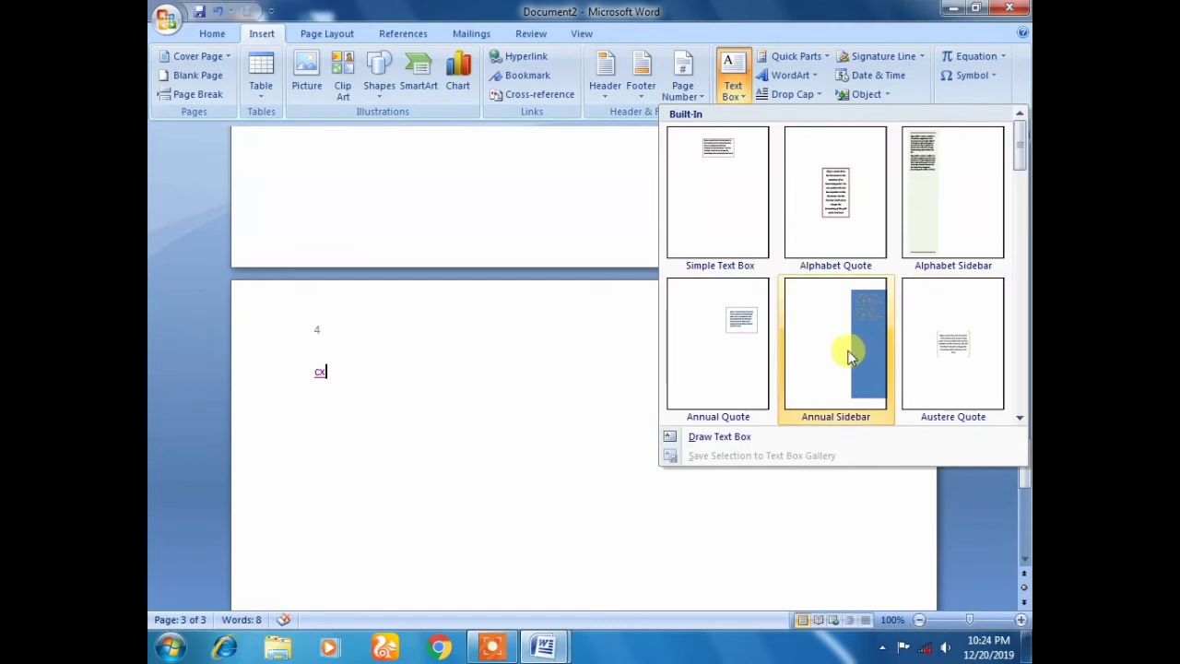
click(941, 343)
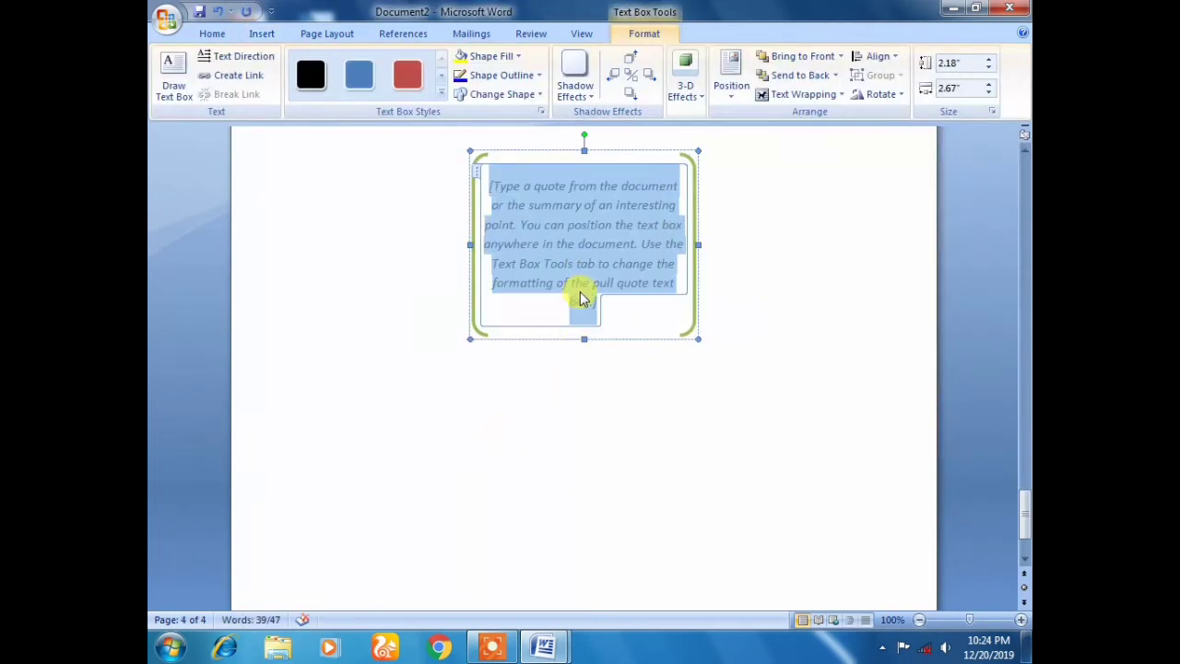
text(hjkjkhjkhjkh)
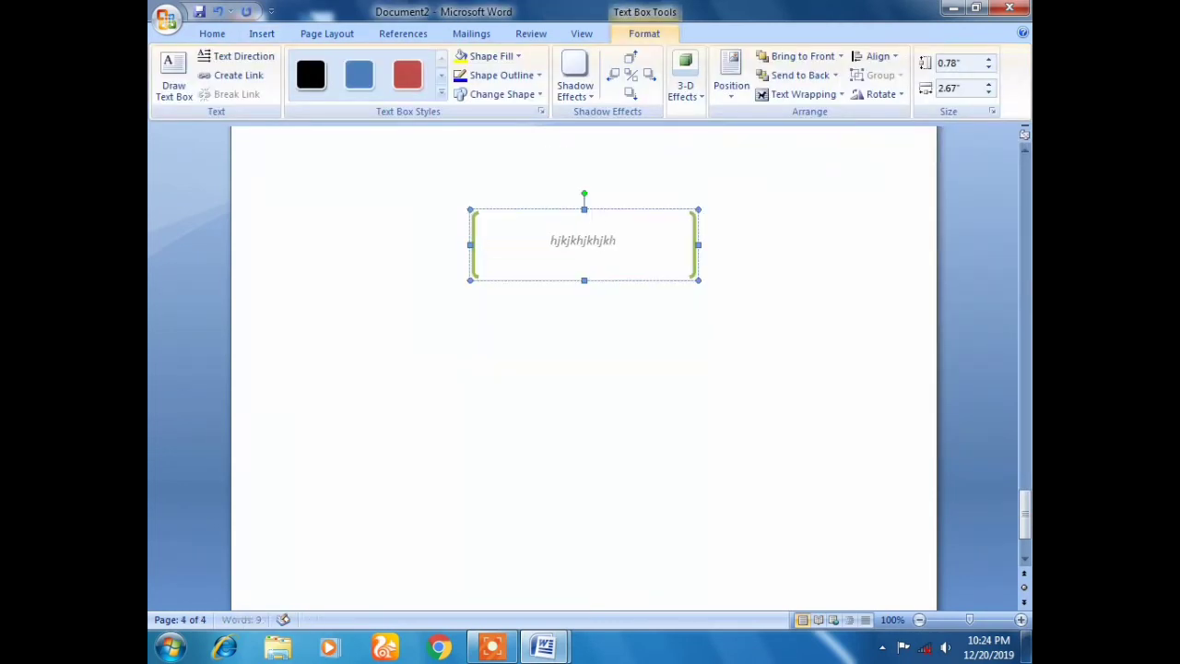
click(261, 33)
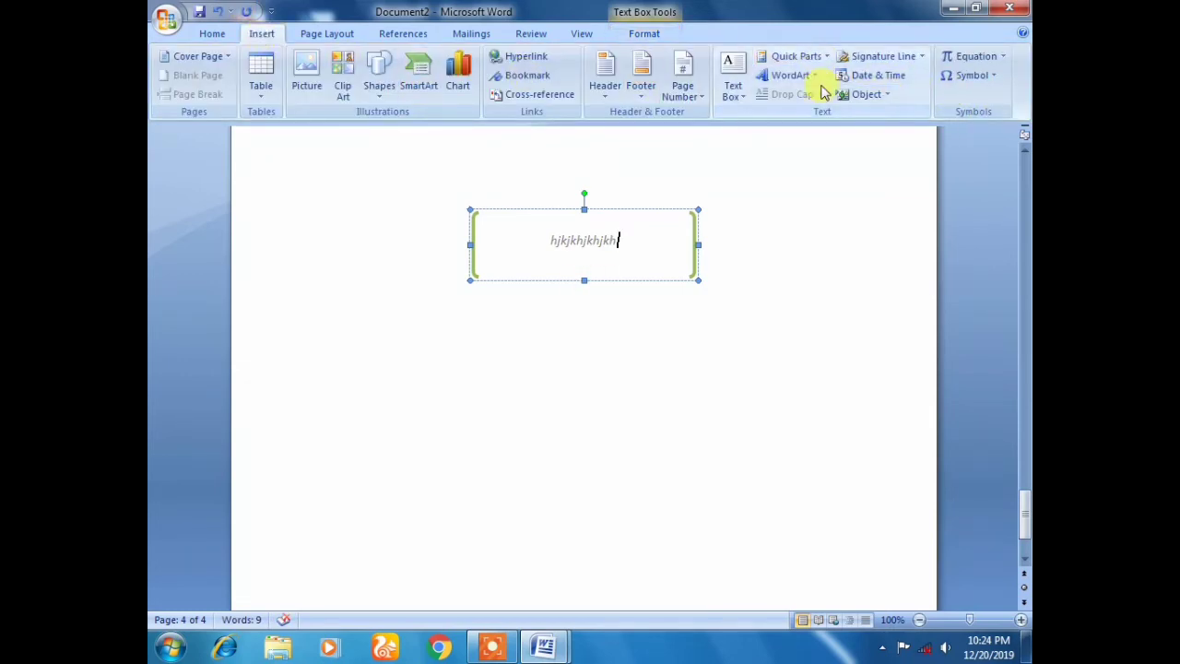
scroll(710, 424, up, 1)
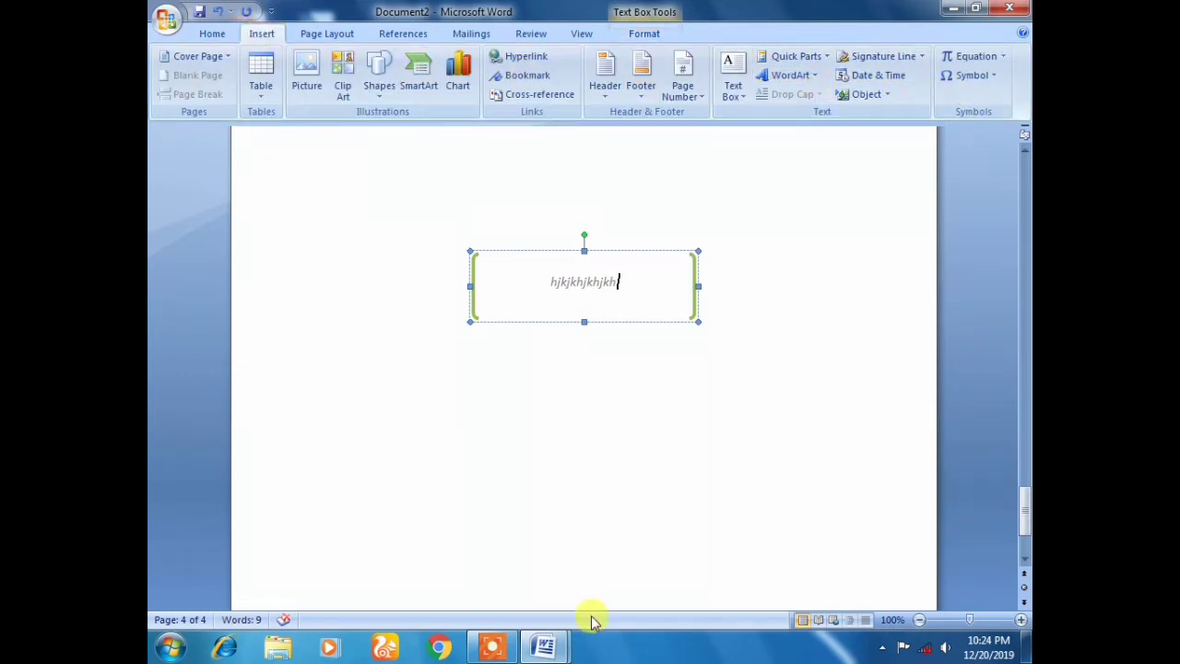
scroll(618, 563, up, 3)
scroll(673, 425, up, 1)
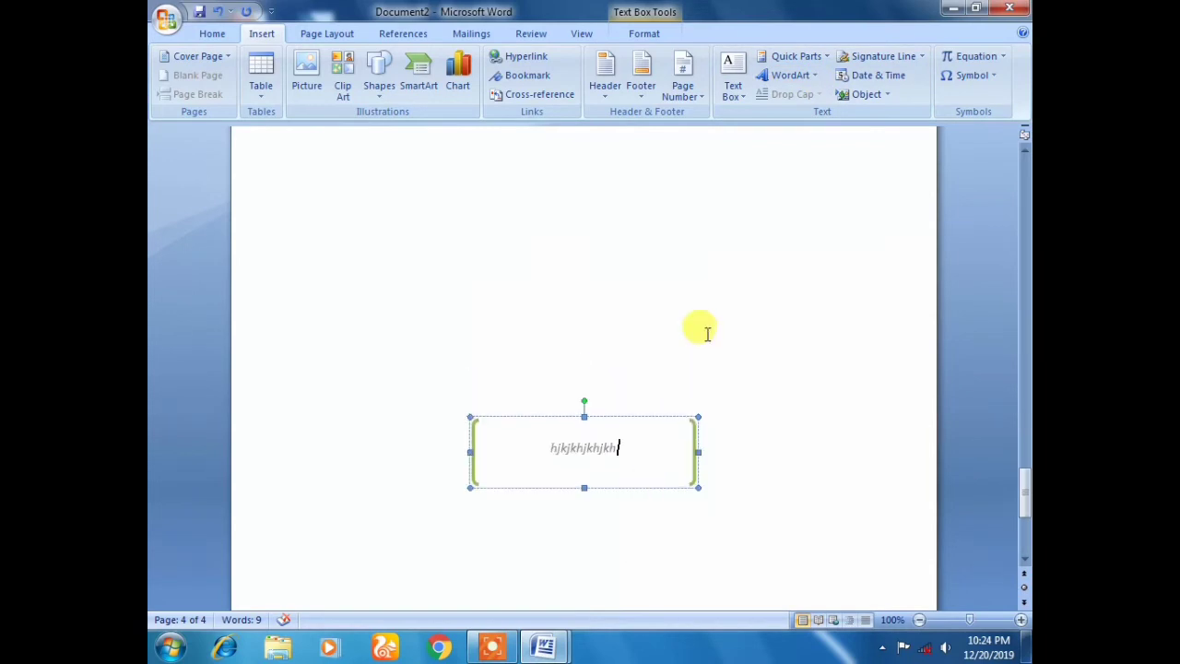
Add WordArt reading 'RS' inside the quote box and enlarge it to about 1.6" by 1.01".
click(795, 75)
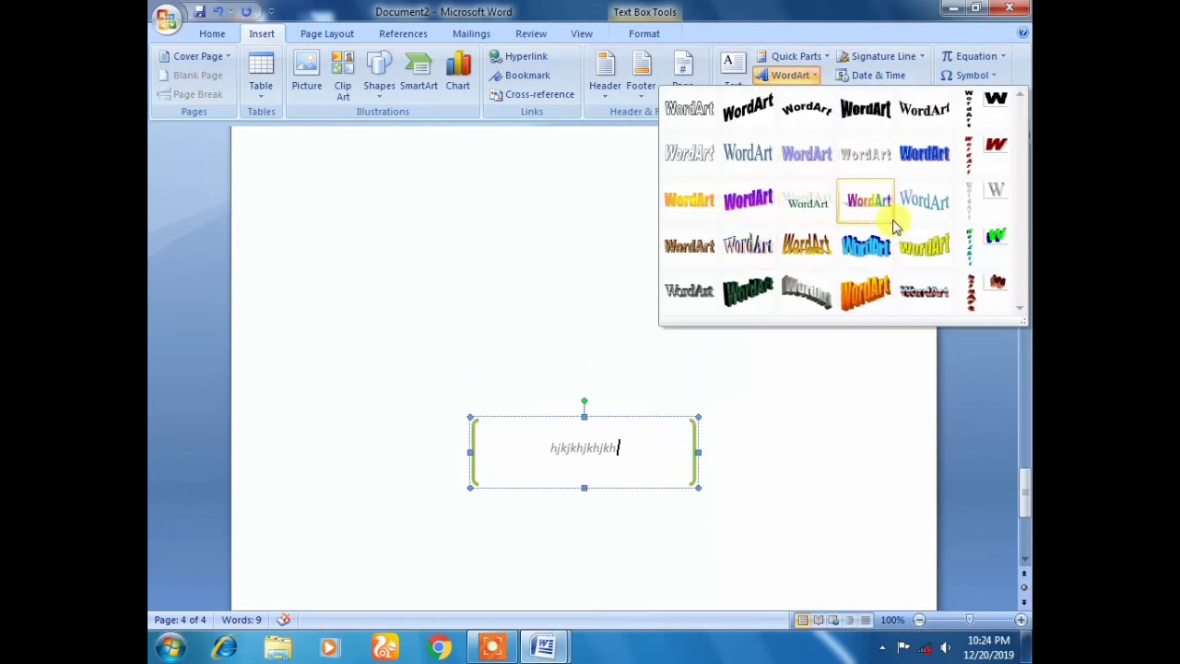
click(748, 201)
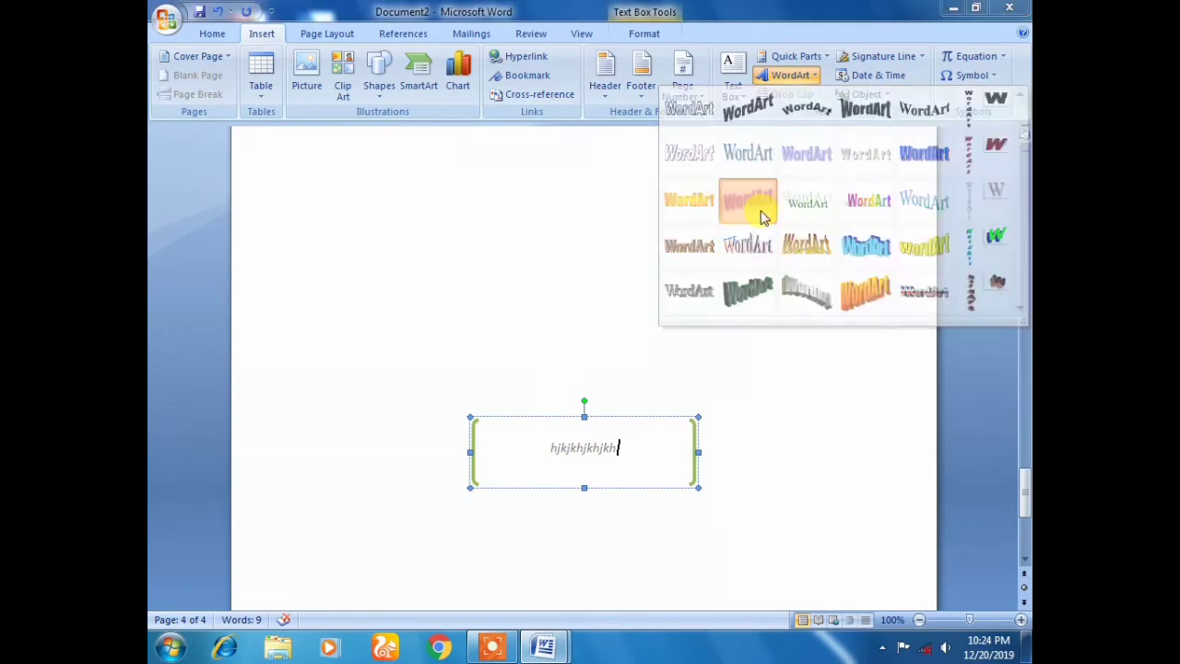
text(r)
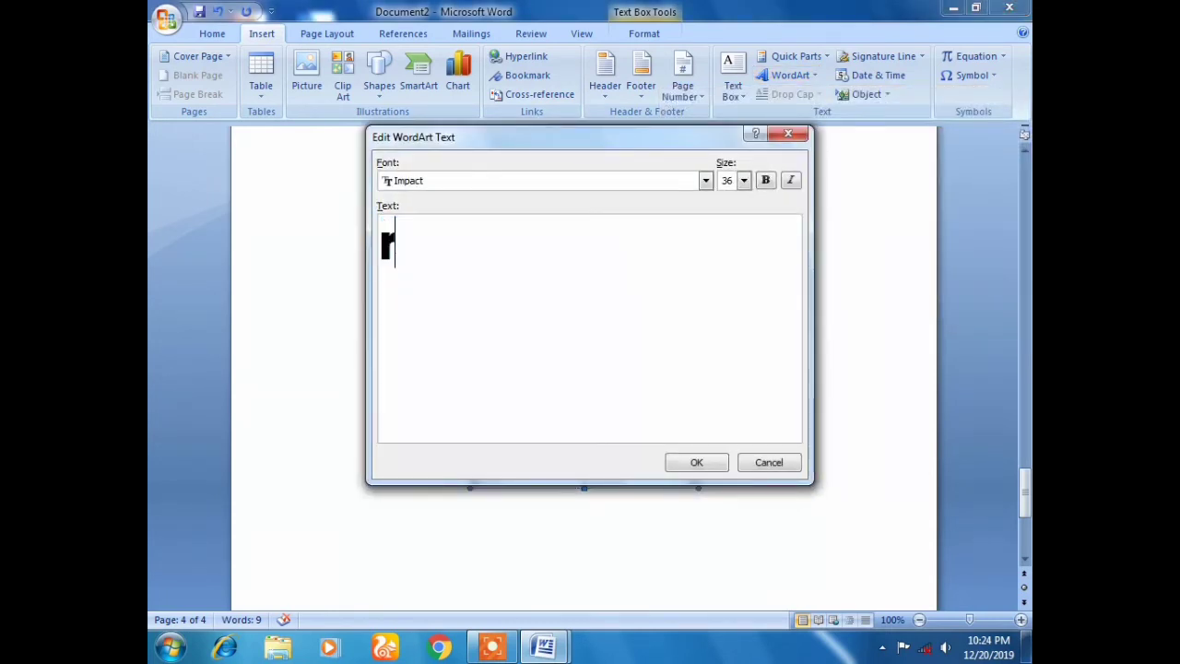
key(BackSpace)
key(BackSpace)
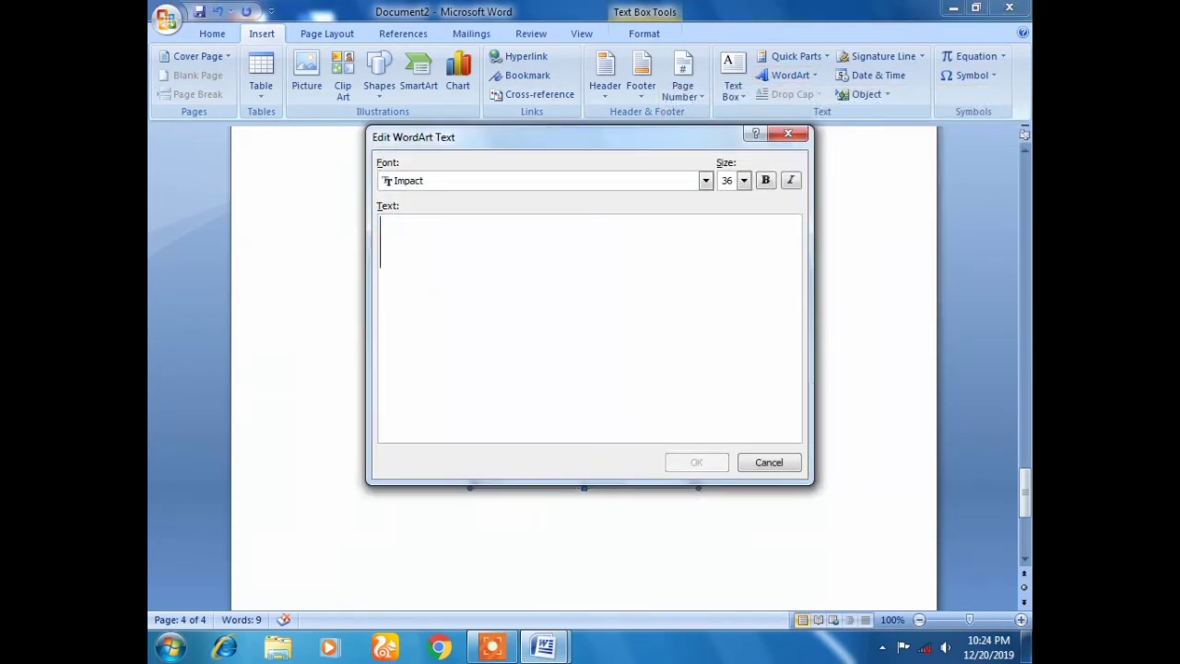
text(RS)
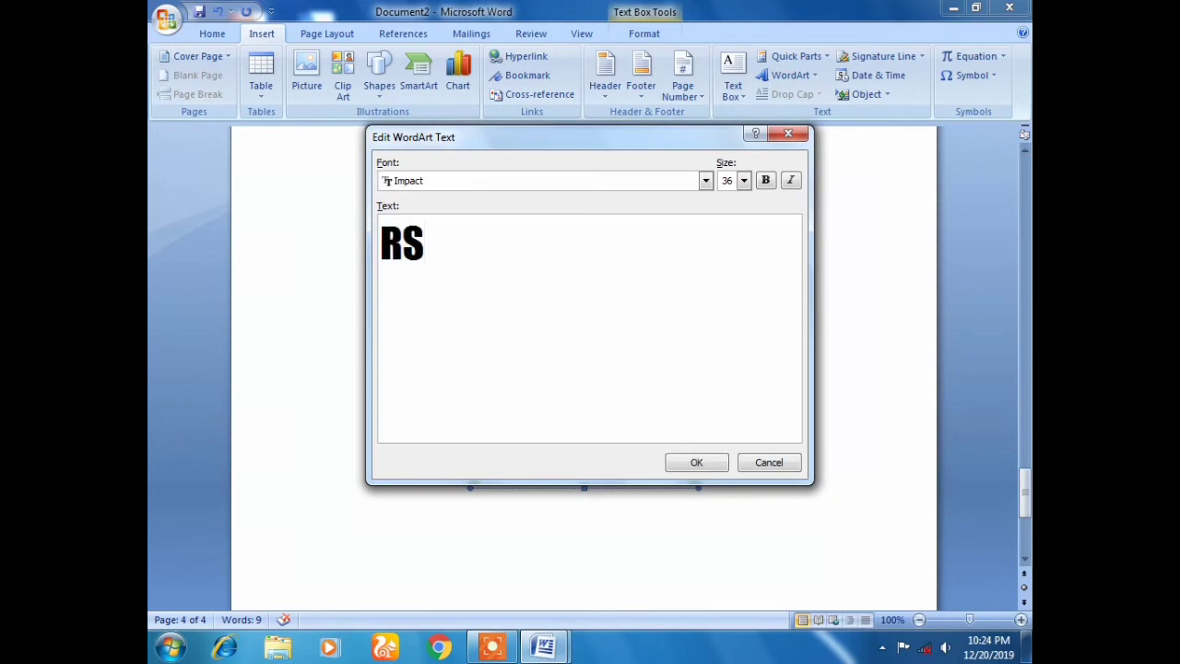
click(700, 465)
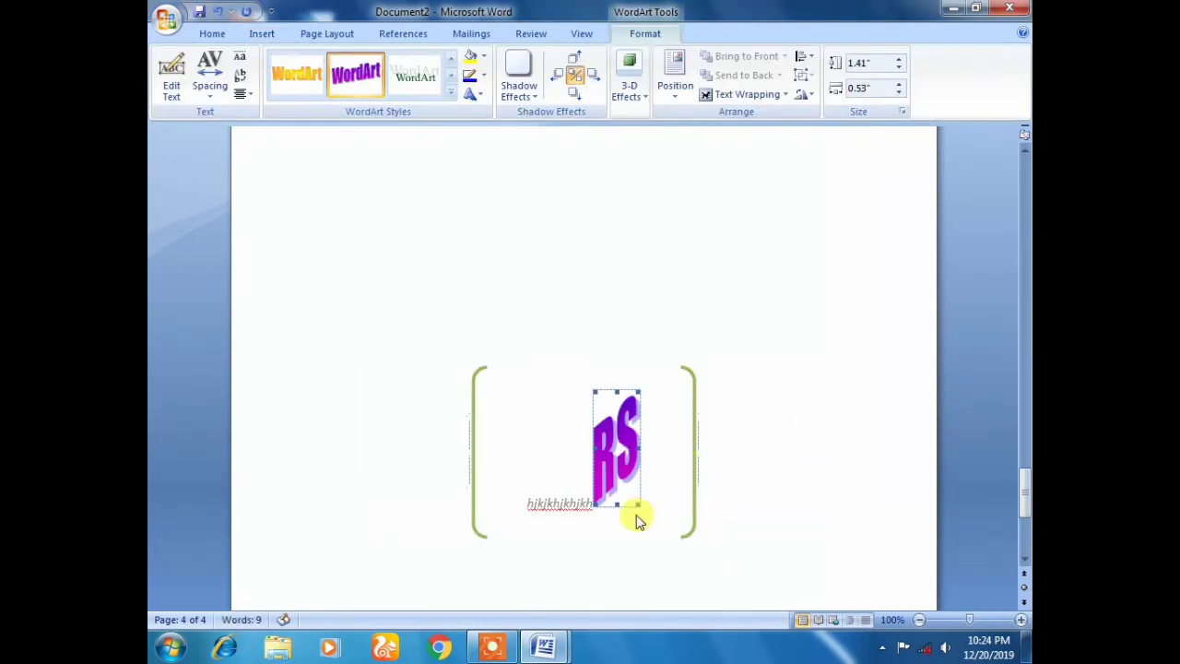
drag(637, 502, 677, 522)
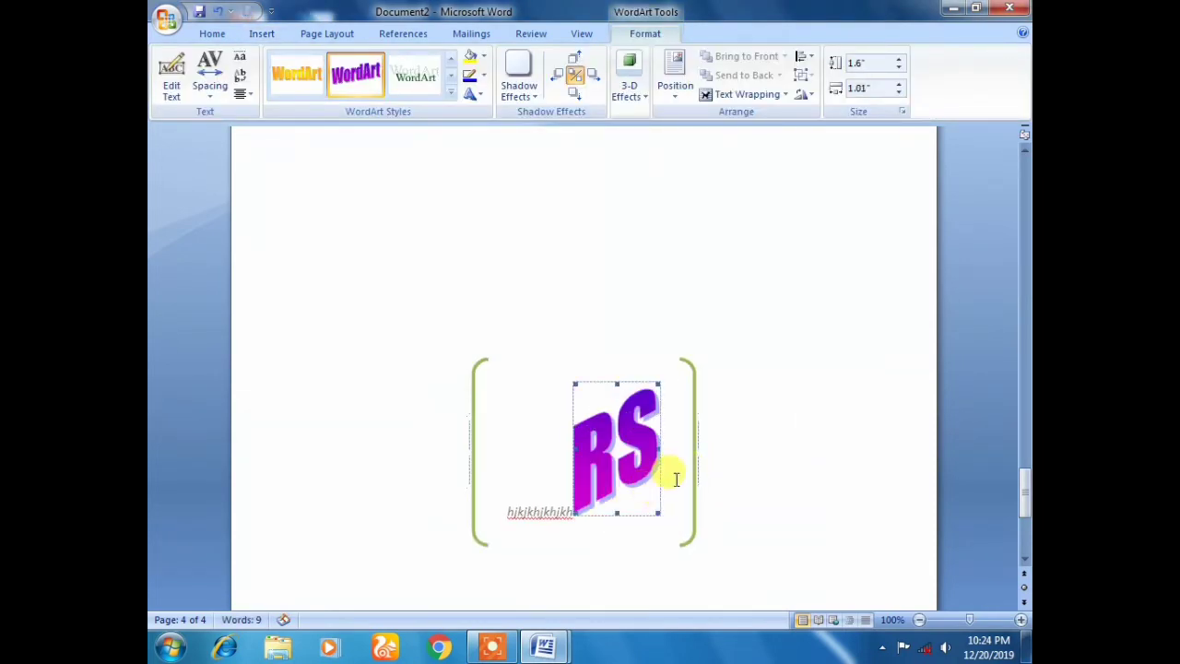
click(279, 33)
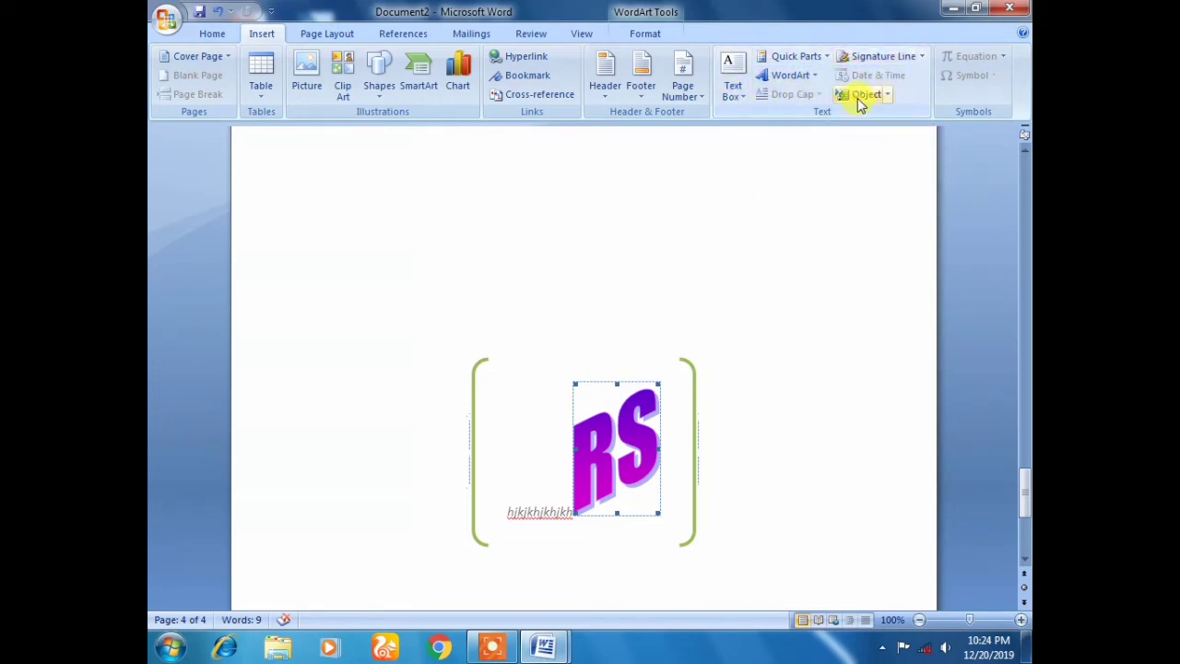
Insert the text of the Rs technology document at the top of page 4.
click(755, 259)
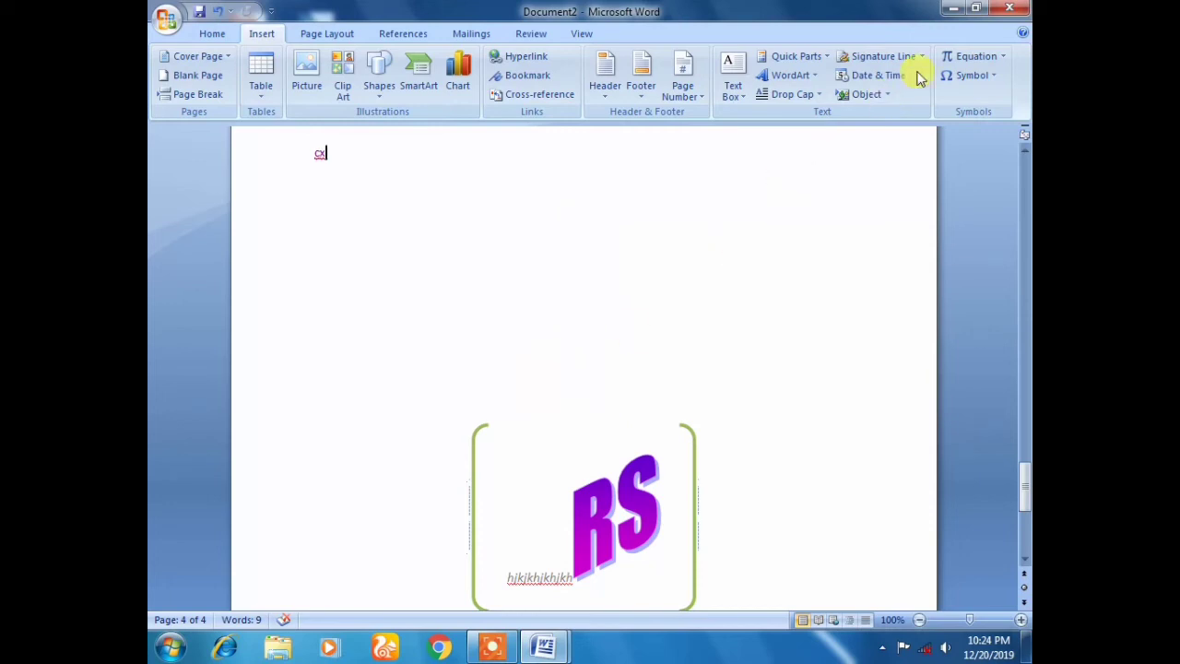
click(874, 96)
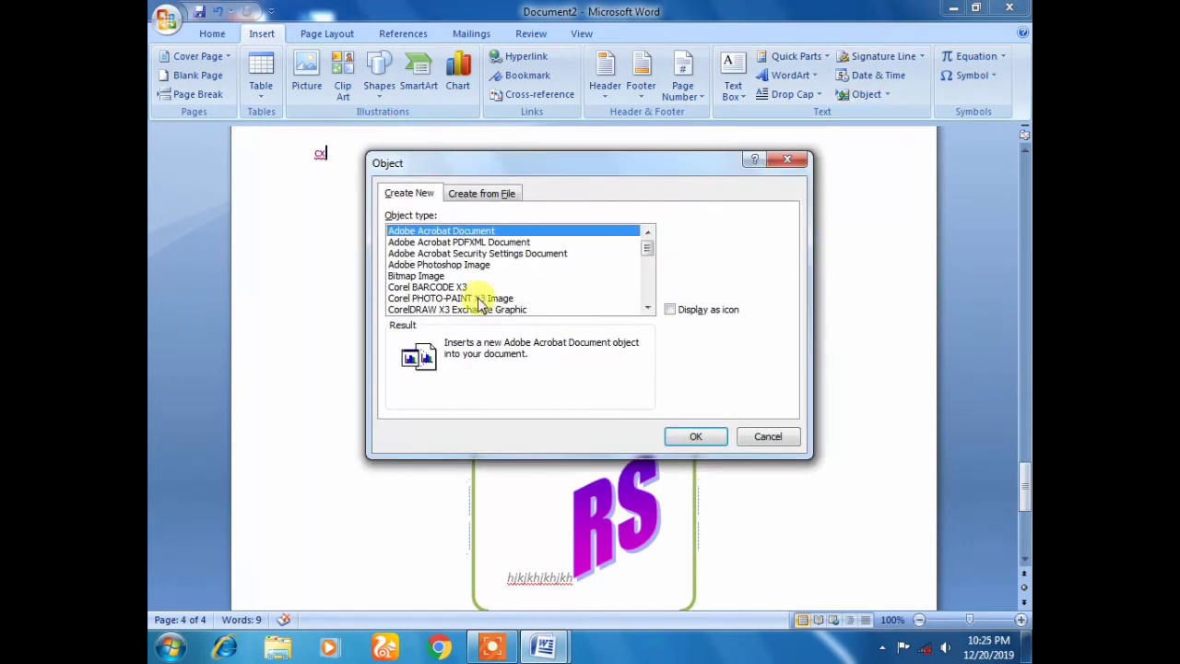
click(803, 161)
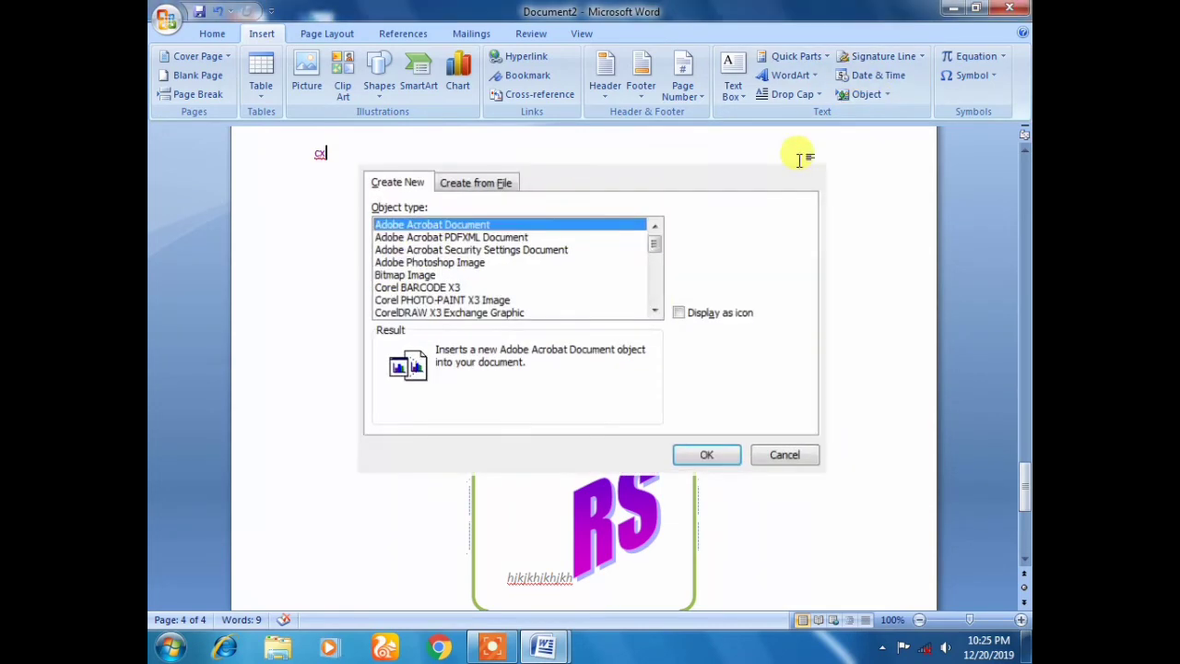
click(887, 94)
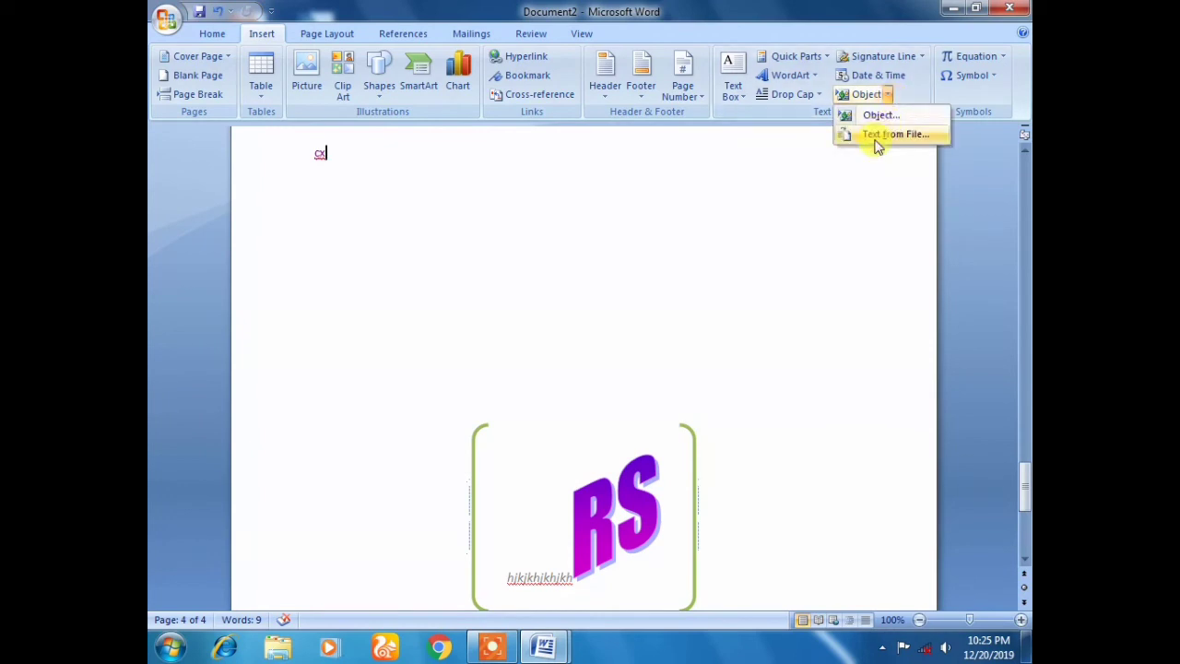
click(876, 137)
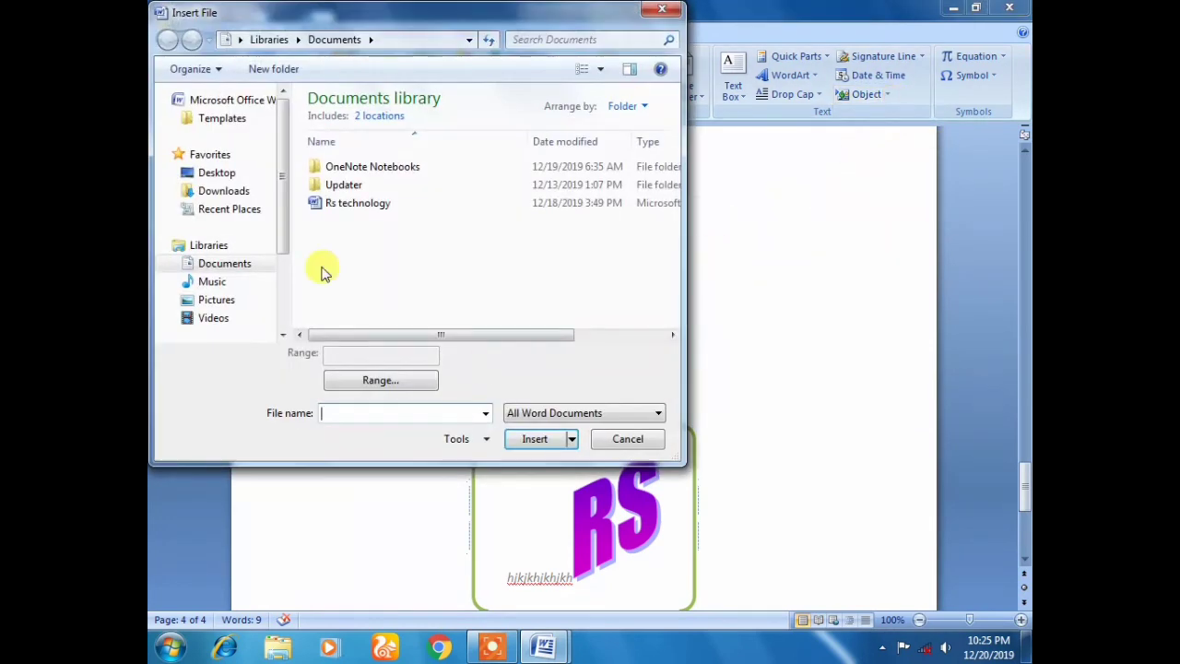
click(344, 205)
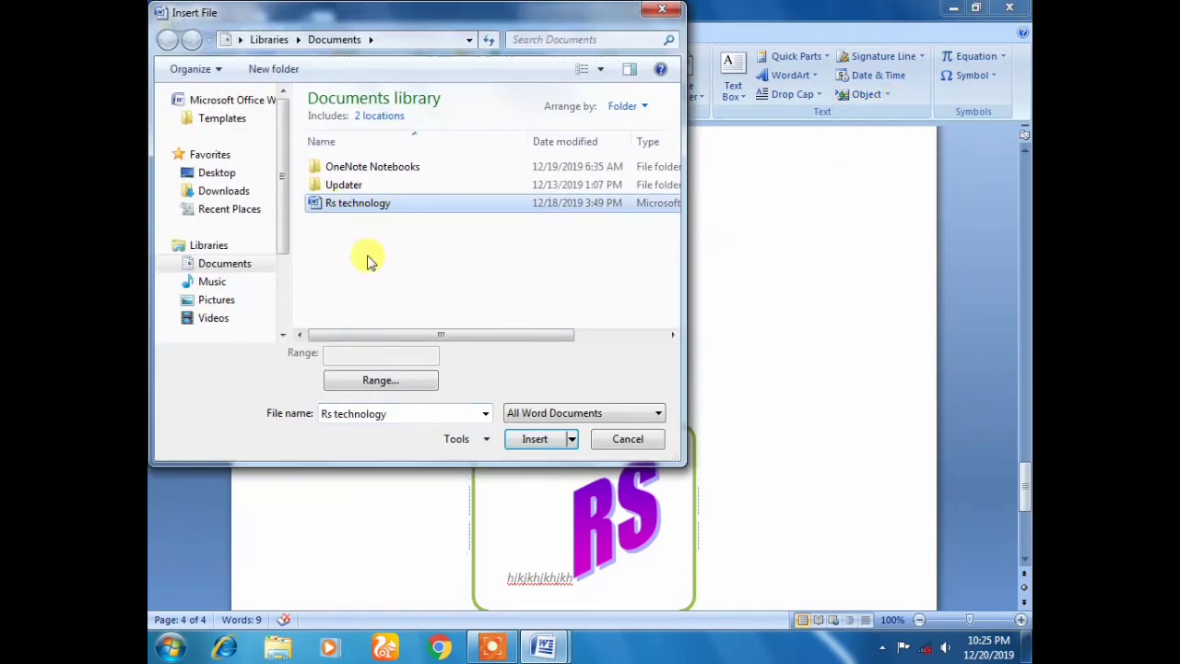
click(538, 441)
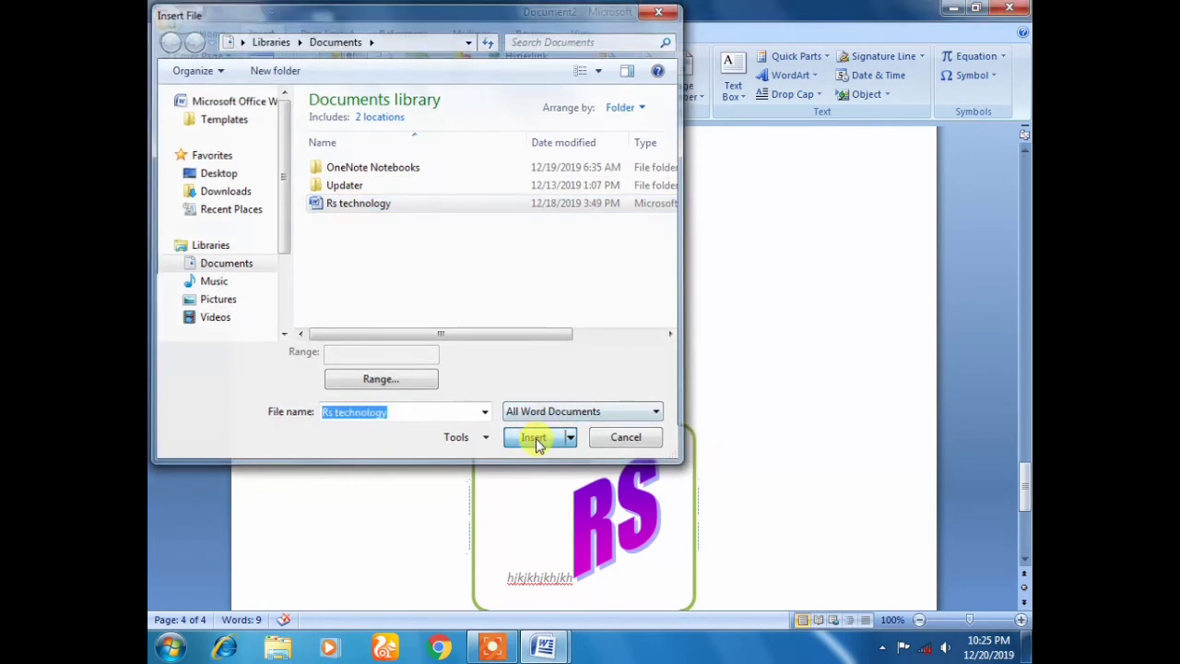
click(424, 166)
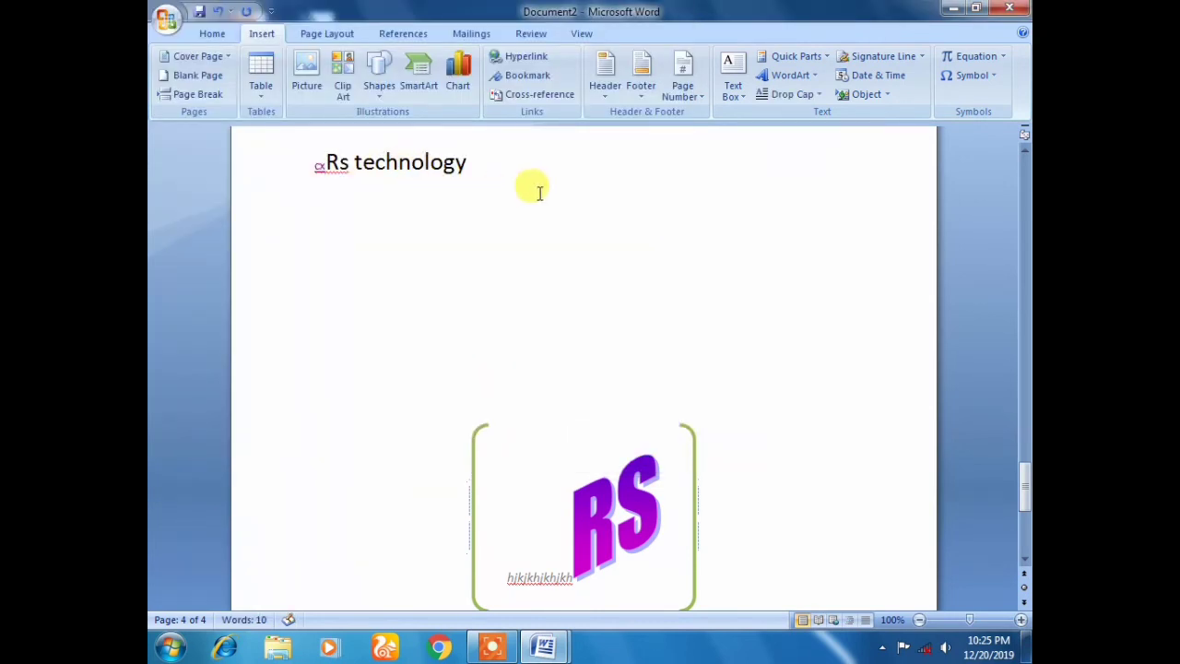
Insert the current date and time in the 12/20/2019 10:25 PM format.
click(874, 82)
click(420, 246)
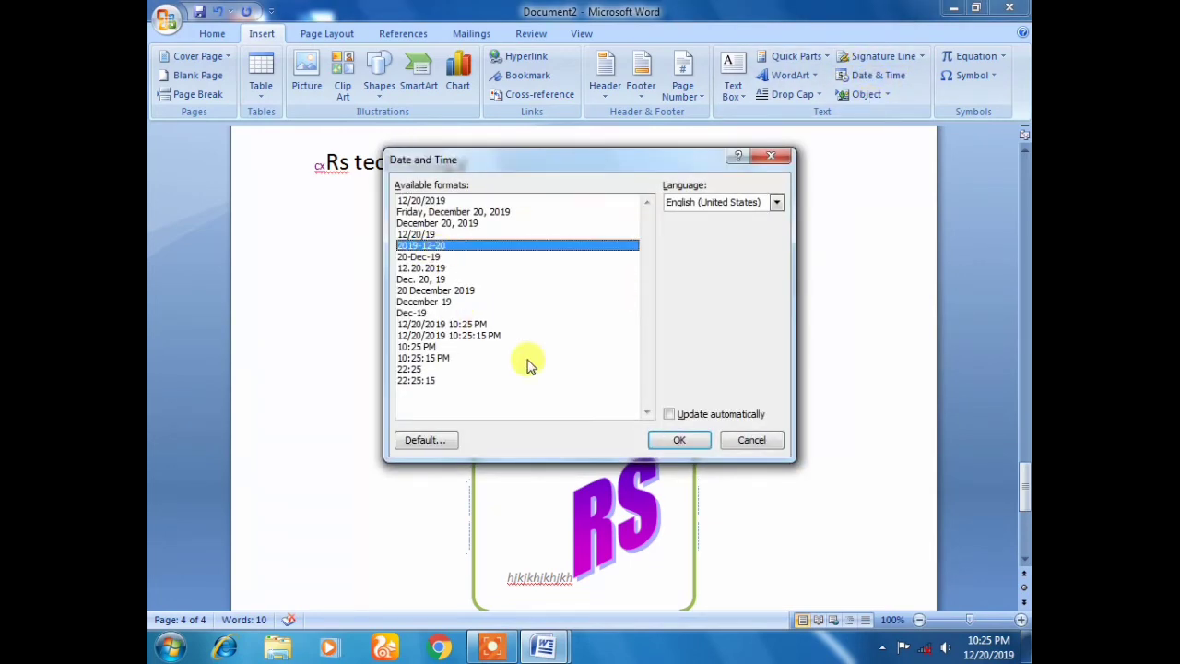
click(443, 324)
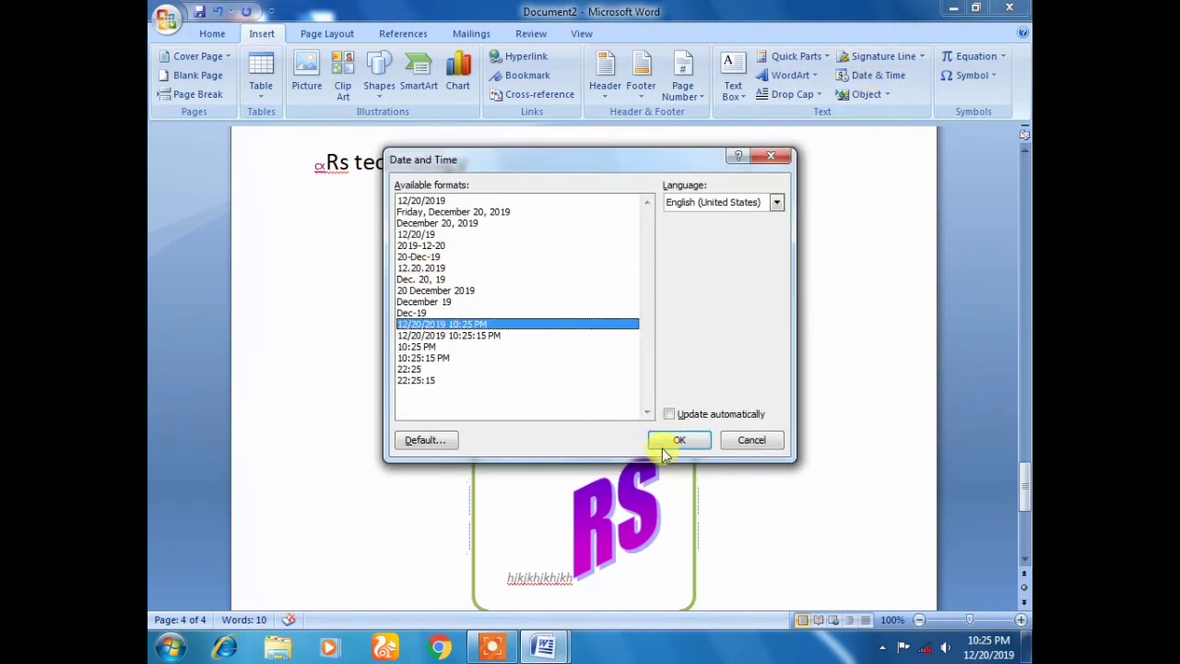
click(664, 447)
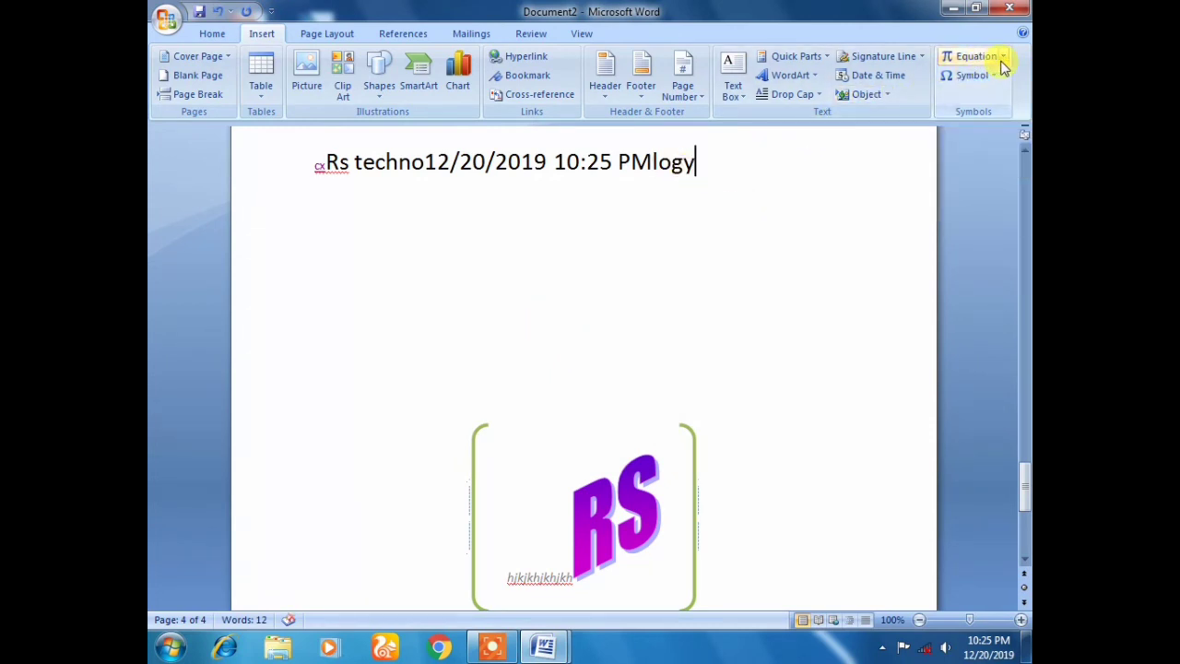
click(1003, 57)
Insert the Trig Identity 1 equation and change its cos fraction's denominator to 32.
scroll(837, 316, down, 5)
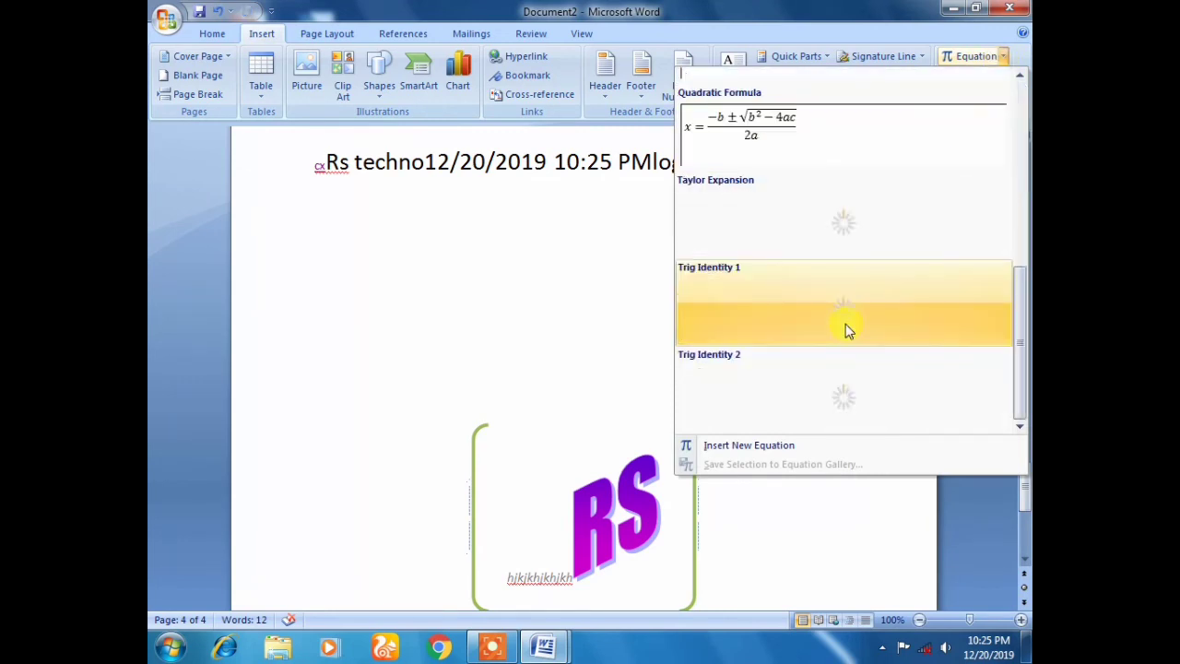
click(803, 318)
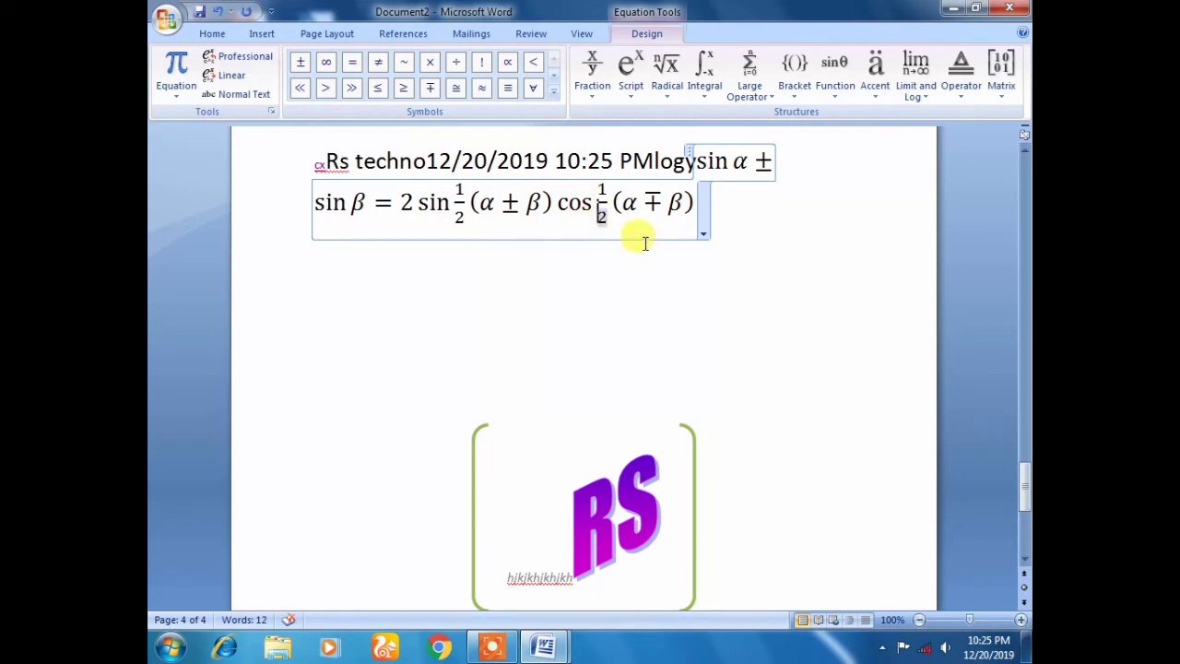
text(3)
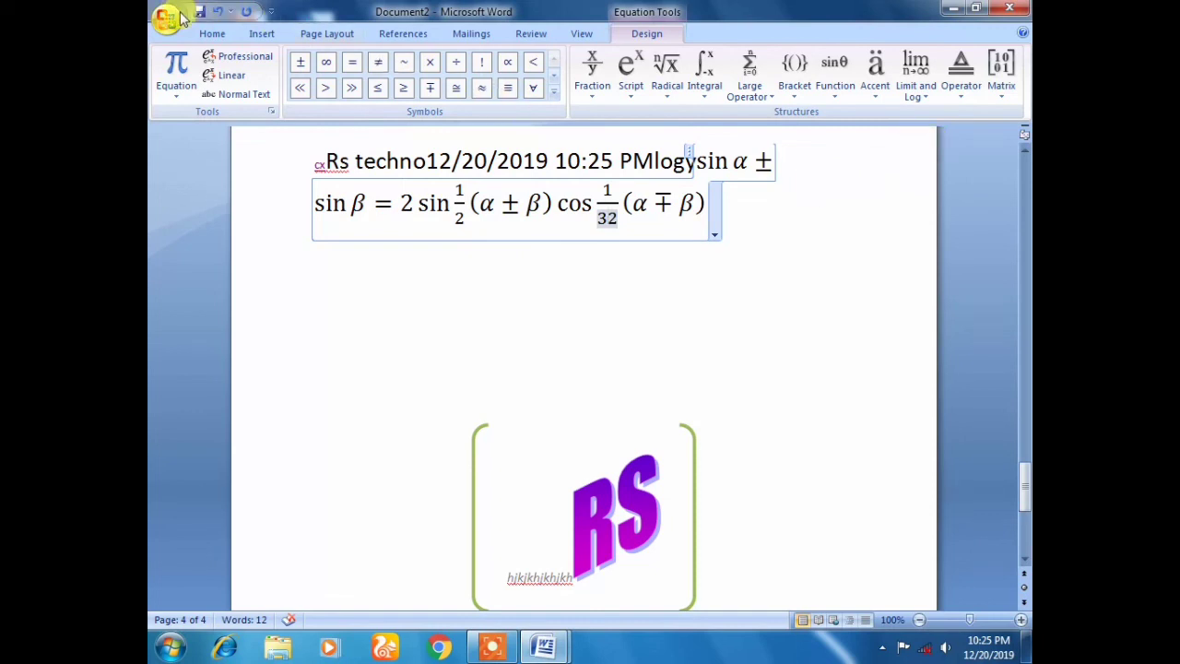
click(261, 36)
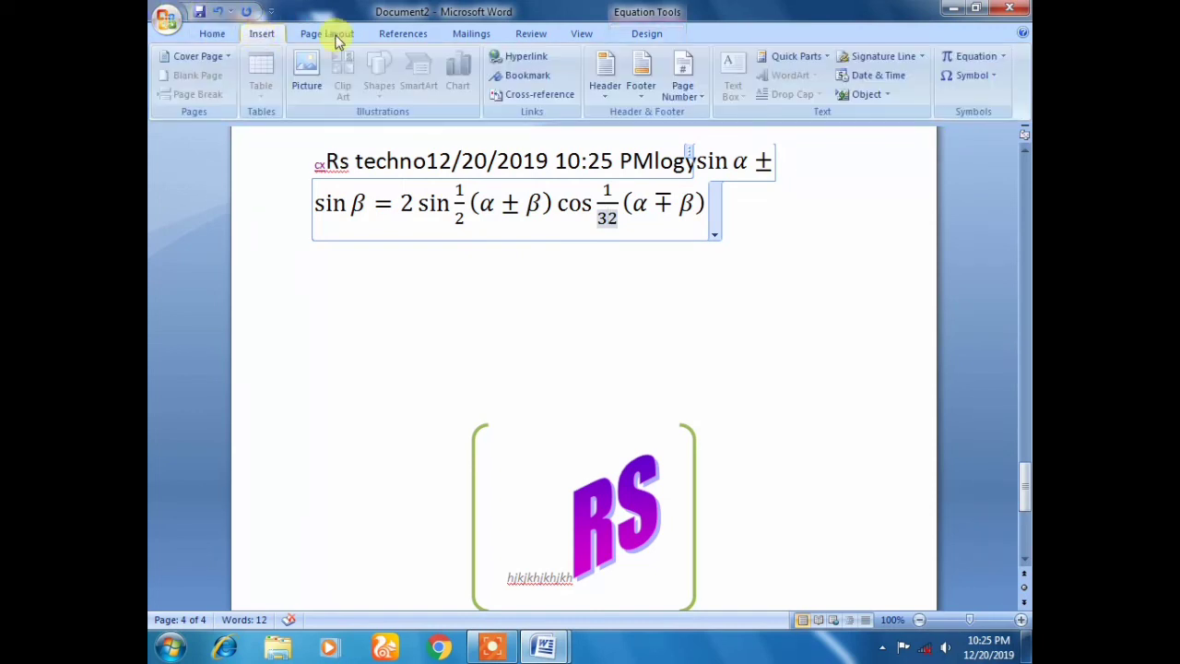
Insert a LEFT RIGHT WAVE ARROW symbol between the 3 and 2 of the cos denominator.
click(994, 76)
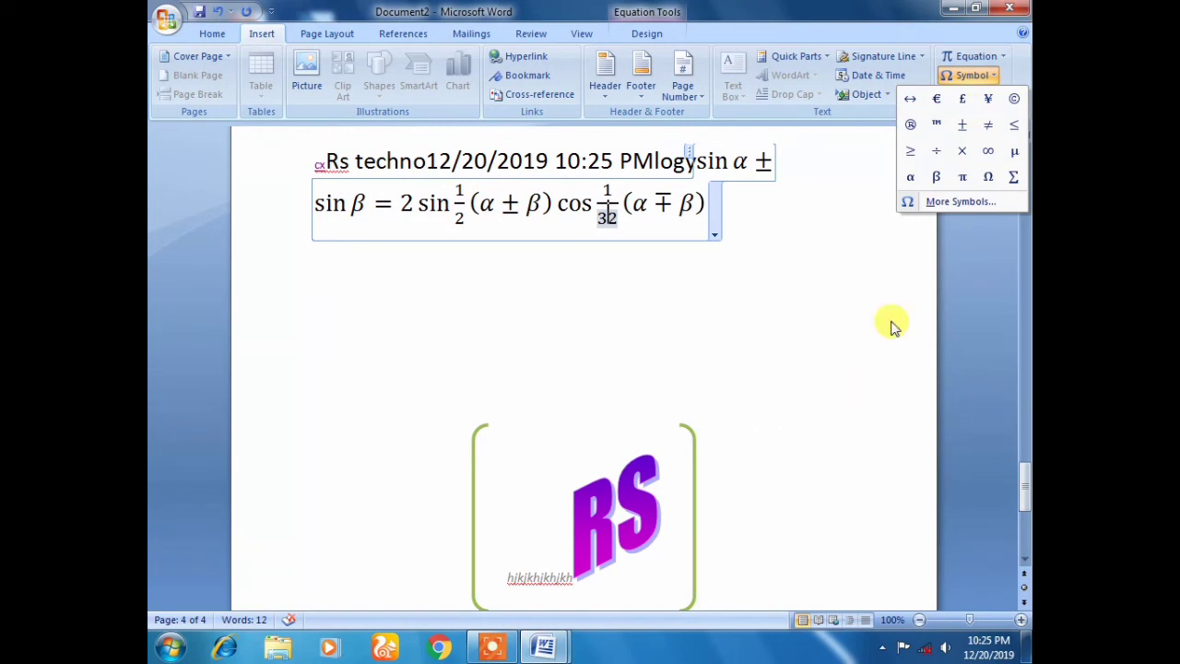
click(960, 200)
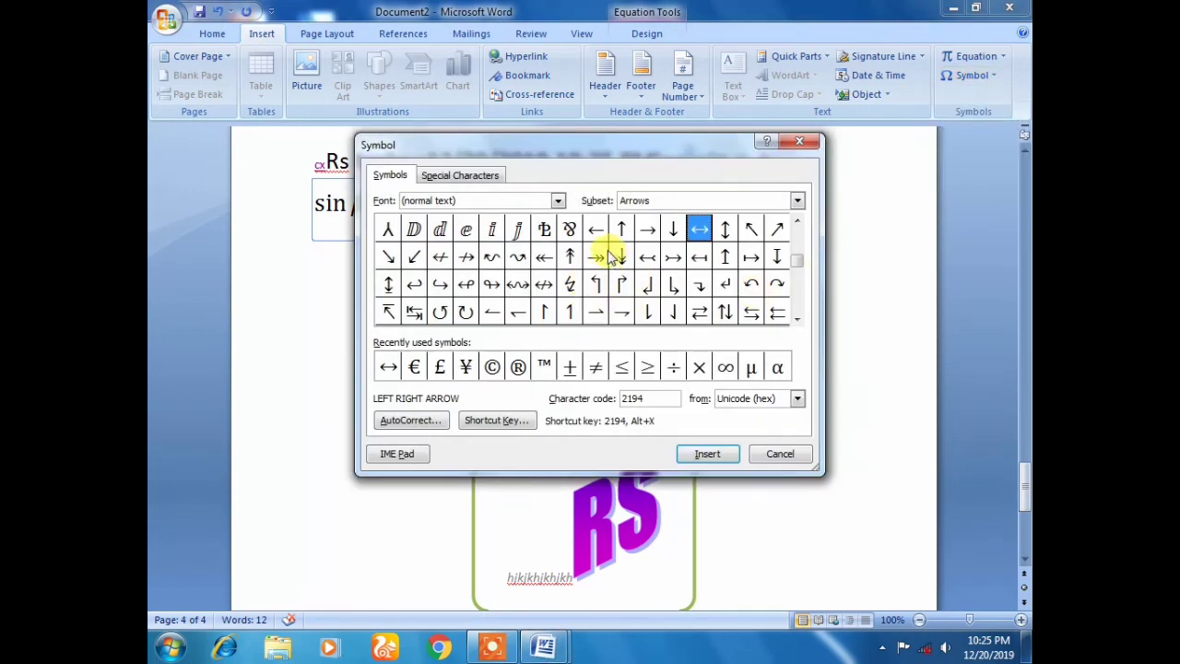
click(518, 285)
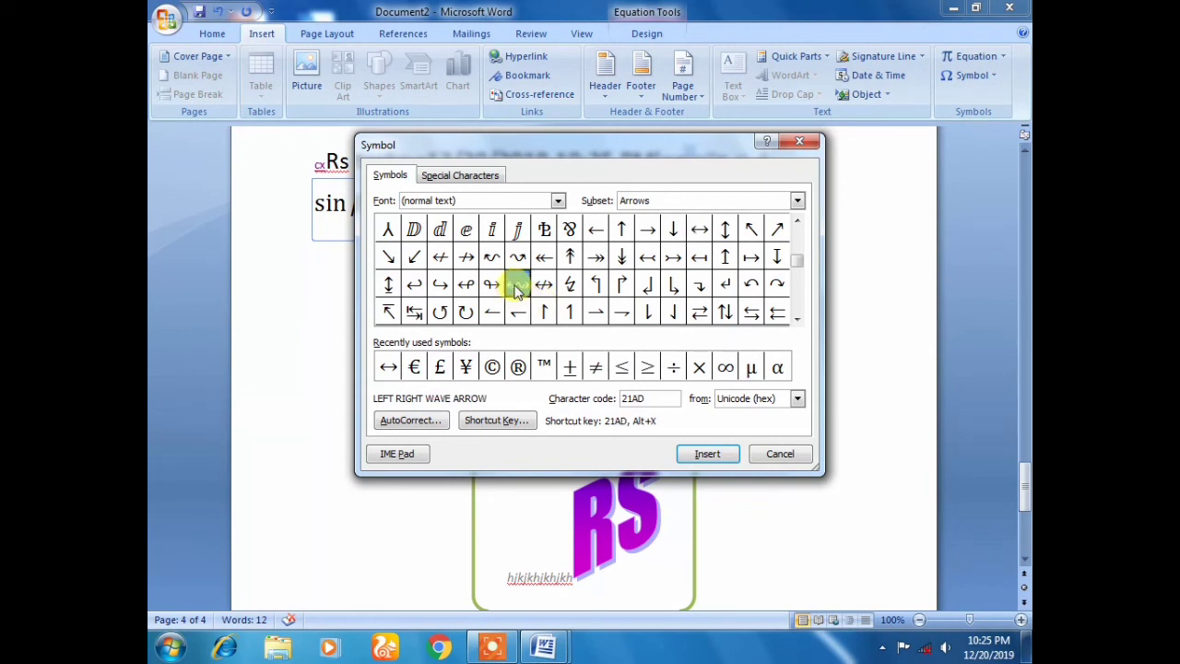
click(706, 455)
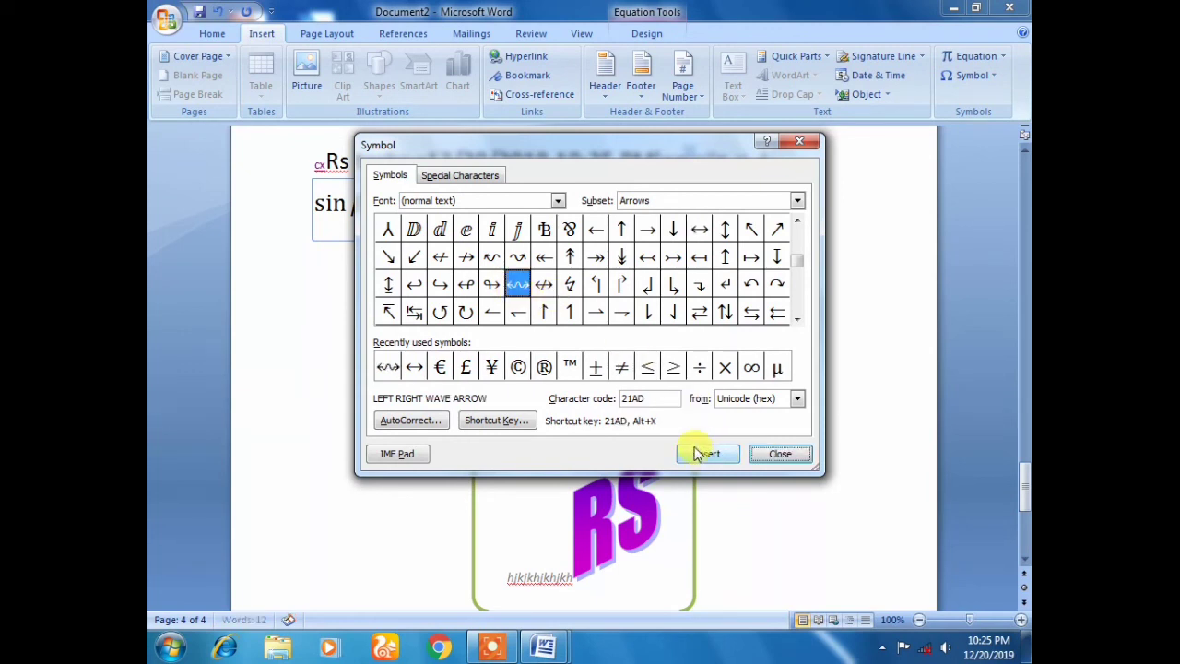
click(801, 144)
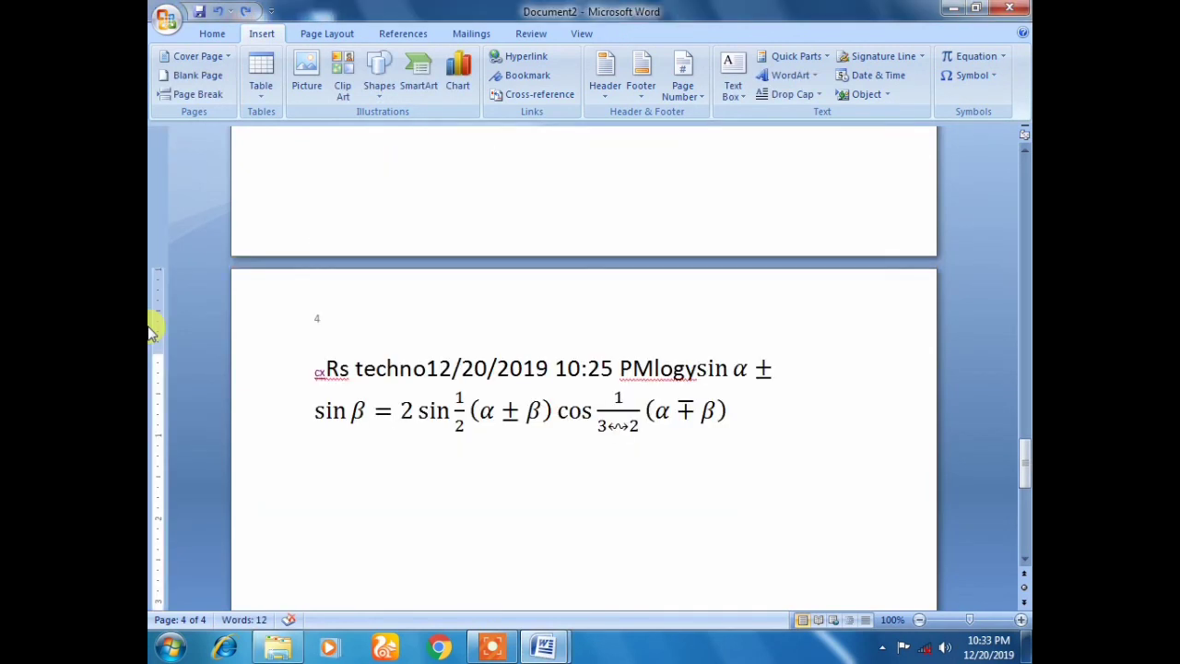